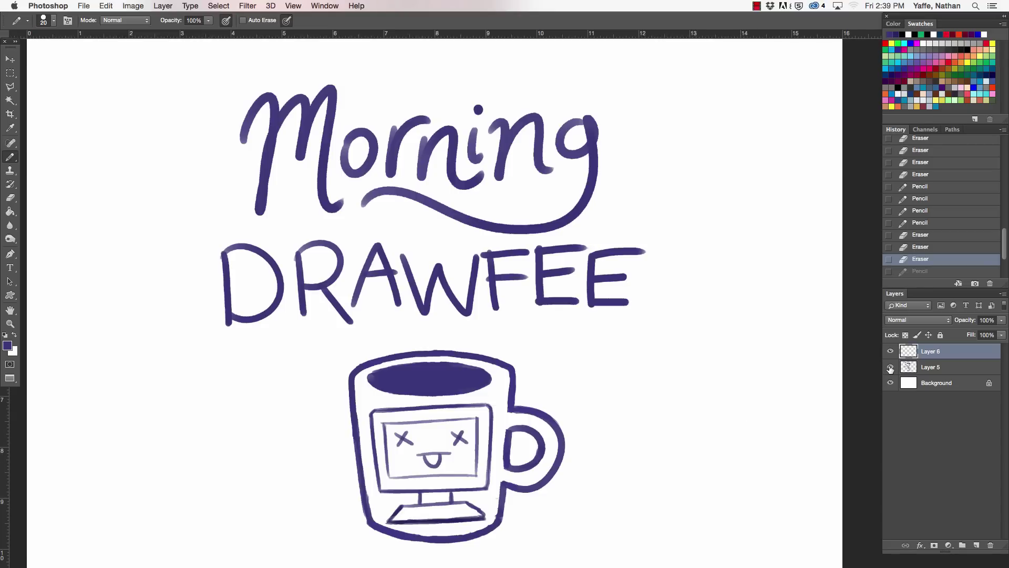
Hide Layer 5, which holds the Morning DRAWFEE mug sketch.
click(891, 368)
Pencil the monitor box's left, top and bottom edges, redoing the overlong bottom stroke.
key(z)
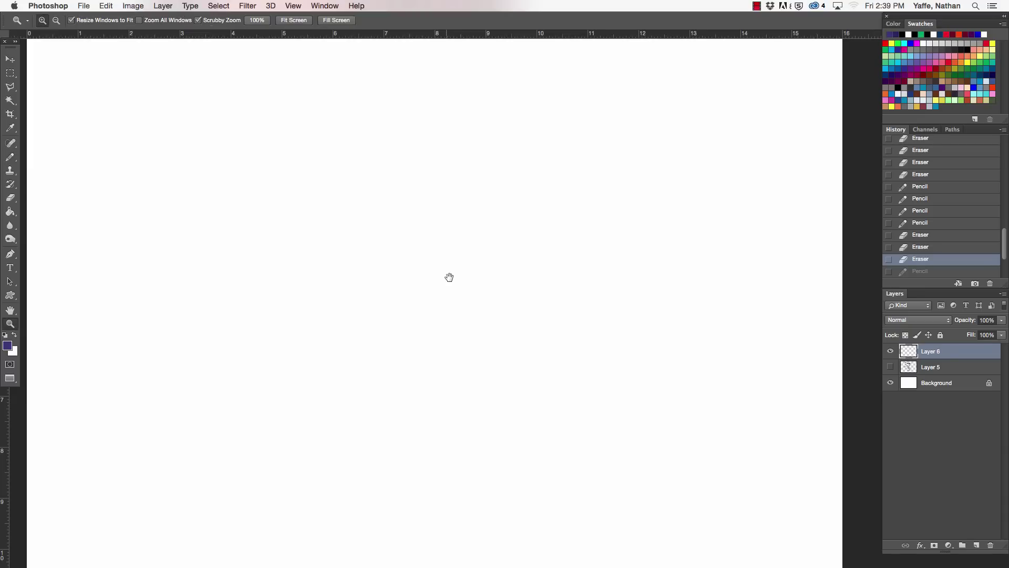
drag(450, 277, 470, 290)
key(b)
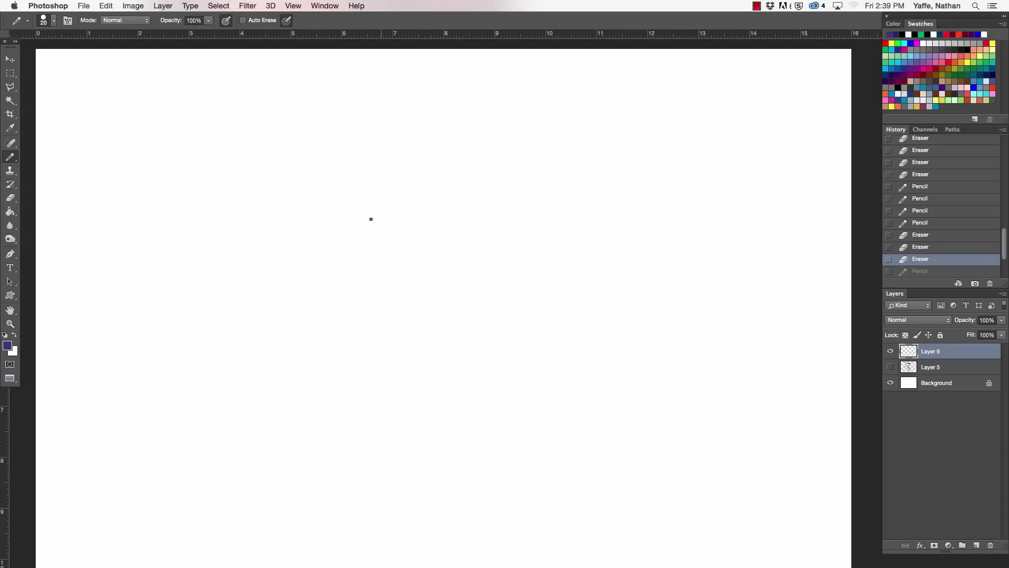
drag(287, 144, 310, 286)
drag(284, 123, 484, 110)
drag(309, 286, 508, 268)
key(super+z)
drag(311, 286, 507, 277)
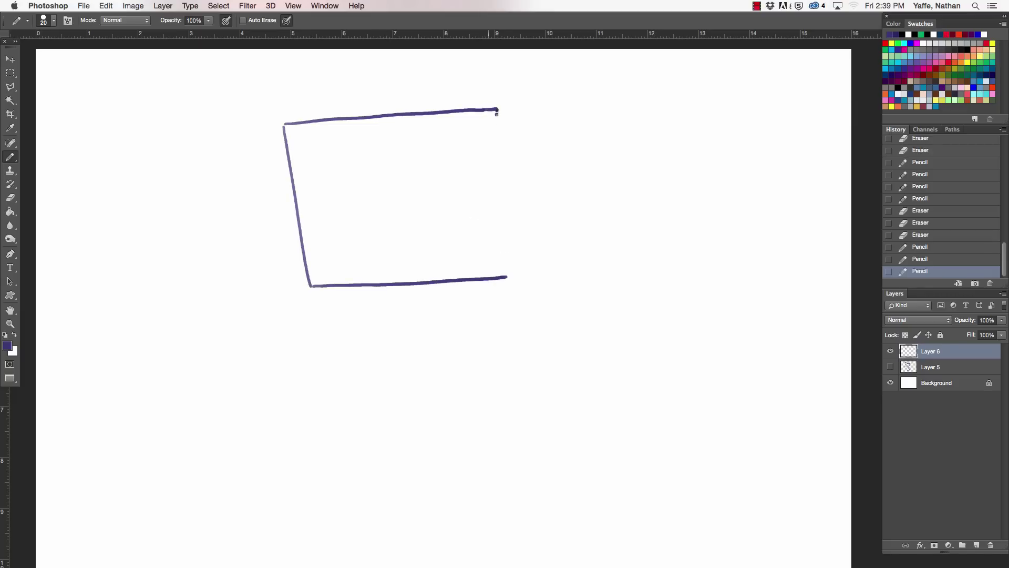
Add the box's right side, depth corners and back edge, and darken the left side.
drag(497, 112, 508, 276)
drag(497, 107, 513, 119)
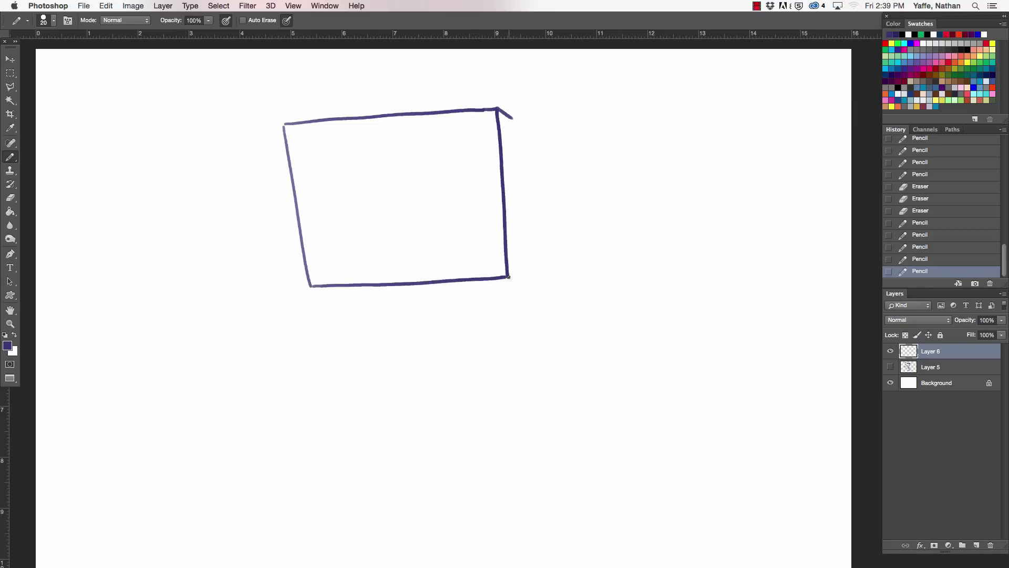
drag(509, 276, 522, 269)
drag(514, 117, 522, 270)
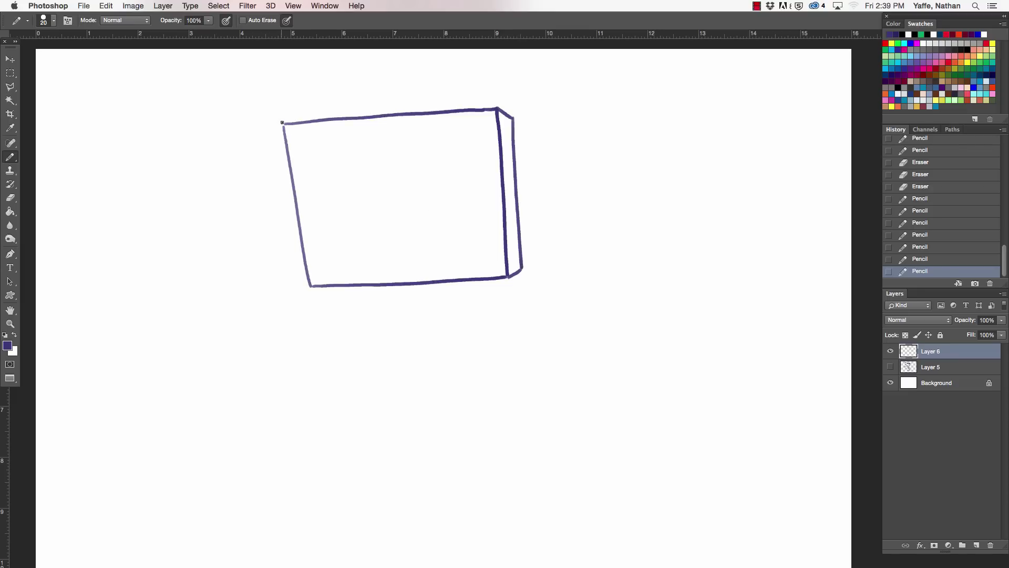
drag(283, 123, 310, 285)
Draw the inner screen border's left, top and bottom edges.
drag(297, 136, 318, 272)
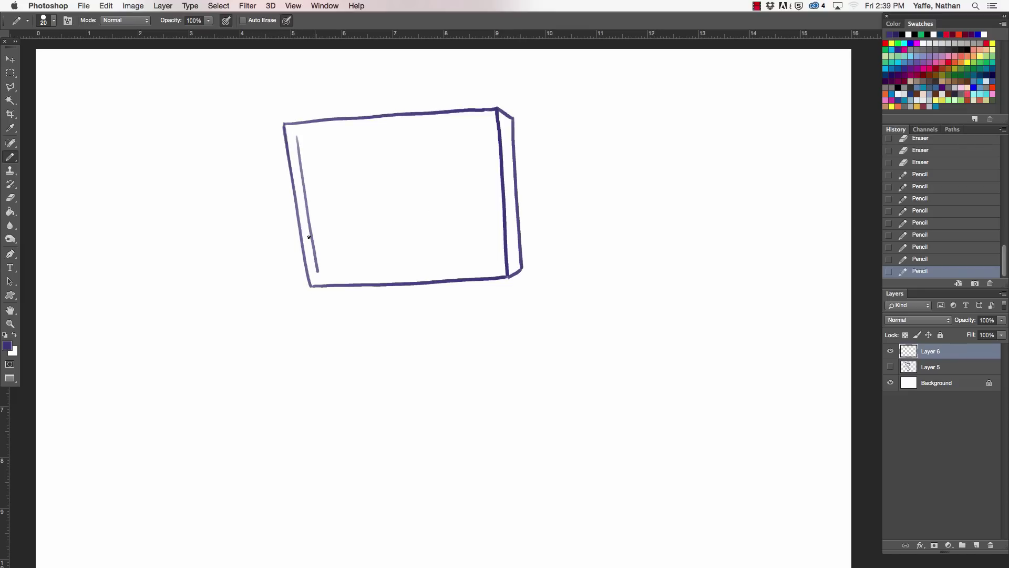
drag(297, 133, 483, 121)
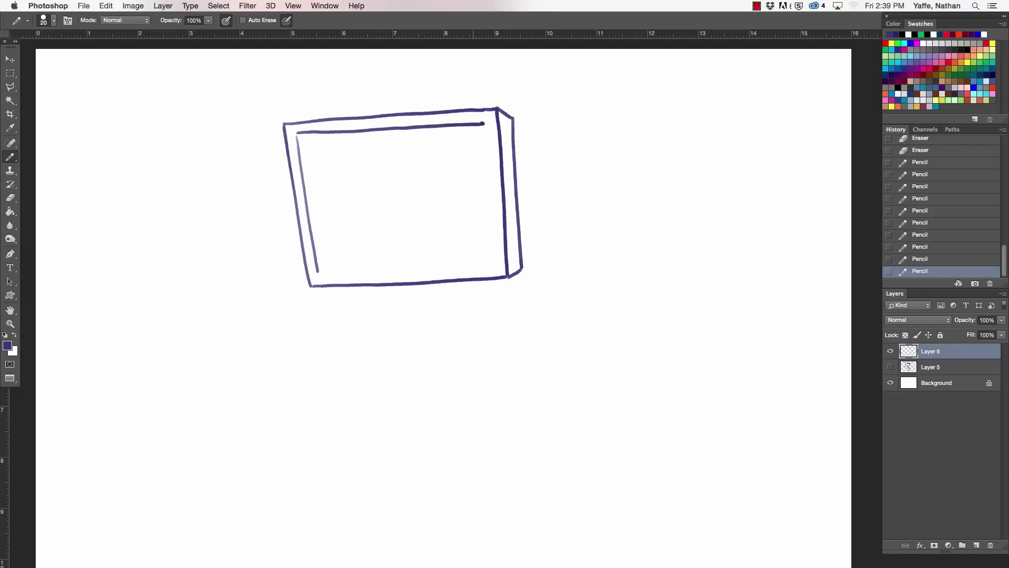
key(super+z)
drag(298, 133, 395, 124)
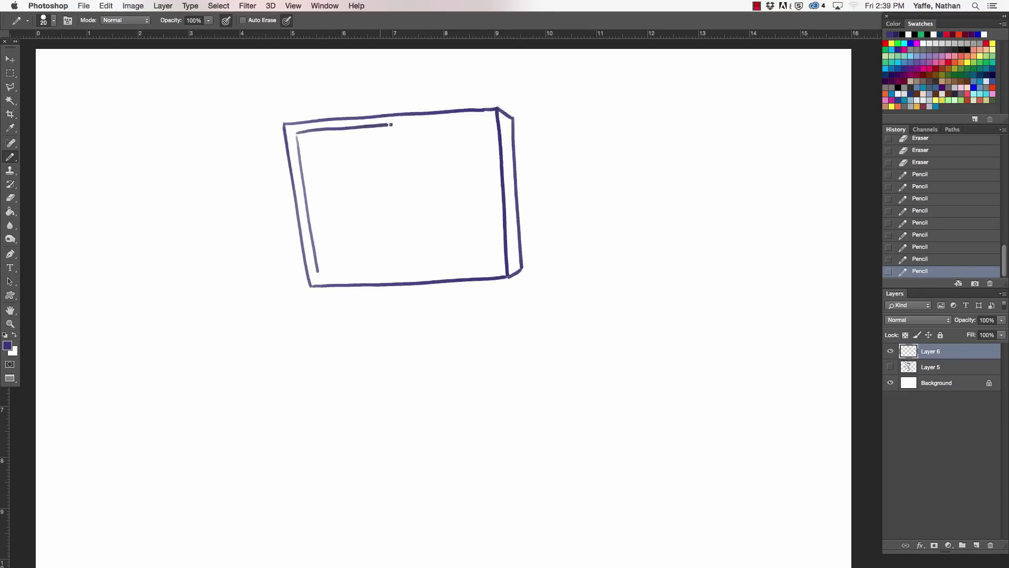
drag(484, 117, 486, 119)
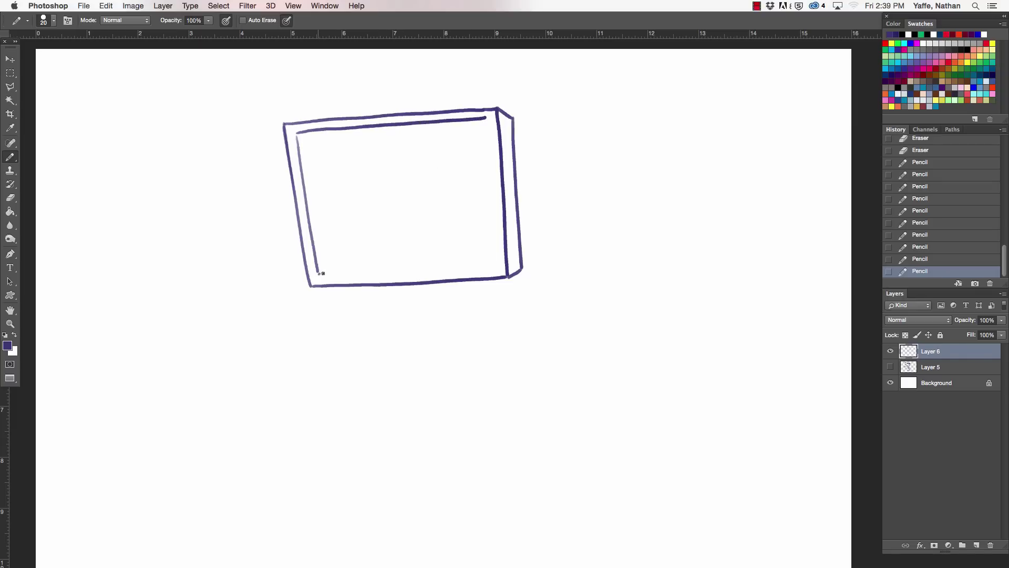
drag(324, 274, 494, 261)
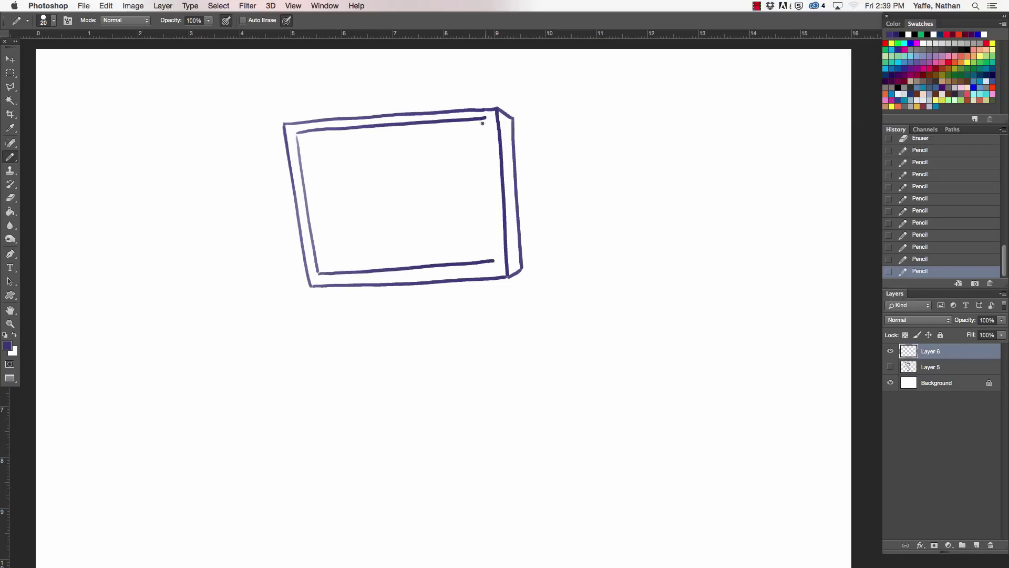
Erase and redraw the inner top edge, add the inner right edge, and clean the corners.
key(e)
drag(297, 133, 493, 118)
key(b)
drag(299, 136, 389, 127)
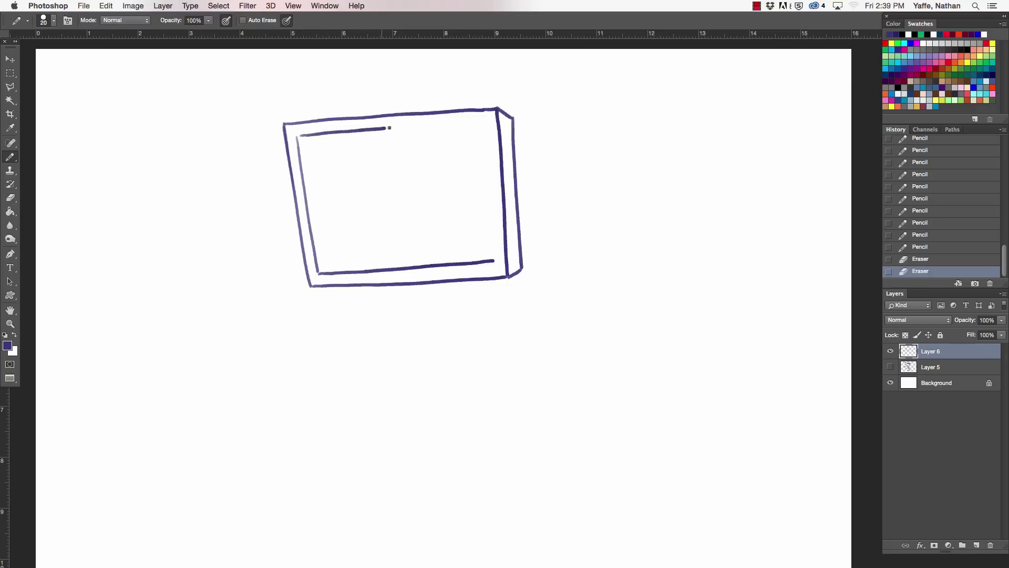
mouse_move(478, 121)
mouse_down()
mouse_move(493, 261)
mouse_move(493, 245)
mouse_up()
key(e)
click(484, 119)
key(b)
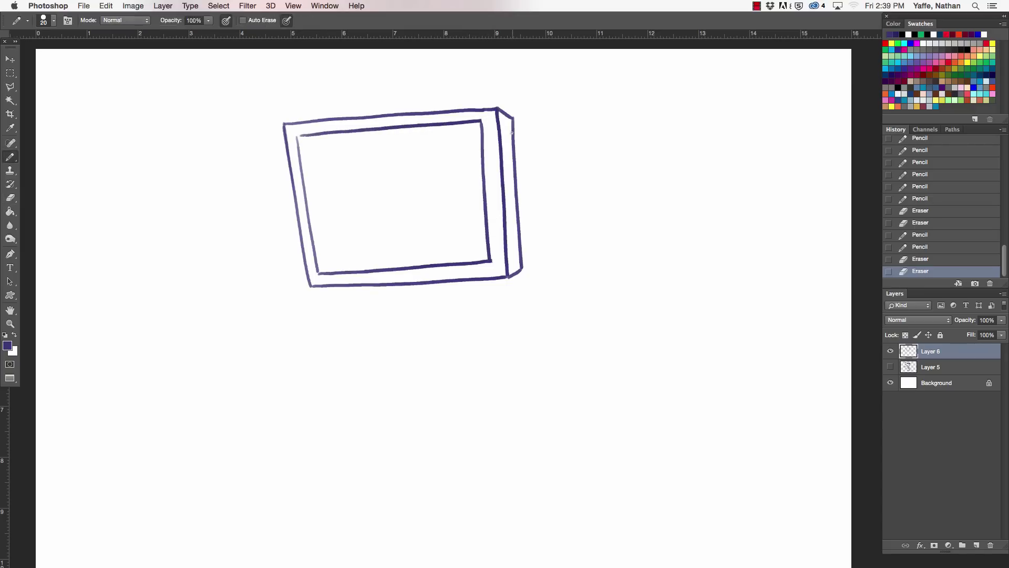
drag(516, 146, 522, 237)
key(ctrl+z)
click(310, 134)
Rotate the monitor drawing slightly with Free Transform and commit it.
key(v)
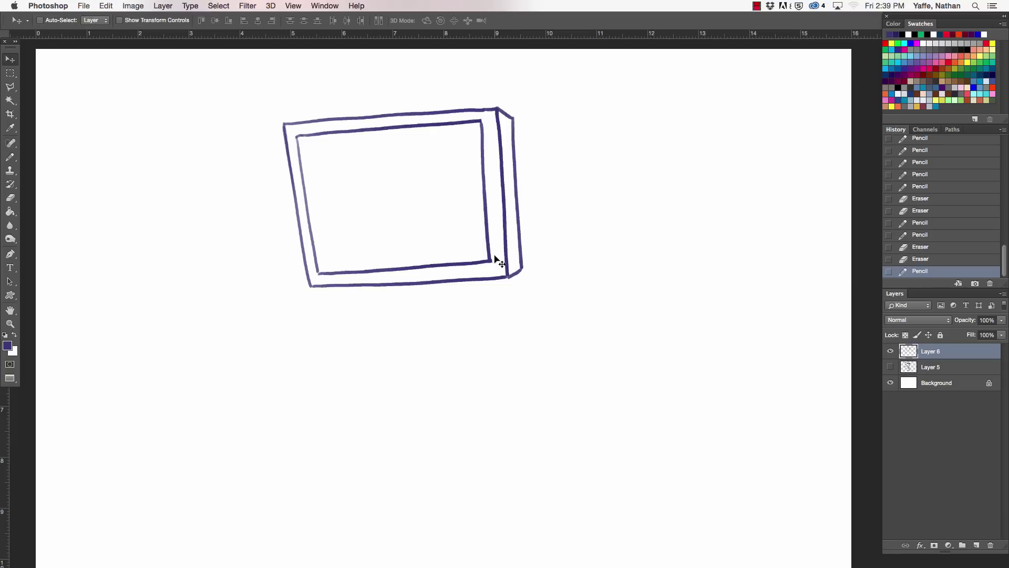
click(121, 20)
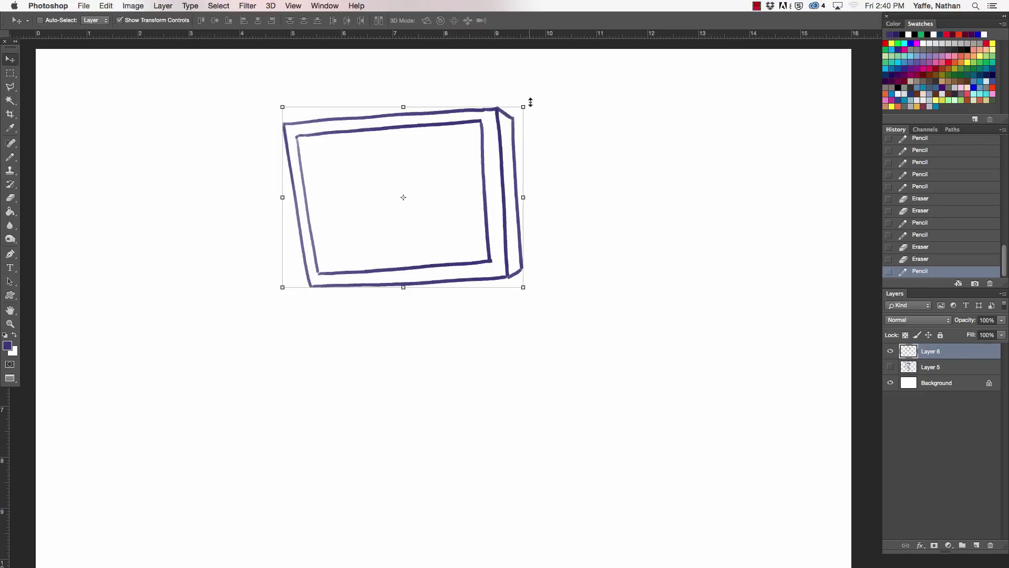
key(ctrl+t)
drag(533, 102, 540, 110)
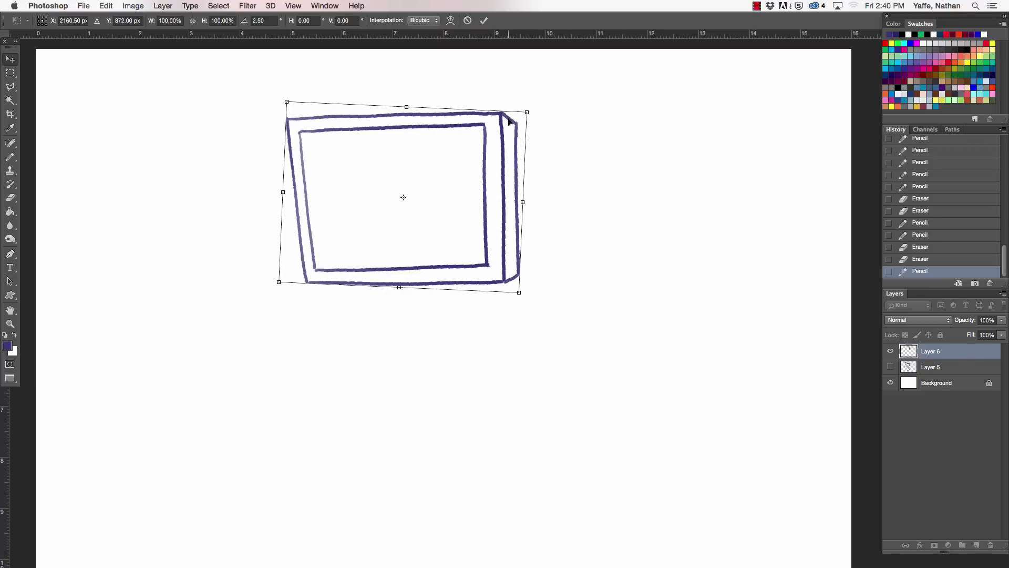
key(Return)
key(b)
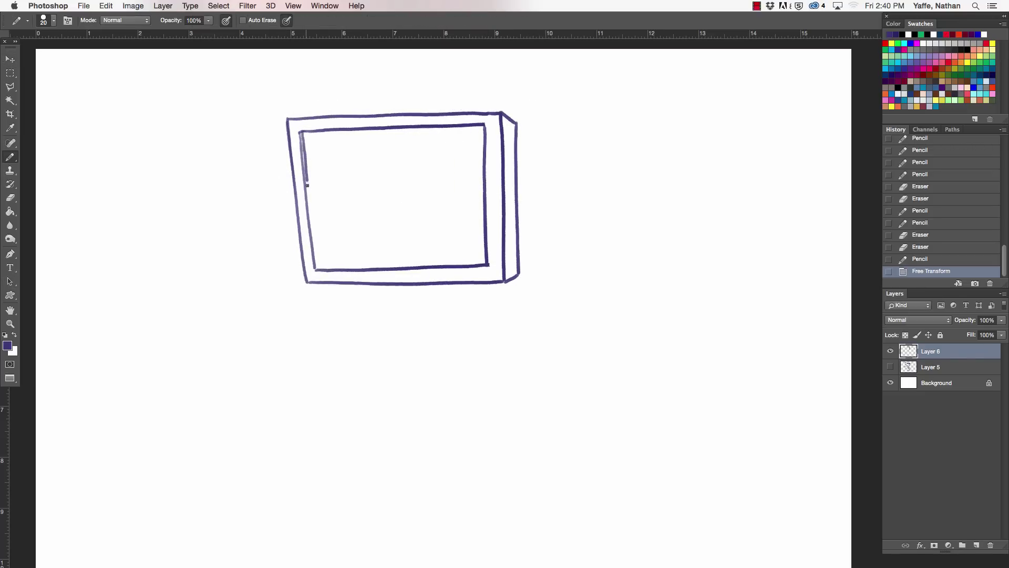
Redraw the screen's inner left edge down to the bottom.
drag(308, 187, 317, 266)
key(ctrl+z)
drag(299, 131, 304, 155)
drag(308, 211, 316, 268)
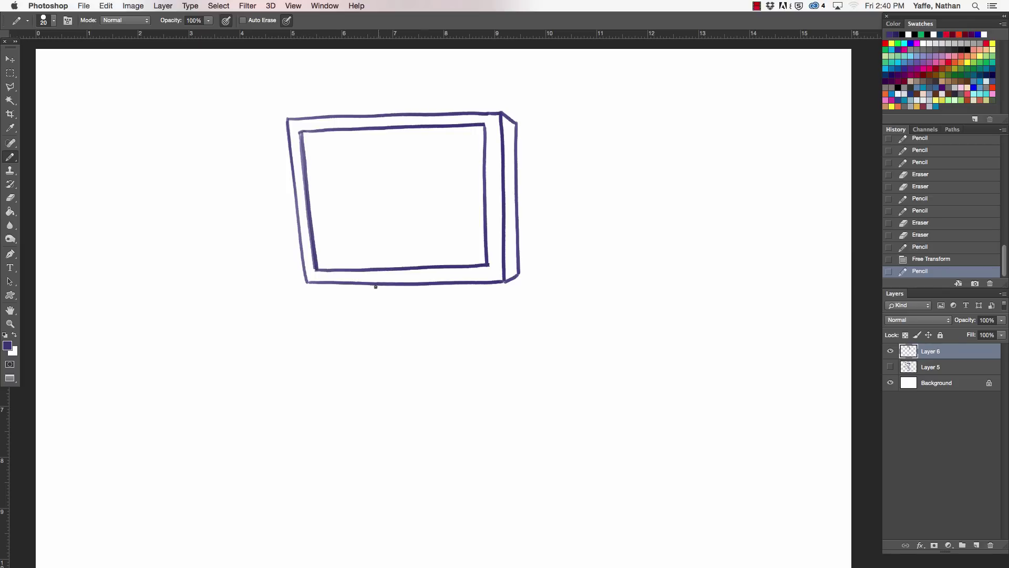
Draw the monitor neck and the stand's curved feet, then thicken the neck.
mouse_move(376, 286)
mouse_down()
mouse_move(375, 300)
mouse_move(430, 300)
mouse_move(374, 300)
mouse_up()
mouse_move(375, 285)
mouse_down()
mouse_move(373, 300)
mouse_move(324, 322)
mouse_up()
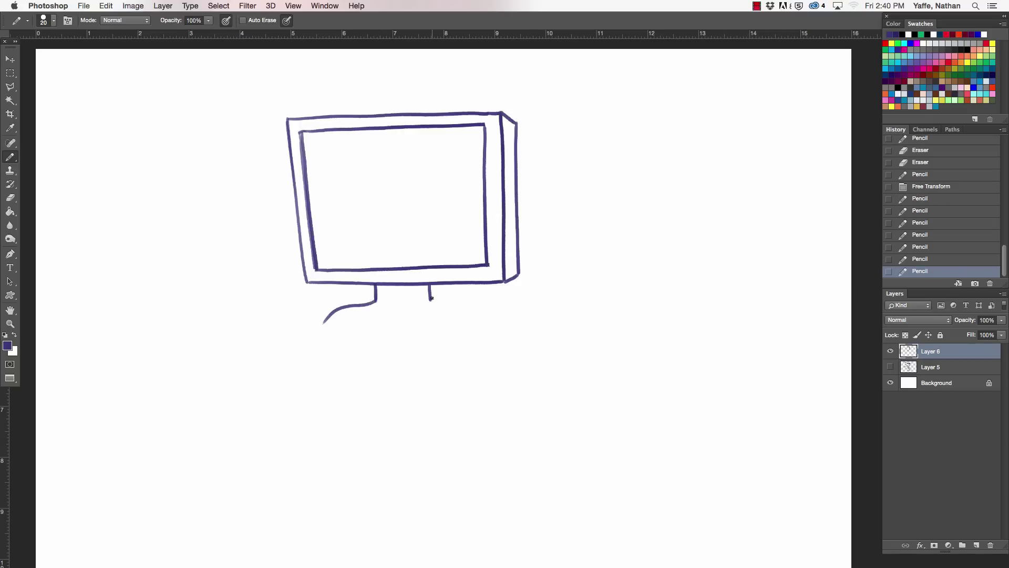
drag(430, 298, 505, 322)
key(ctrl+z)
drag(430, 298, 493, 323)
key(ctrl+z)
drag(379, 288, 422, 289)
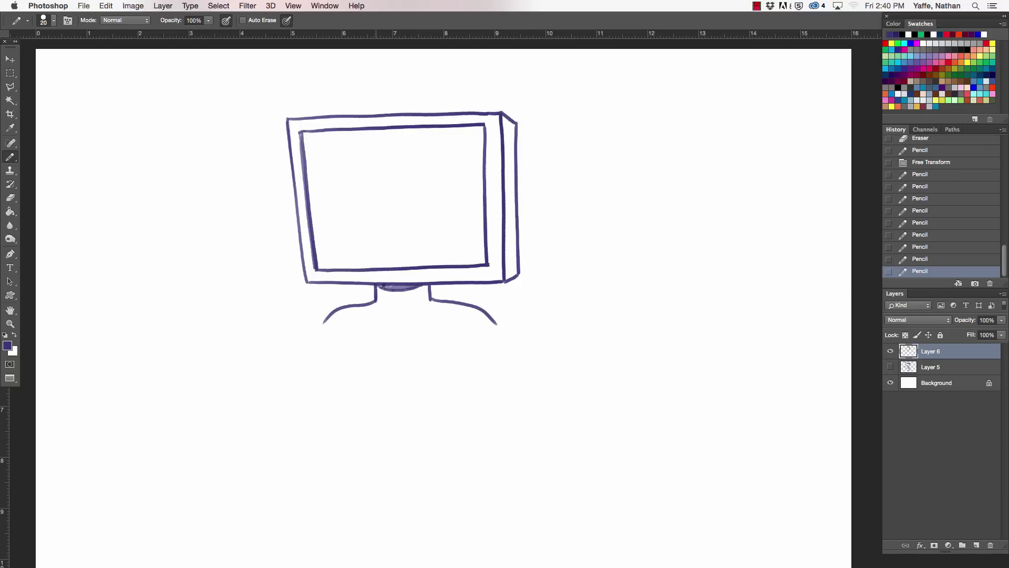
drag(376, 285, 426, 288)
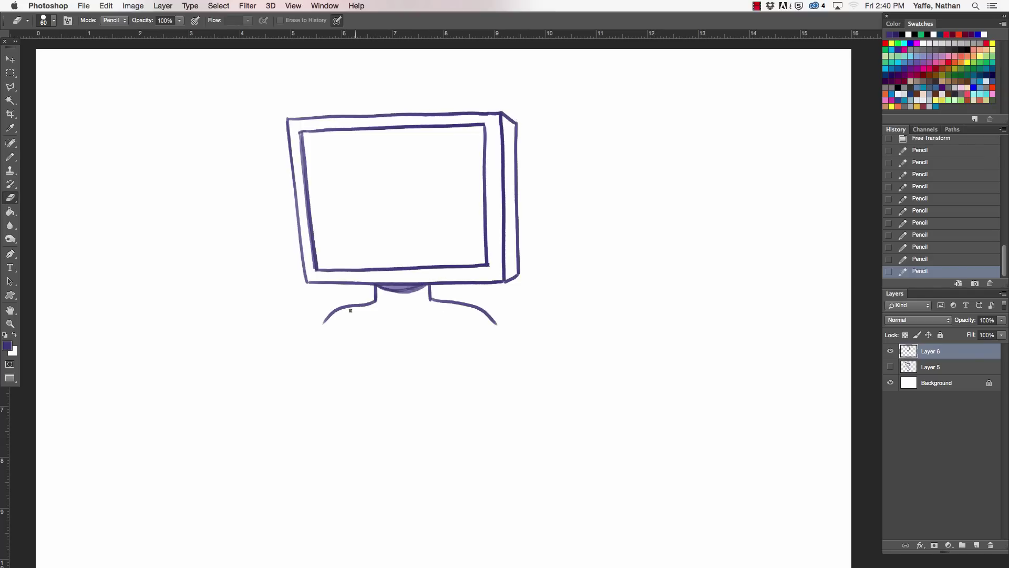
Extend the stand's left foot and erase the base's right end.
drag(483, 354, 463, 319)
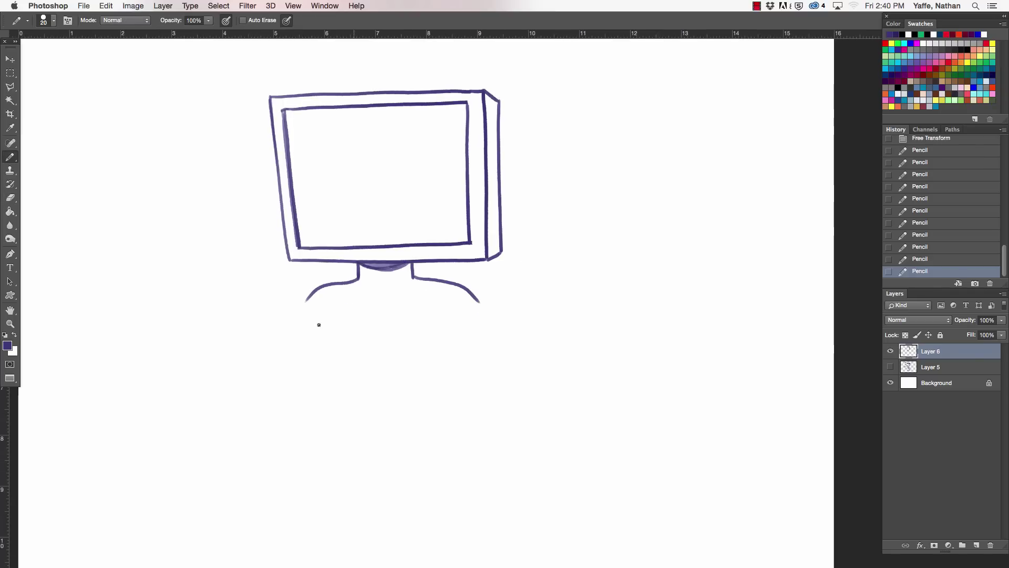
drag(328, 305, 329, 349)
key(ctrl+z)
mouse_move(307, 298)
mouse_down()
mouse_move(306, 309)
mouse_move(479, 304)
mouse_up()
key(ctrl+z)
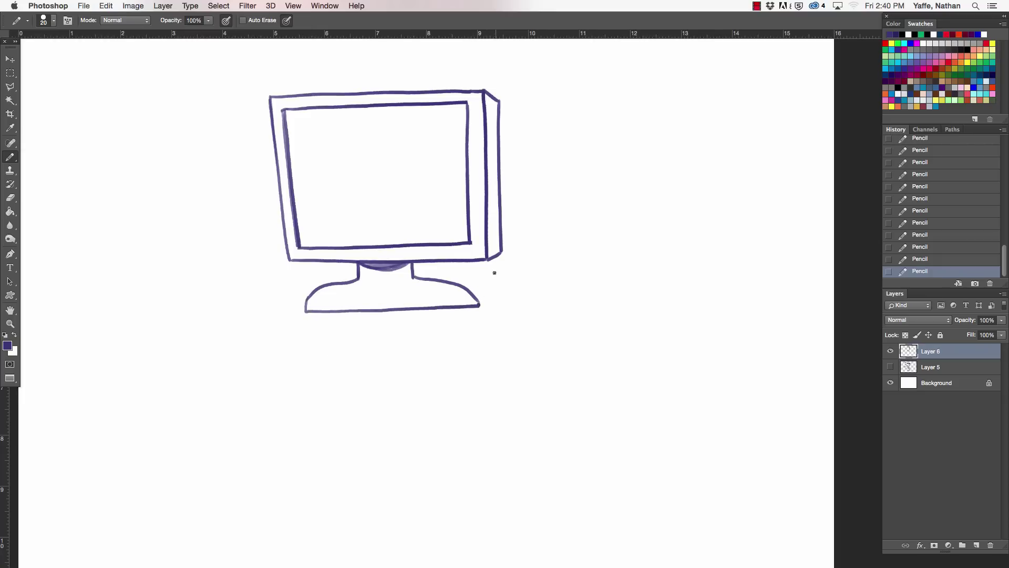
key(e)
drag(478, 286, 475, 307)
key(b)
Erase the right part of the base's top curve and its lower-right corner.
key(e)
mouse_move(417, 275)
mouse_down()
mouse_move(465, 290)
mouse_move(468, 307)
mouse_up()
key(b)
key(e)
key(b)
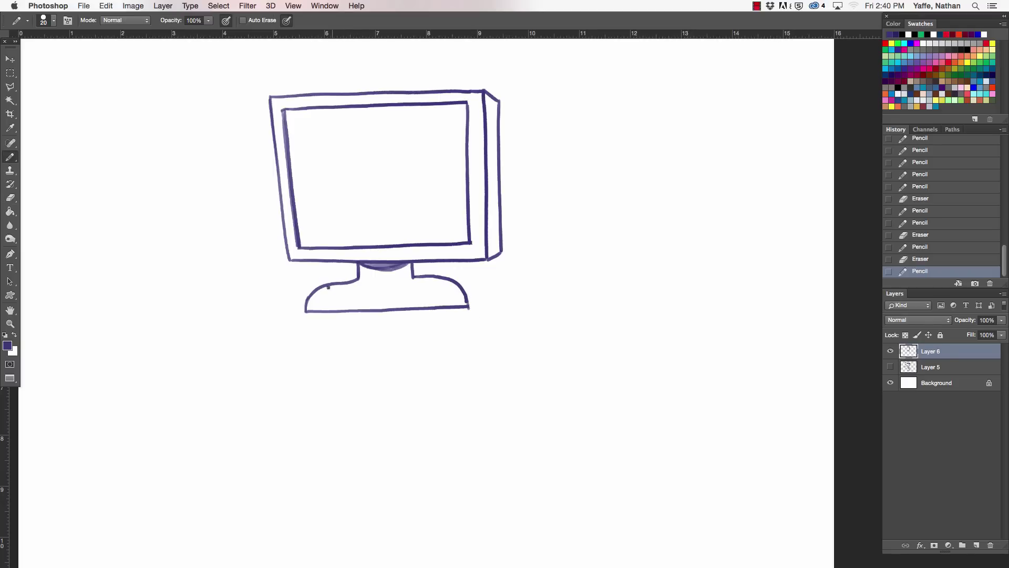
key(z)
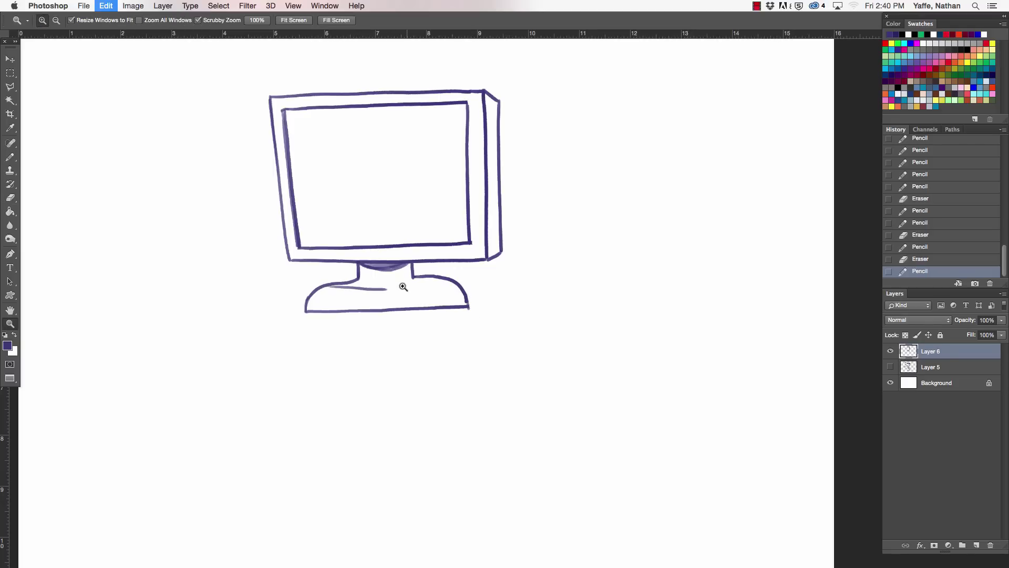
key(b)
Redraw the neck crossbar and curved base, replacing the old base outline.
drag(358, 280, 411, 278)
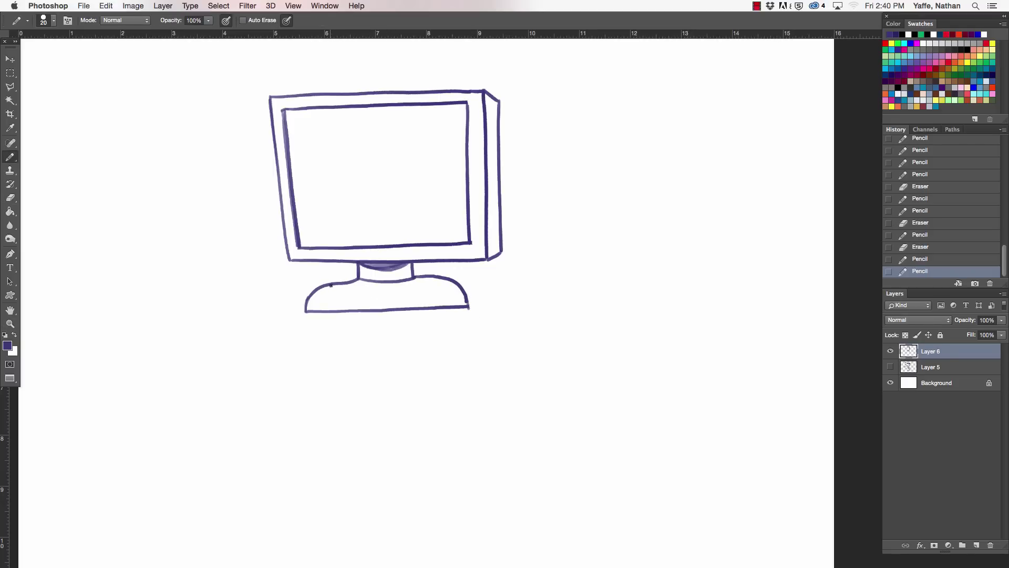
mouse_move(330, 284)
mouse_down()
mouse_move(395, 300)
mouse_move(449, 277)
mouse_up()
key(e)
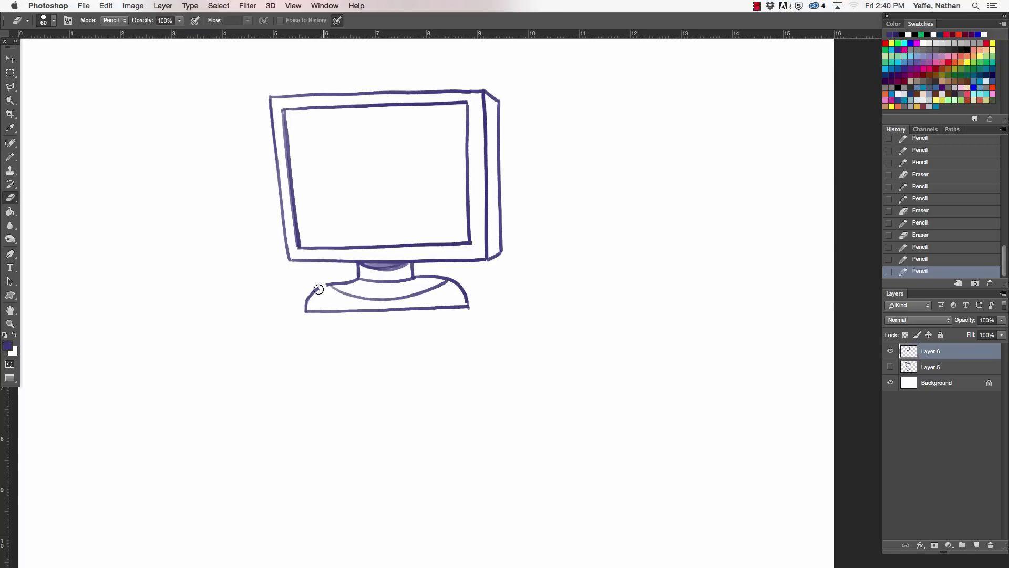
mouse_move(313, 292)
mouse_down()
mouse_move(352, 311)
mouse_move(467, 302)
mouse_move(455, 279)
mouse_up()
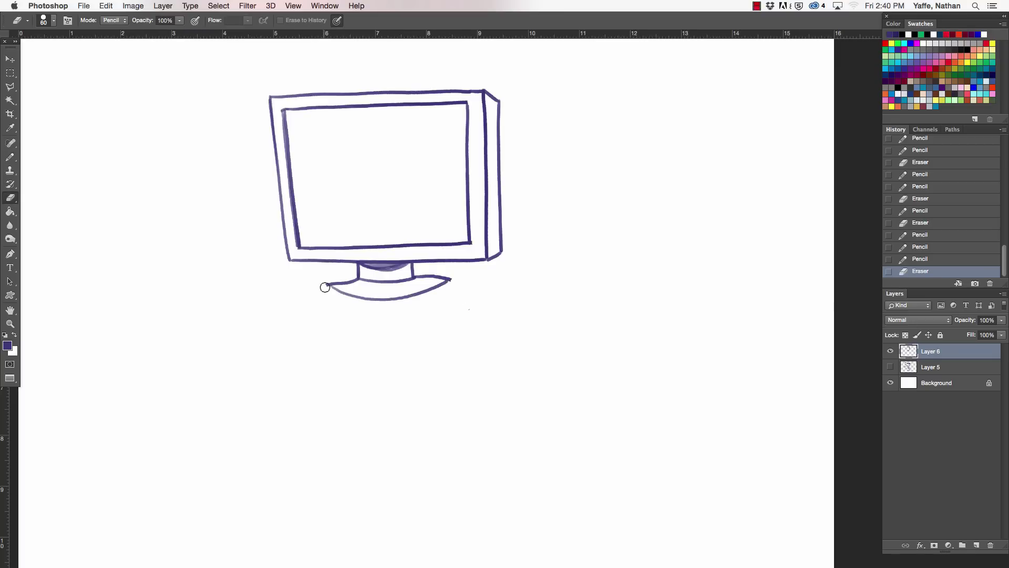
key(b)
mouse_move(330, 284)
mouse_down()
mouse_move(310, 290)
mouse_move(374, 320)
mouse_move(469, 289)
mouse_up()
key(e)
key(b)
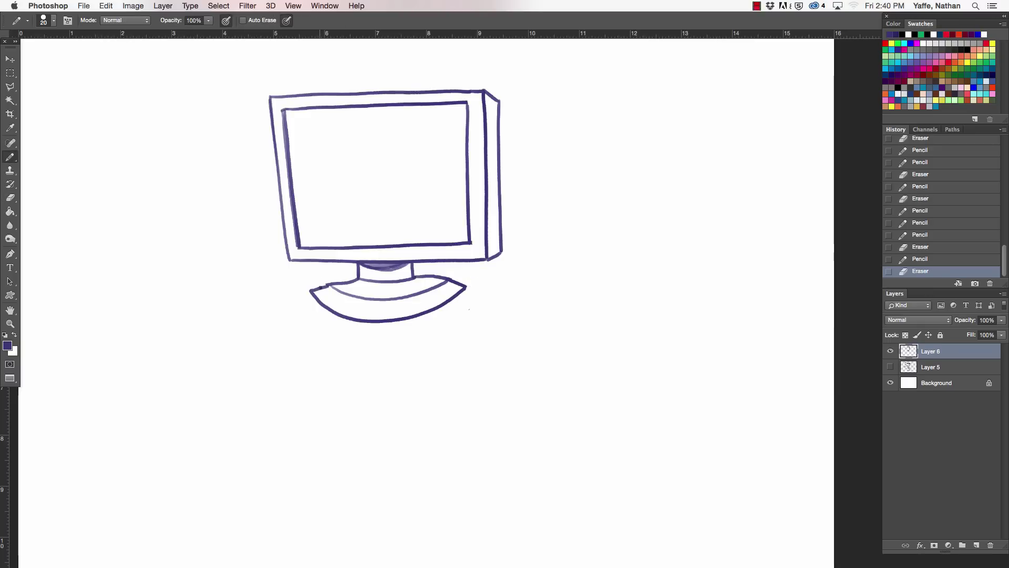
Add light shading strokes to the stand's neck, right side and left end.
click(505, 255)
key(e)
key(b)
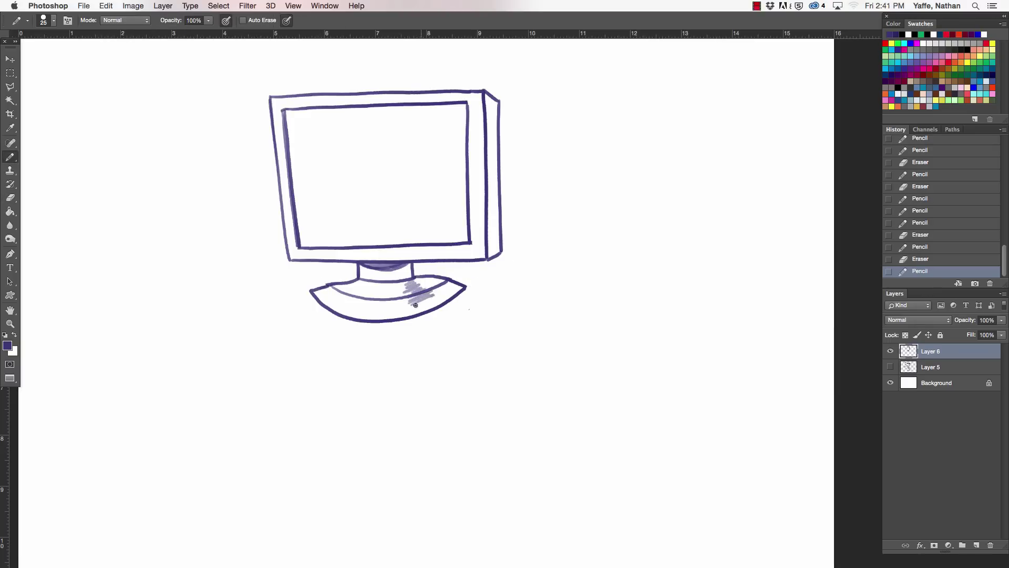
drag(421, 302, 430, 310)
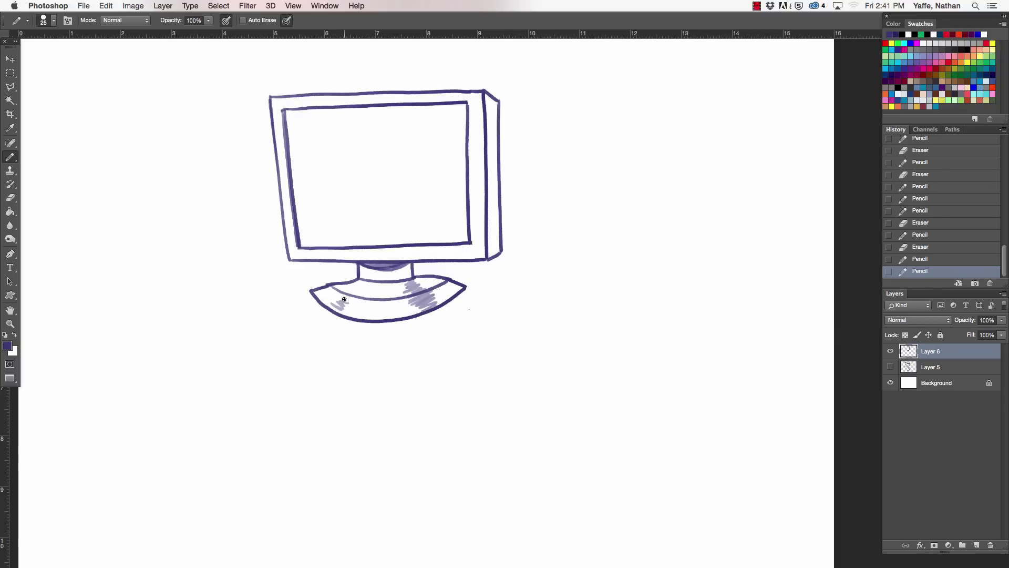
drag(340, 306, 347, 301)
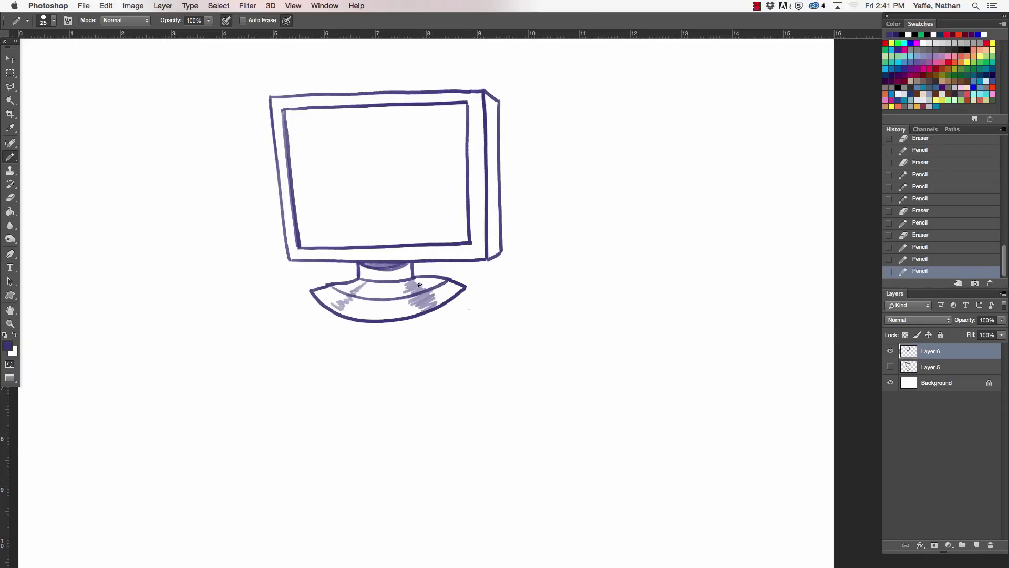
mouse_move(402, 277)
mouse_down()
mouse_move(402, 265)
mouse_move(407, 279)
mouse_up()
Erase and redraw the stand's upper curve and trim a stray stroke tail.
key(e)
drag(319, 285, 355, 275)
key(b)
key(e)
mouse_move(448, 266)
mouse_down()
mouse_move(475, 285)
mouse_move(468, 290)
mouse_up()
key(b)
key(e)
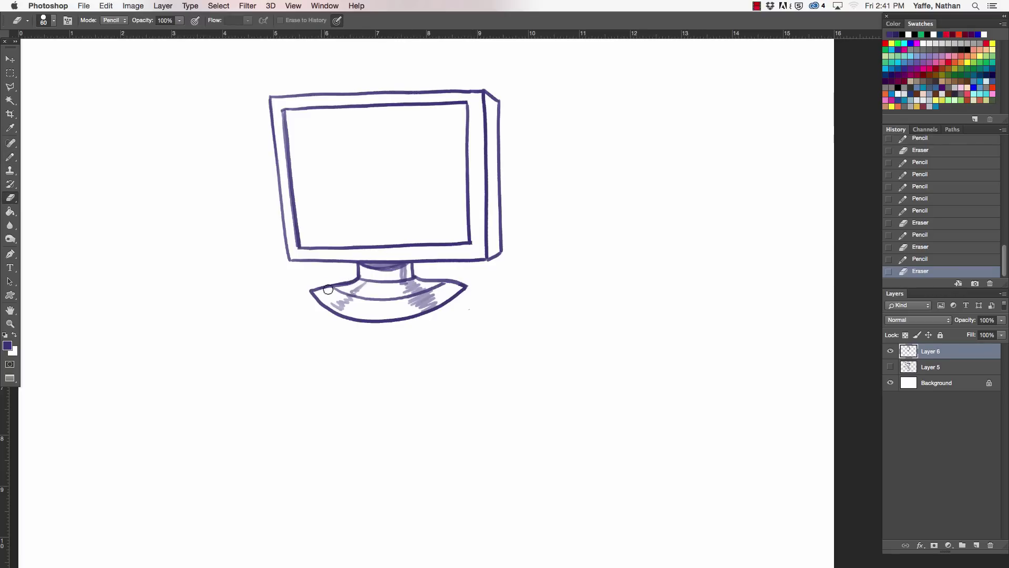
key(b)
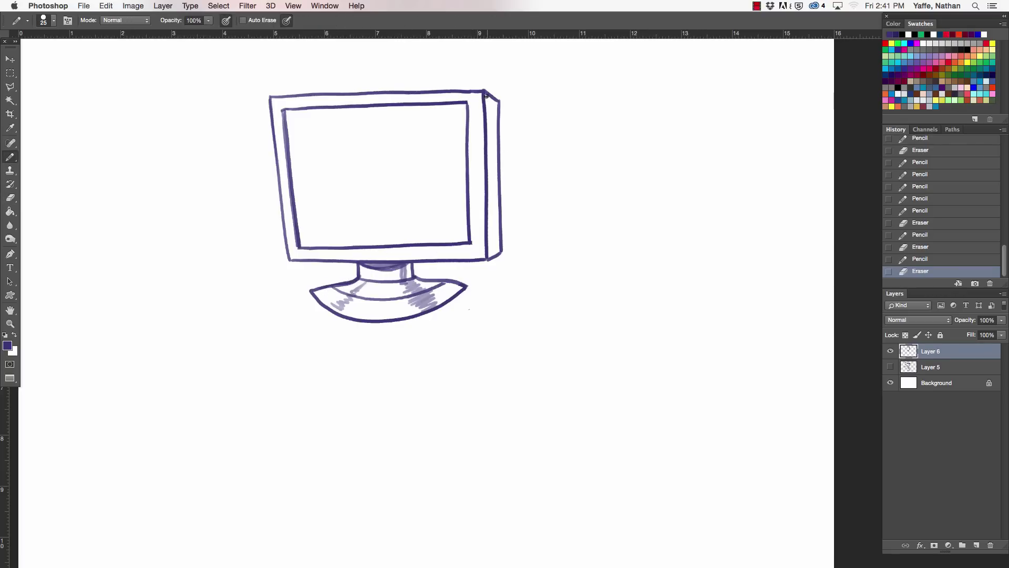
Hatch the monitor's right side panel diagonally from top to bottom.
drag(486, 96, 488, 112)
drag(497, 107, 488, 140)
drag(498, 134, 488, 165)
drag(498, 160, 488, 184)
drag(498, 178, 490, 193)
drag(499, 230, 488, 244)
drag(499, 240, 488, 256)
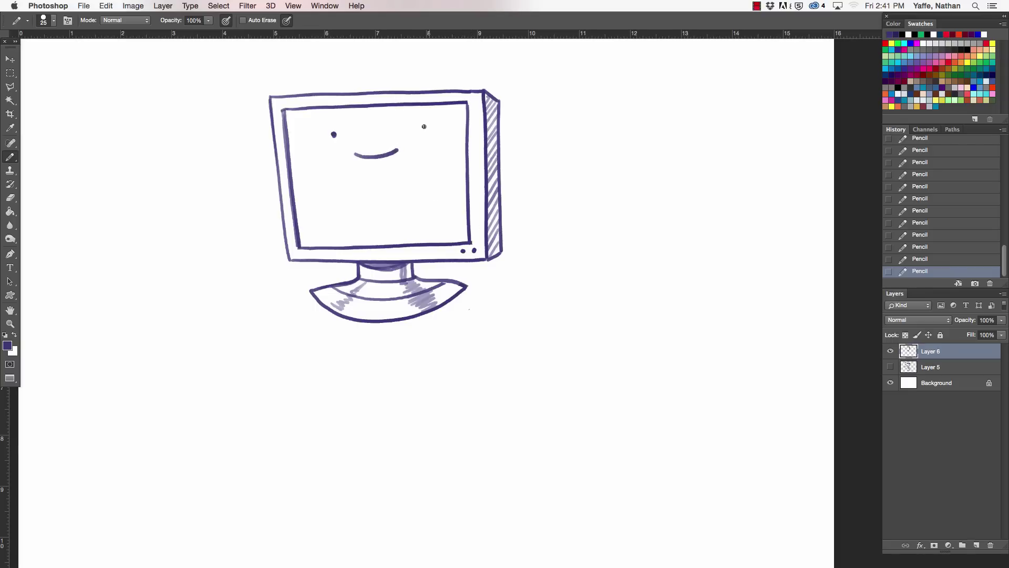
Erase the smile and fill in the two dot eyes.
key(e)
drag(355, 155, 398, 150)
key(b)
click(333, 134)
click(417, 127)
Sketch a small oval nose and slanting eyebrows above both eyes.
drag(373, 136, 392, 136)
key(ctrl+z)
key(e)
key(b)
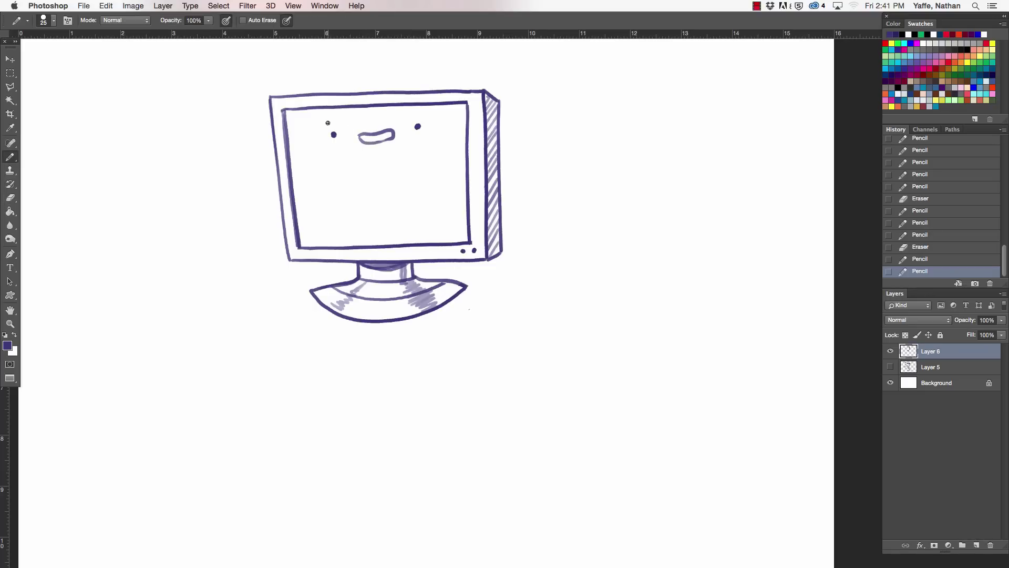
drag(327, 123, 346, 119)
drag(415, 113, 431, 115)
Zoom in on the face and erase the top of the nose to refine it.
key(z)
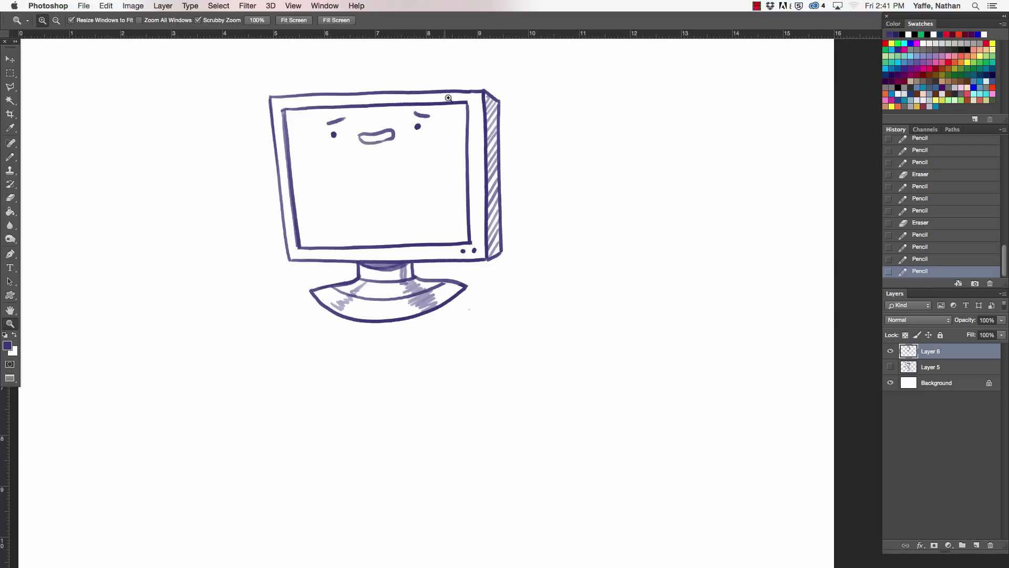
click(413, 140)
key(e)
mouse_move(347, 125)
mouse_down()
mouse_move(388, 127)
mouse_move(365, 131)
mouse_move(368, 146)
mouse_move(381, 143)
mouse_move(307, 134)
mouse_up()
key(b)
key(e)
key(b)
Redraw both eye dots, placing the right eye slightly farther left.
key(e)
key(b)
click(317, 128)
key(e)
click(418, 122)
key(b)
click(411, 120)
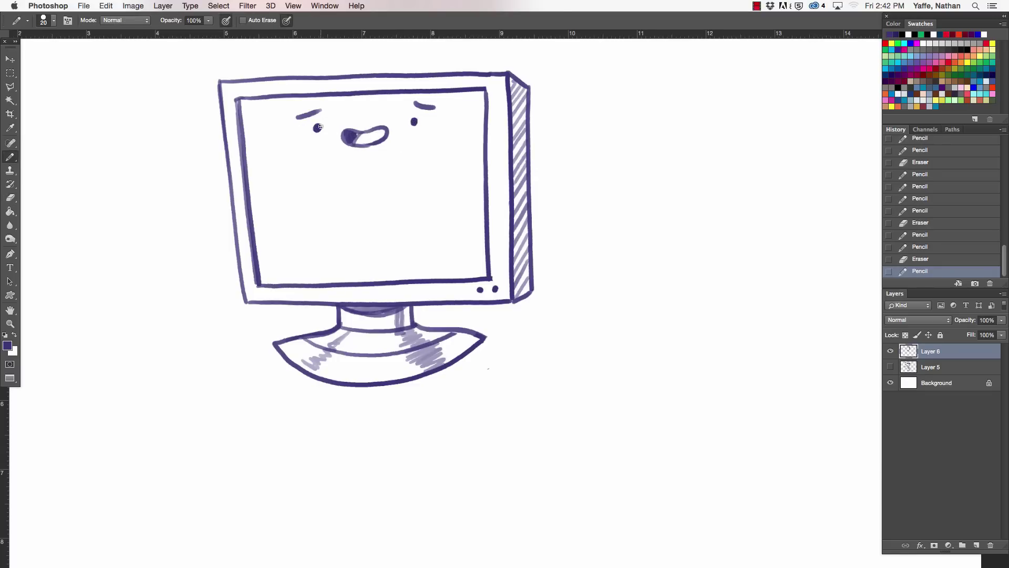
Redraw both eyebrows thicker and cleaner.
key(e)
mouse_move(300, 112)
mouse_down()
mouse_move(318, 111)
mouse_move(299, 119)
mouse_up()
key(b)
key(ctrl+z)
drag(414, 103, 438, 108)
drag(322, 105, 299, 118)
key(ctrl+z)
drag(412, 100, 433, 96)
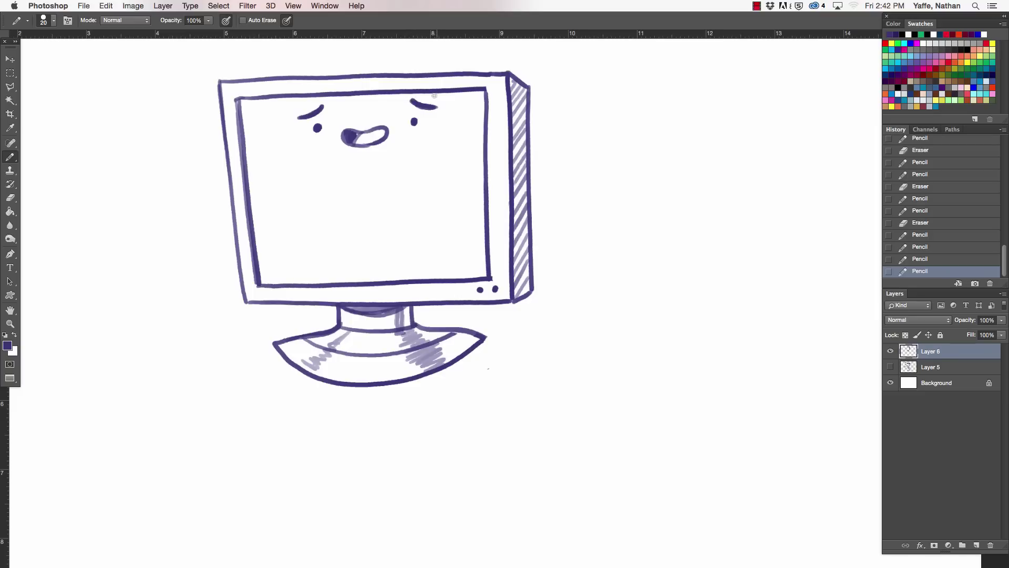
drag(323, 106, 300, 117)
click(299, 117)
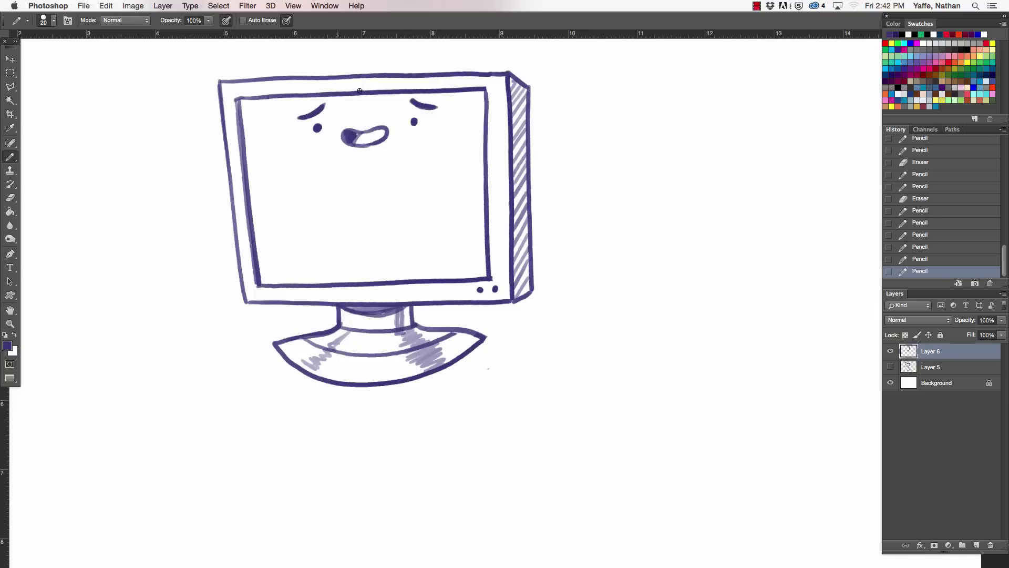
Trim and tidy the ends of both eyebrows.
key(e)
click(408, 97)
click(291, 114)
click(432, 100)
key(b)
click(410, 100)
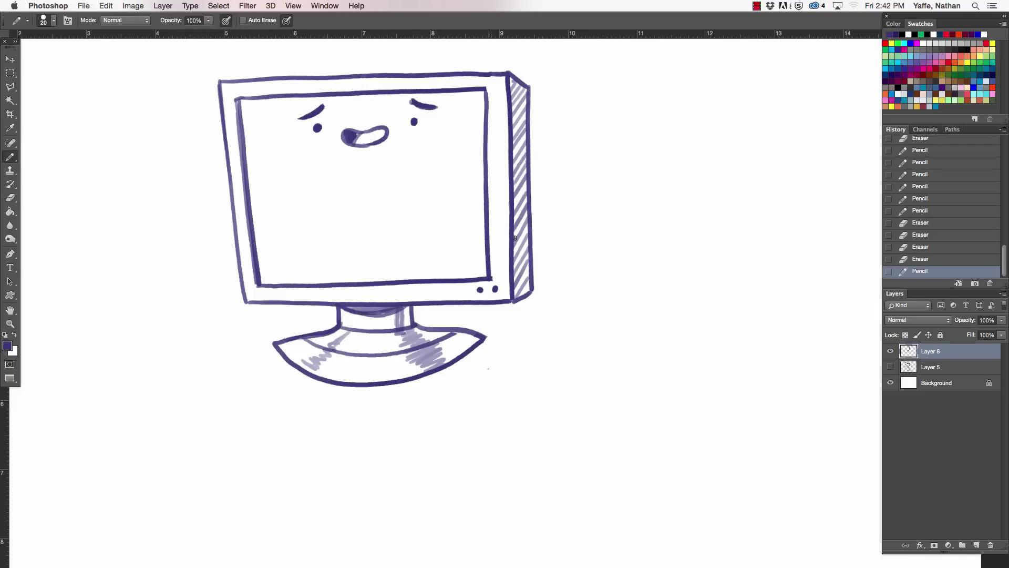
Select the whole face and shift it left and down on the screen.
key(l)
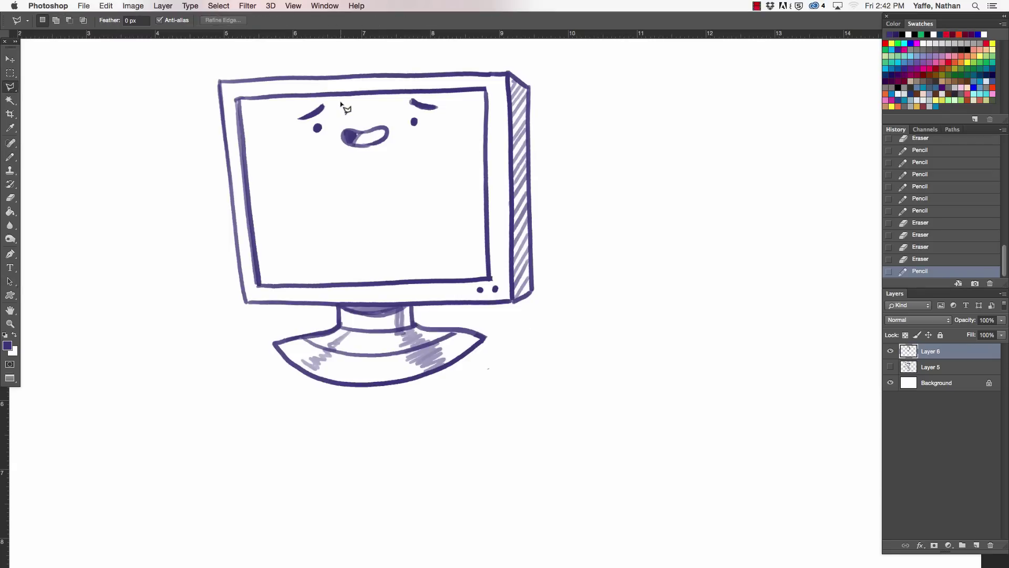
click(335, 101)
click(270, 116)
click(438, 187)
click(472, 165)
click(441, 99)
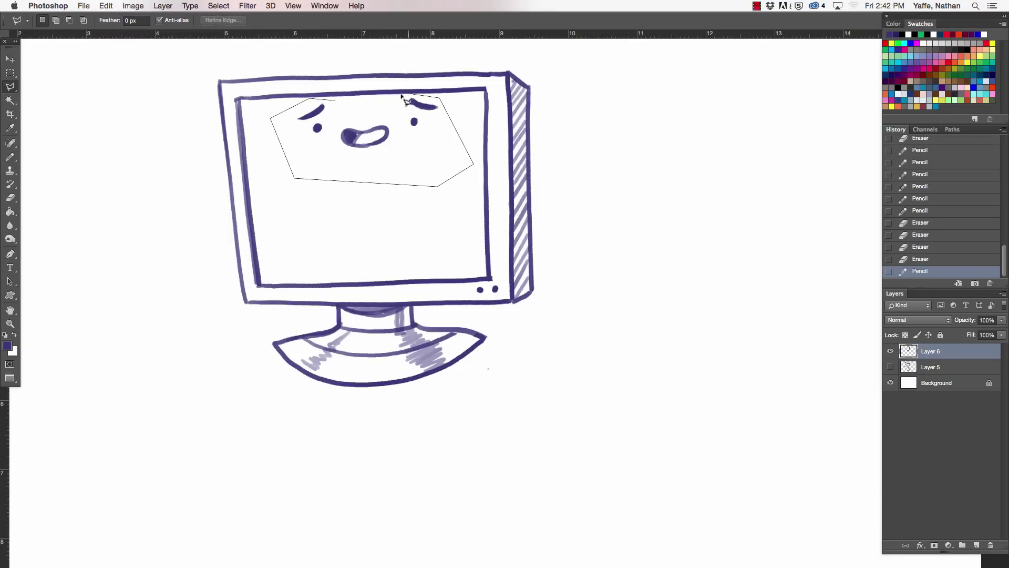
click(334, 100)
key(v)
mouse_move(399, 131)
mouse_down()
mouse_move(389, 136)
mouse_move(421, 112)
mouse_up()
key(ctrl+d)
Draw diagonal glare lines inside the screen, then erase the right eyebrow and nose.
key(b)
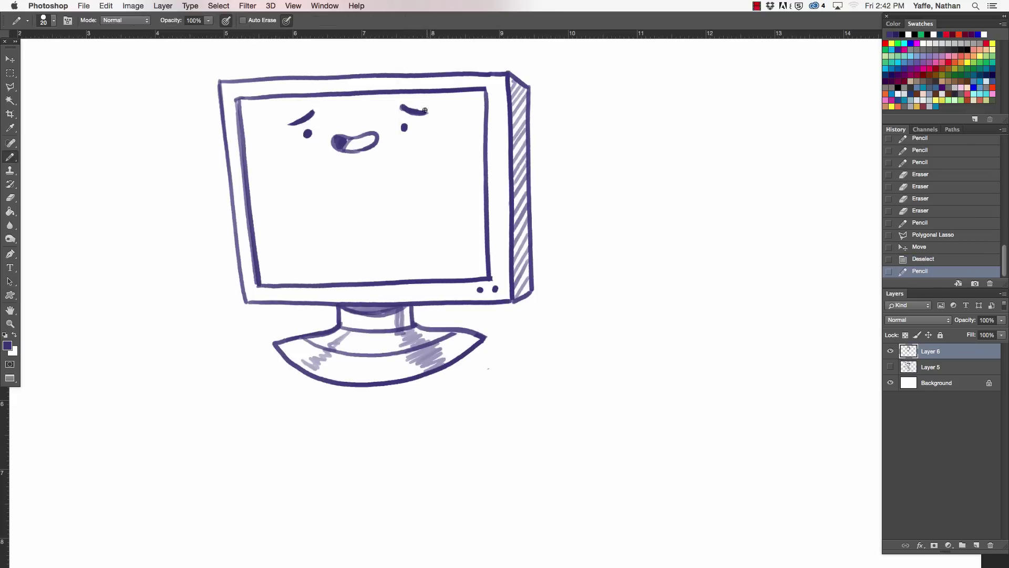
scroll(433, 126, down, 2)
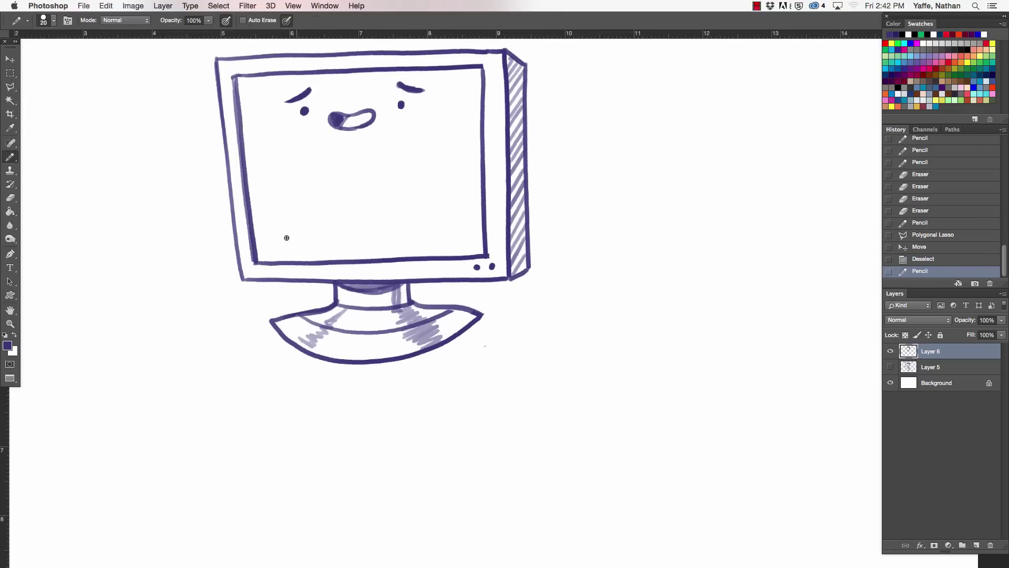
scroll(496, 310, up, 3)
mouse_move(242, 253)
mouse_down()
mouse_move(298, 300)
mouse_move(309, 298)
mouse_up()
key(e)
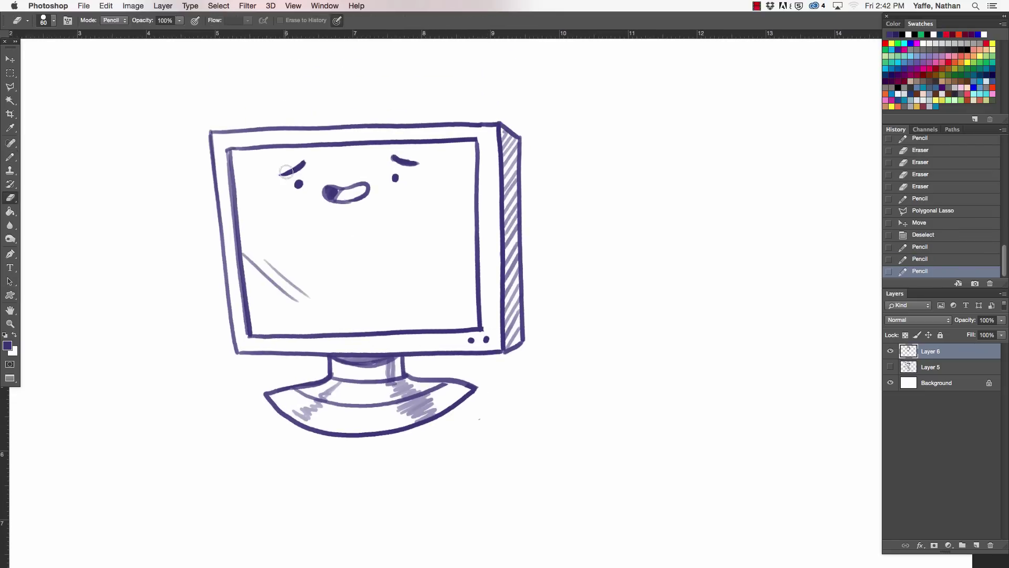
drag(391, 157, 420, 165)
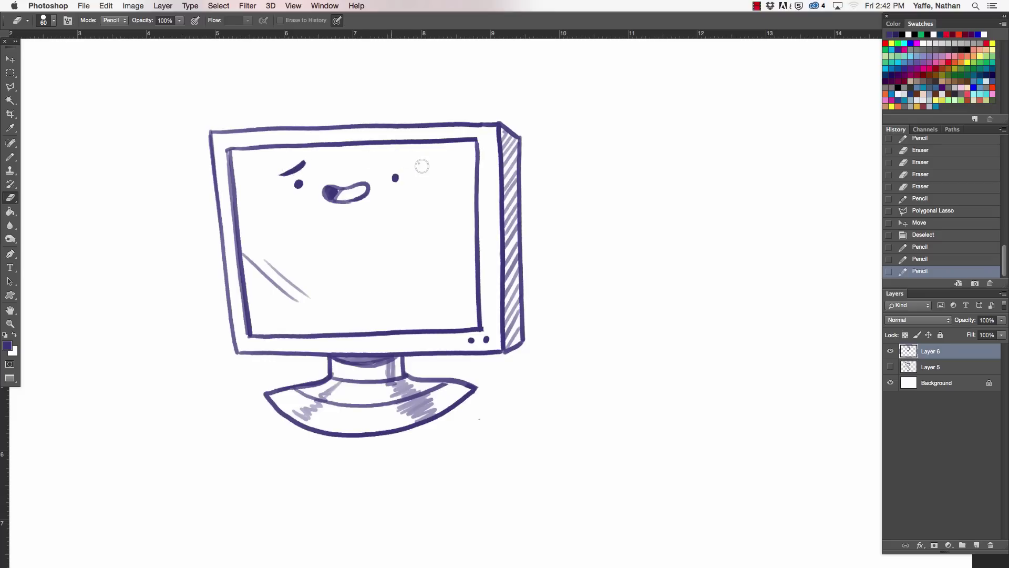
mouse_move(325, 191)
mouse_down()
mouse_move(367, 195)
mouse_move(339, 185)
mouse_move(365, 188)
mouse_up()
key(b)
key(e)
Move the left eye farther left.
key(l)
click(274, 168)
click(289, 211)
click(307, 203)
click(305, 161)
click(276, 155)
key(v)
drag(299, 200, 280, 199)
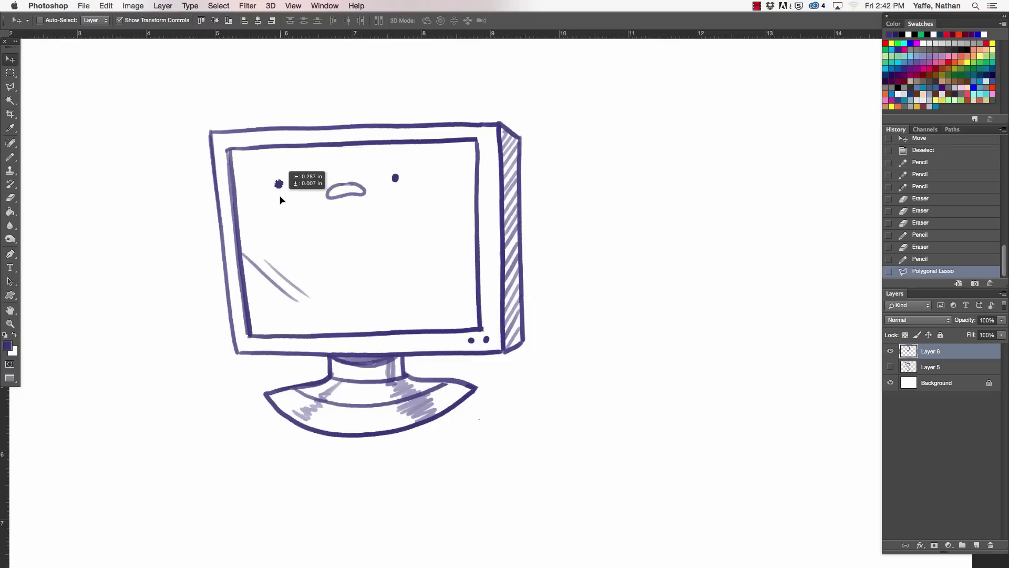
key(ctrl+d)
Move the right eye farther right.
key(l)
click(406, 158)
click(373, 165)
click(386, 197)
click(415, 201)
click(406, 158)
key(v)
drag(410, 198, 433, 193)
key(ctrl+d)
Redraw the nose thicker and add eyebrows above both eyes.
key(b)
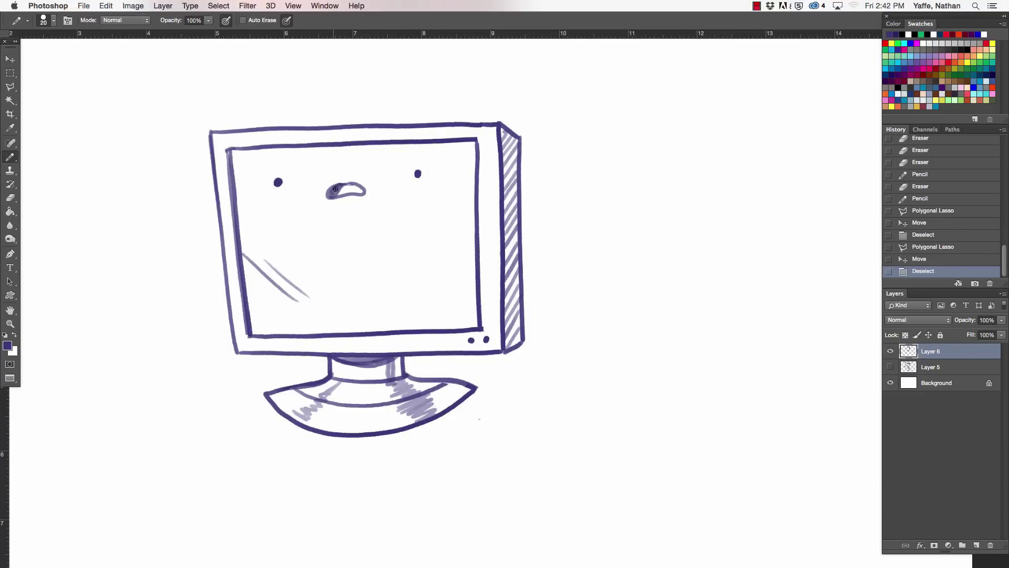
drag(334, 188, 362, 189)
drag(264, 173, 285, 168)
drag(410, 160, 433, 159)
key(ctrl+z)
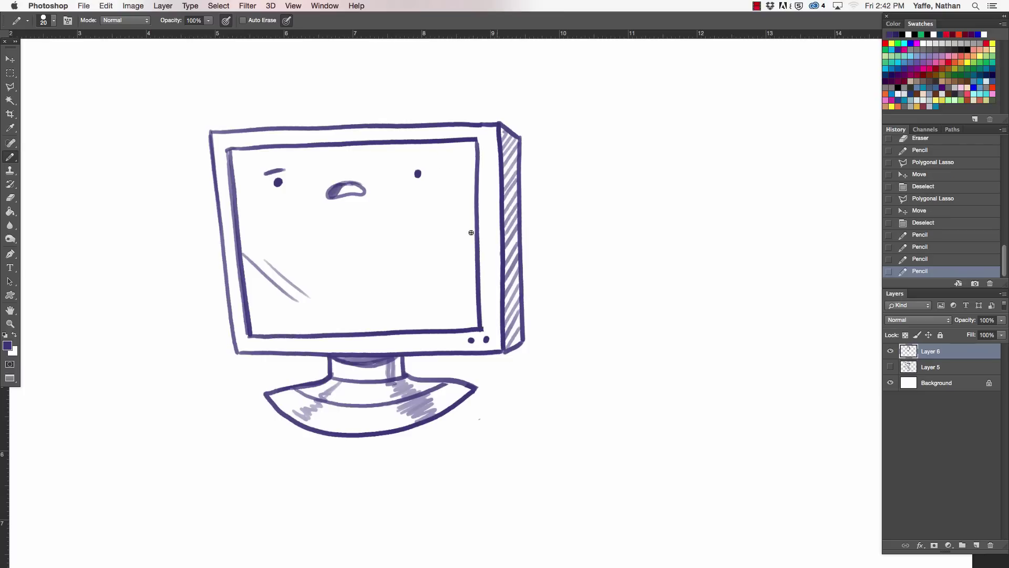
drag(434, 162, 413, 159)
Draw a curved torso stroke down from the base's left edge.
drag(523, 457, 482, 401)
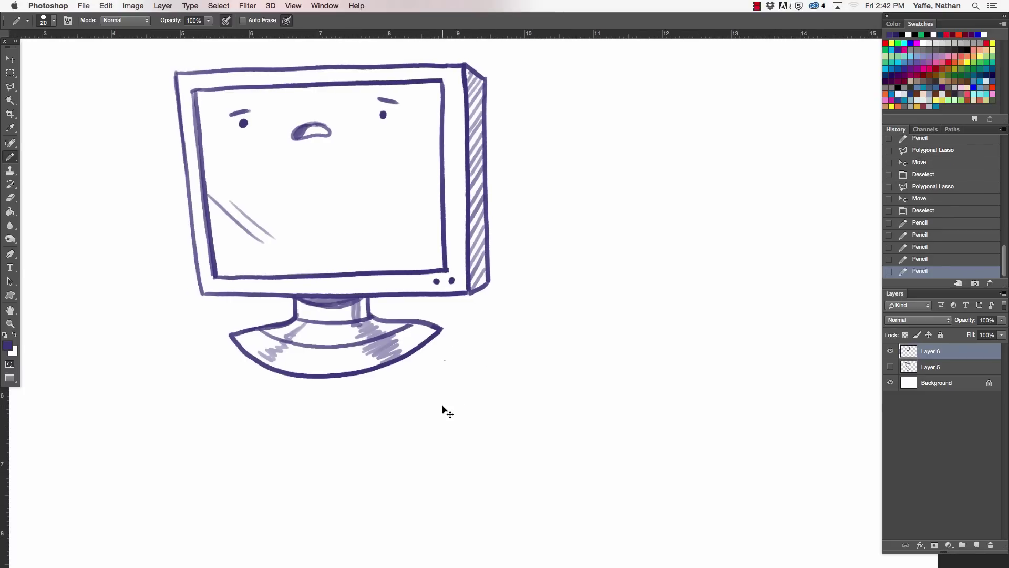
key(ctrl+minus)
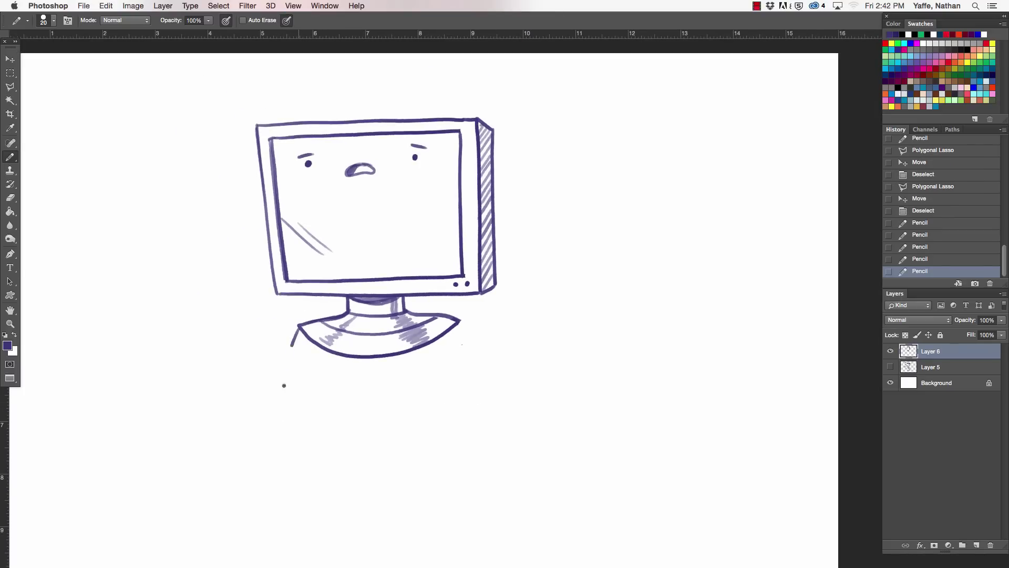
drag(298, 329, 284, 438)
key(ctrl+z)
drag(487, 372, 462, 373)
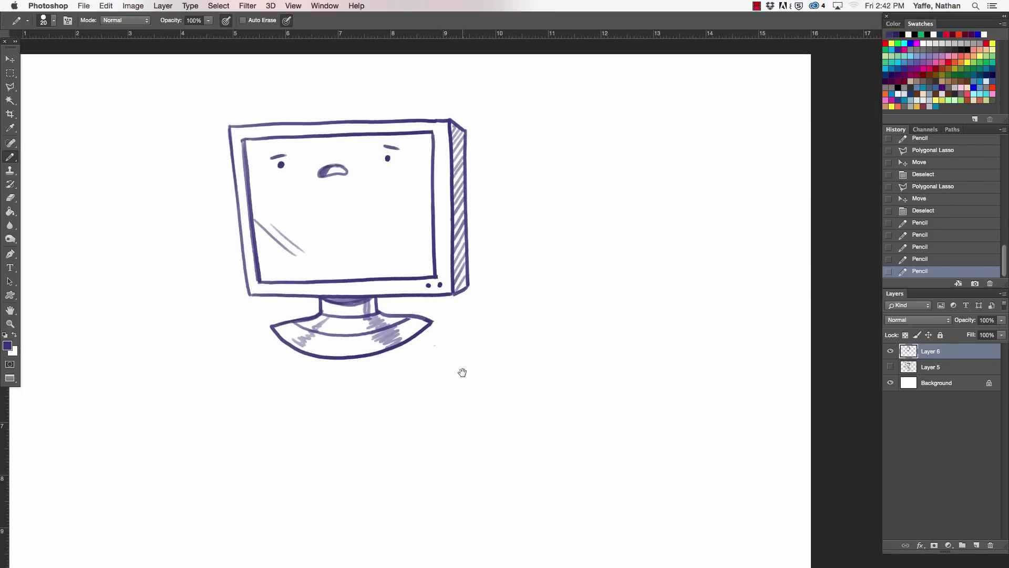
drag(271, 327, 251, 364)
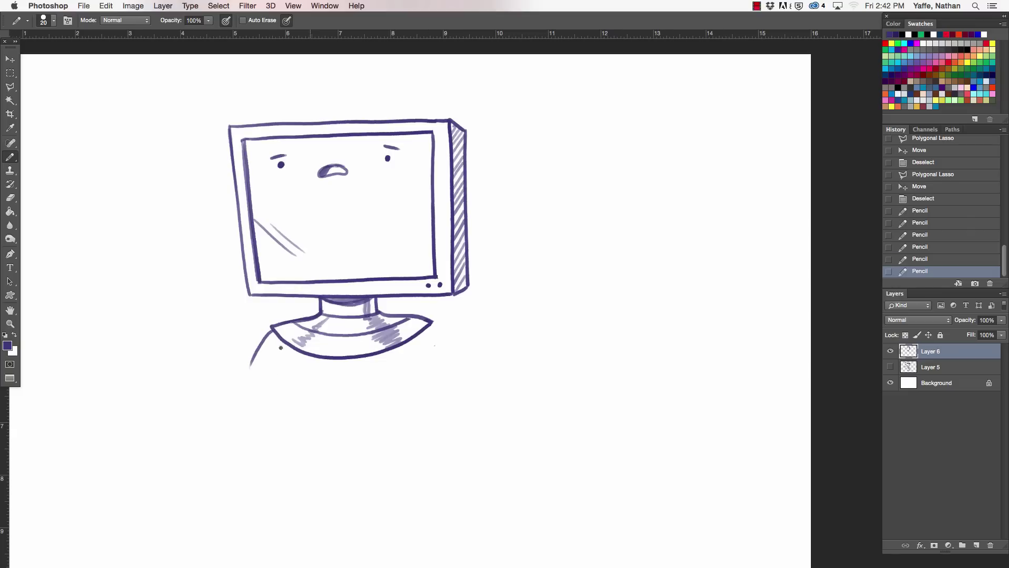
key(ctrl+z)
mouse_move(273, 329)
mouse_down()
mouse_move(252, 365)
mouse_move(277, 422)
mouse_up()
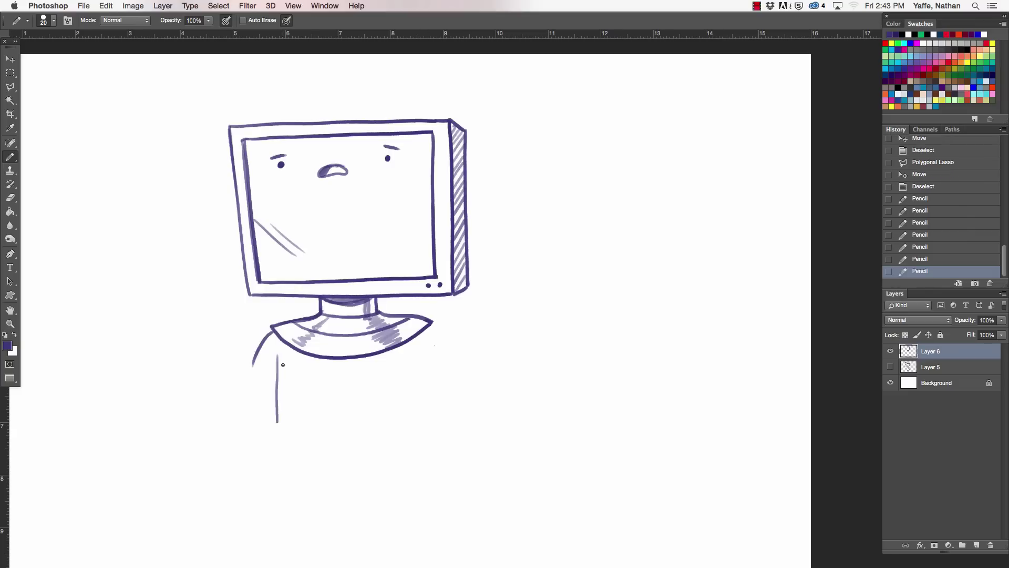
key(ctrl+z)
mouse_move(283, 357)
mouse_down()
mouse_move(270, 405)
mouse_move(284, 420)
mouse_move(285, 497)
mouse_move(324, 505)
mouse_up()
key(e)
key(b)
Drop the misplaced right body line and erase the curved stroke left of the collar.
drag(423, 347, 429, 492)
key(ctrl+z)
key(e)
drag(287, 503, 325, 504)
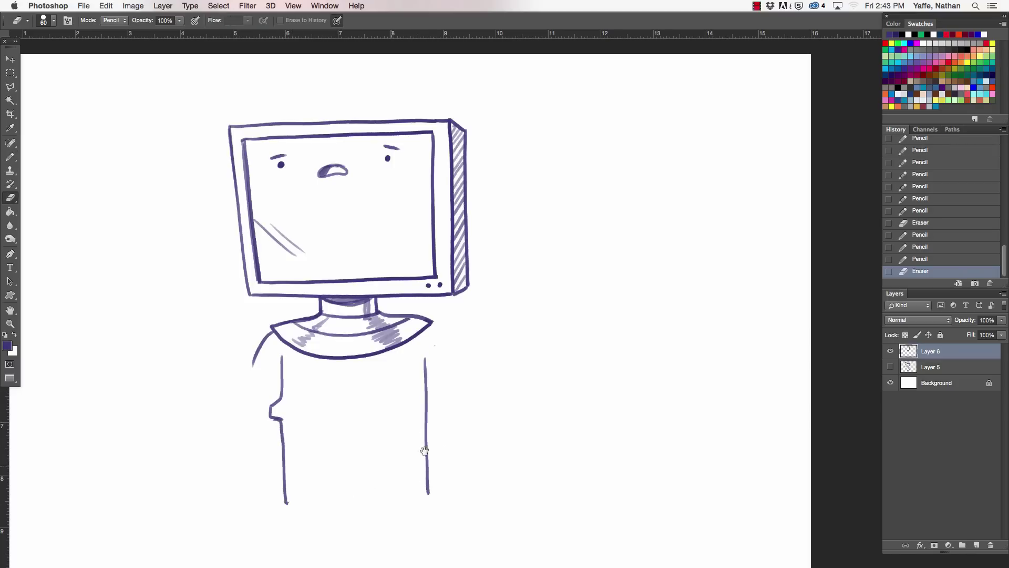
scroll(473, 355, down, 5)
mouse_move(277, 266)
mouse_down()
mouse_move(261, 311)
mouse_move(278, 263)
mouse_move(238, 314)
mouse_up()
key(b)
Sketch the left arm reaching outward from the shoulder.
mouse_move(177, 323)
mouse_down()
mouse_move(269, 375)
mouse_move(289, 349)
mouse_up()
key(ctrl+z)
mouse_move(239, 318)
mouse_down()
mouse_move(183, 298)
mouse_move(271, 384)
mouse_move(290, 357)
mouse_up()
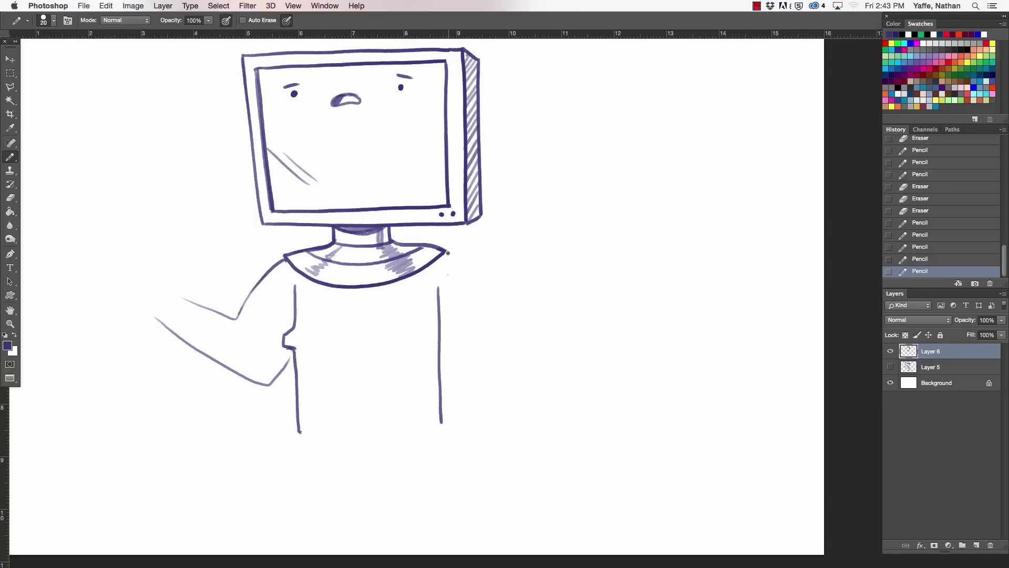
Undo two arm strokes, trim the upper arm's end and erase the old arm line.
key(ctrl+alt+z)
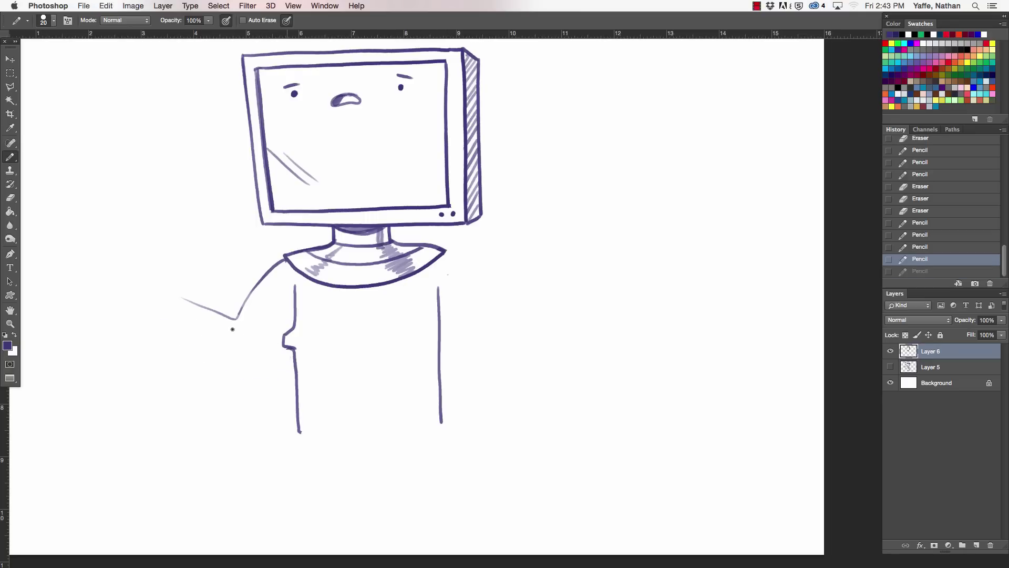
key(ctrl+alt+z)
key(e)
drag(227, 331, 233, 325)
key(b)
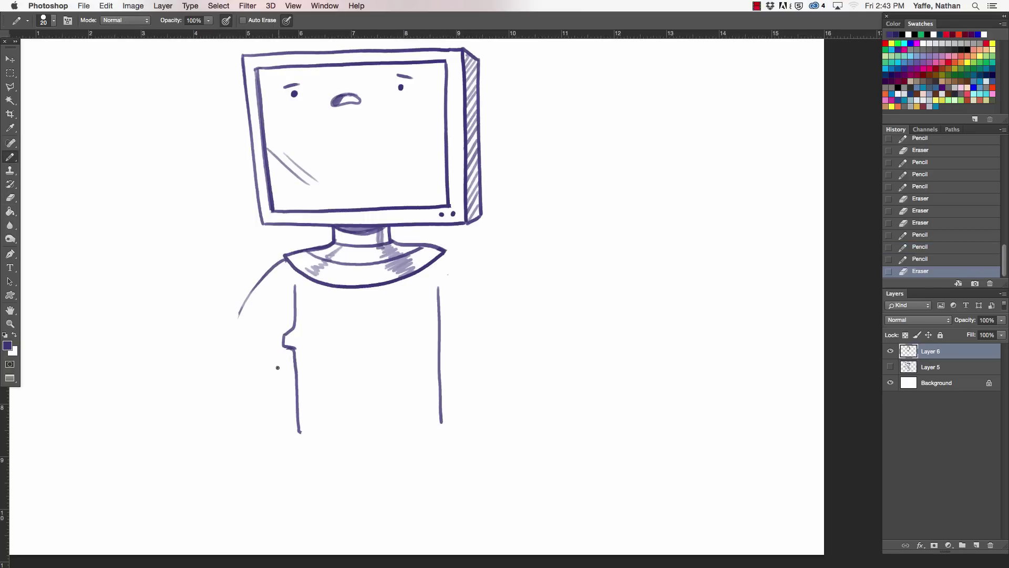
key(e)
drag(236, 311, 254, 300)
key(b)
Draw the arm down from the shoulder and erase the old forearm line.
mouse_move(272, 266)
mouse_down()
mouse_move(251, 349)
mouse_move(188, 351)
mouse_move(292, 384)
mouse_up()
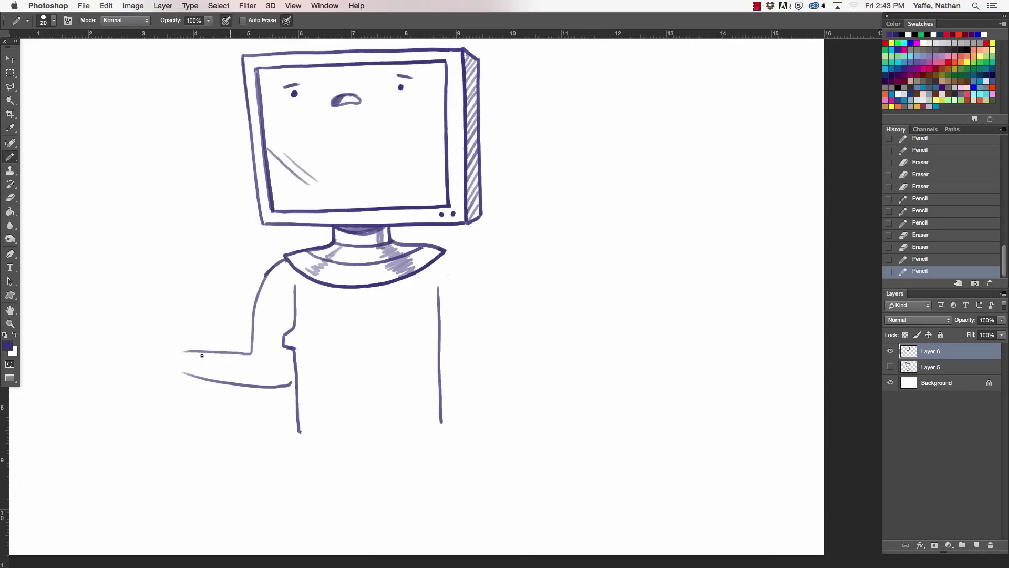
key(e)
mouse_move(184, 352)
mouse_down()
mouse_move(227, 352)
mouse_move(225, 382)
mouse_move(252, 381)
mouse_move(235, 359)
mouse_move(206, 385)
mouse_move(292, 384)
mouse_up()
key(b)
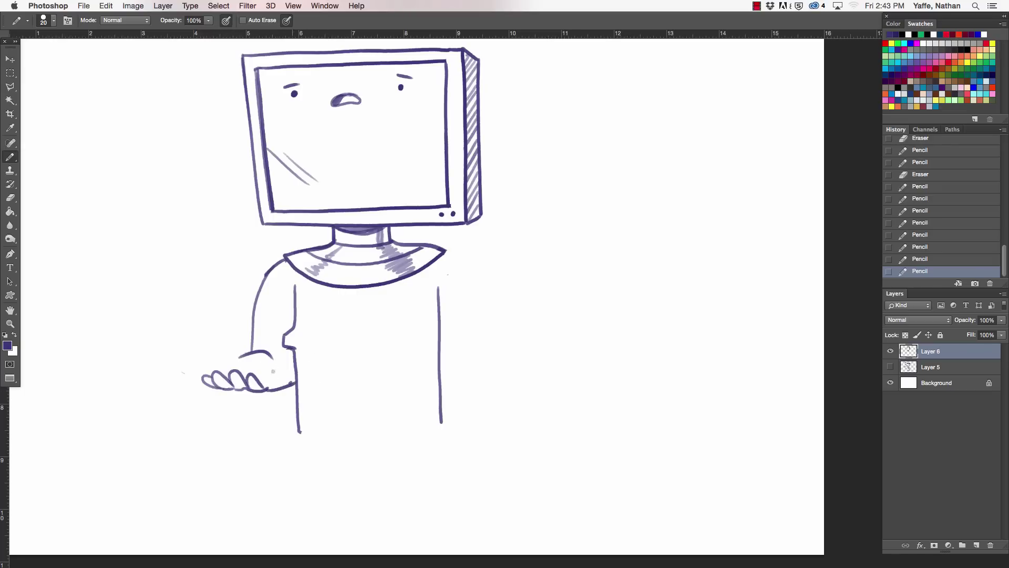
Try a top edge for the hand, then draw the right shoulder curving from the collar.
key(e)
key(b)
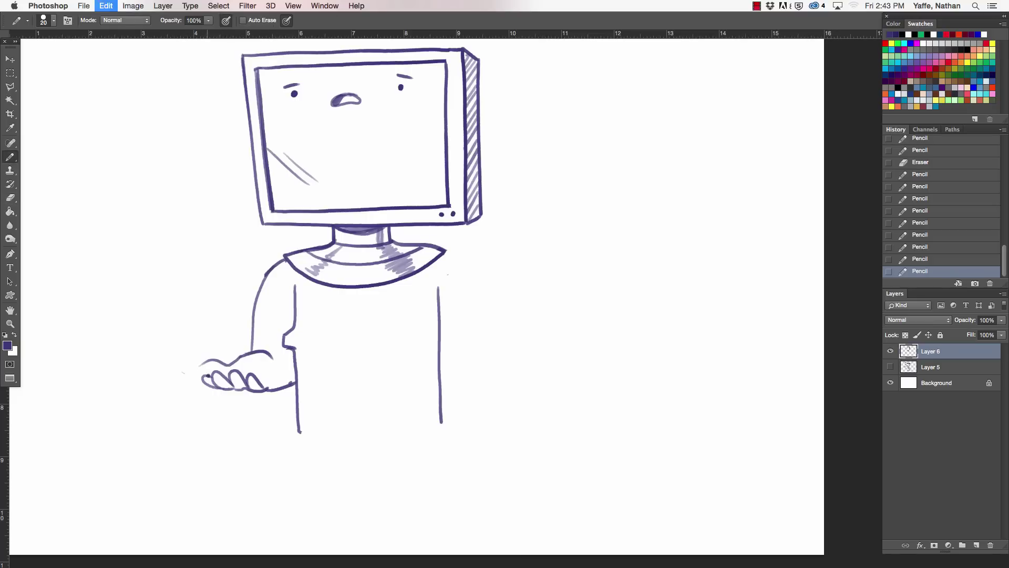
mouse_move(206, 369)
mouse_down()
mouse_move(238, 361)
mouse_move(248, 374)
mouse_move(229, 378)
mouse_move(235, 363)
mouse_up()
key(ctrl+z)
key(ctrl+z)
drag(447, 252, 486, 301)
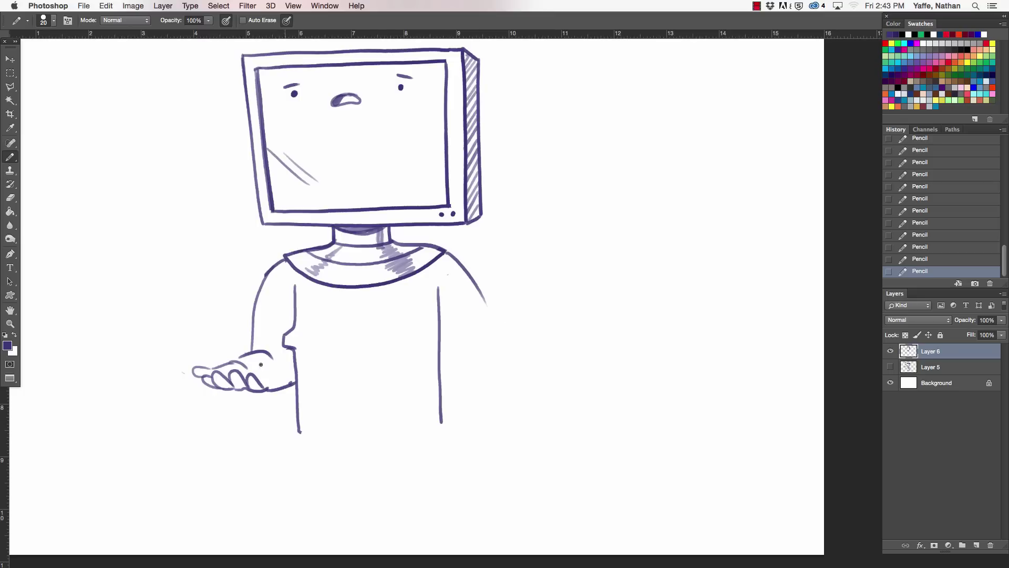
Erase the rough hand strokes and touch up the hand with Pencil and Eraser.
key(e)
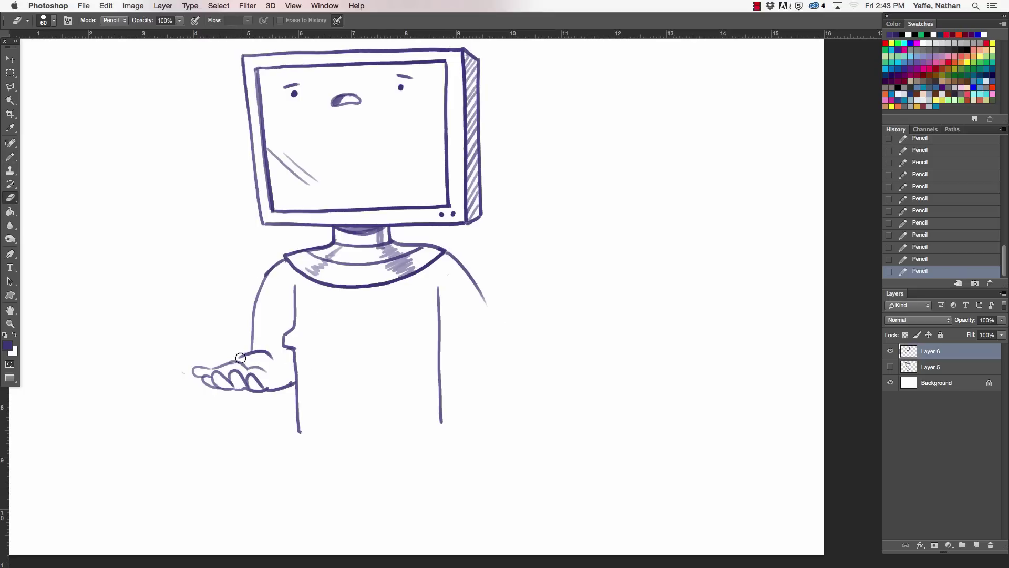
mouse_move(213, 366)
mouse_down()
mouse_move(237, 364)
mouse_move(202, 384)
mouse_move(237, 370)
mouse_move(210, 368)
mouse_move(218, 355)
mouse_move(212, 371)
mouse_move(257, 363)
mouse_move(203, 357)
mouse_move(258, 341)
mouse_move(279, 370)
mouse_move(258, 363)
mouse_move(223, 389)
mouse_move(269, 388)
mouse_move(274, 345)
mouse_move(259, 359)
mouse_move(280, 362)
mouse_up()
key(b)
key(ctrl+z)
key(e)
key(b)
key(e)
key(b)
key(e)
key(b)
Keep refining the hand, removing the thumb circle.
key(e)
key(b)
key(e)
key(b)
key(e)
key(b)
key(ctrl+z)
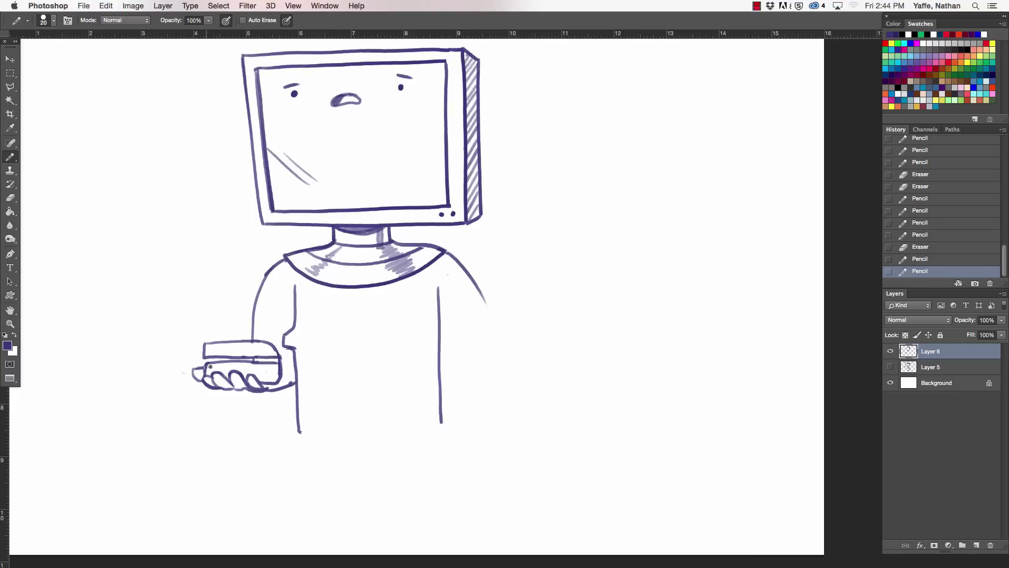
Draw a line across the hand and shade the fingers dark.
mouse_move(208, 366)
mouse_down()
mouse_move(273, 365)
mouse_move(260, 368)
mouse_up()
key(e)
key(b)
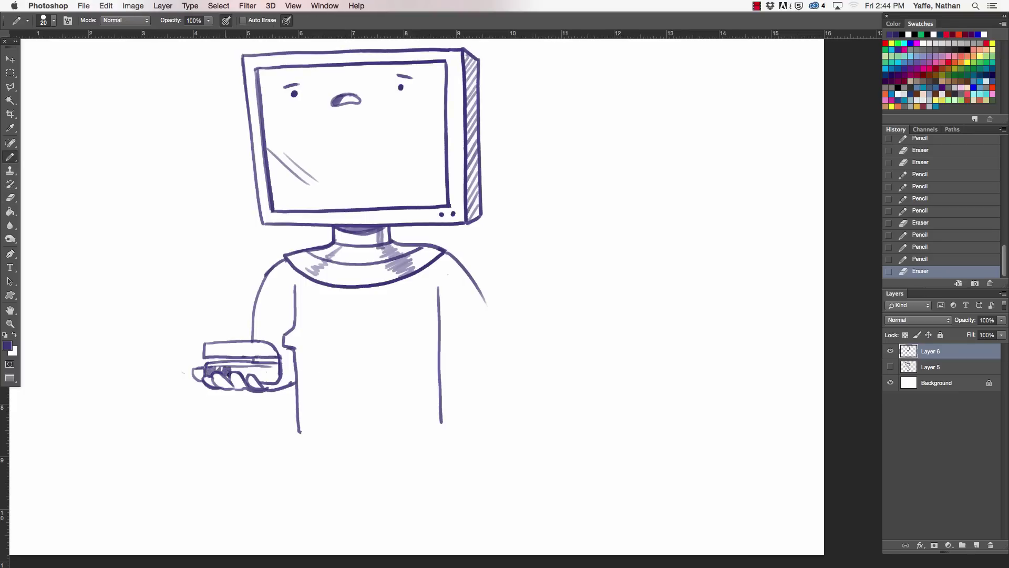
mouse_move(262, 377)
mouse_down()
mouse_move(271, 370)
mouse_move(280, 379)
mouse_up()
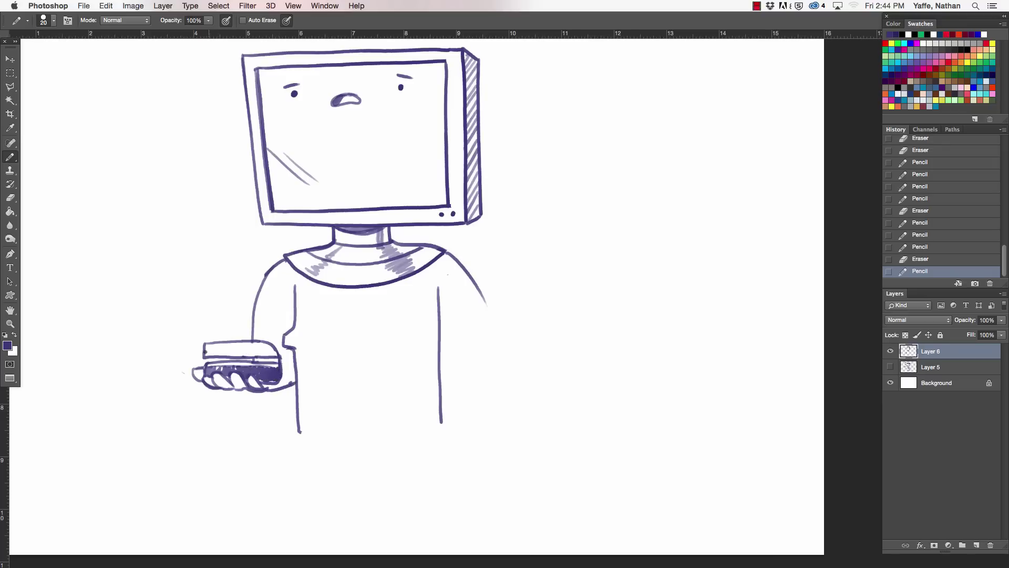
Shade the held object's top band and add a dark band and spot across it.
drag(205, 353, 290, 352)
key(ctrl+z)
drag(208, 348, 215, 346)
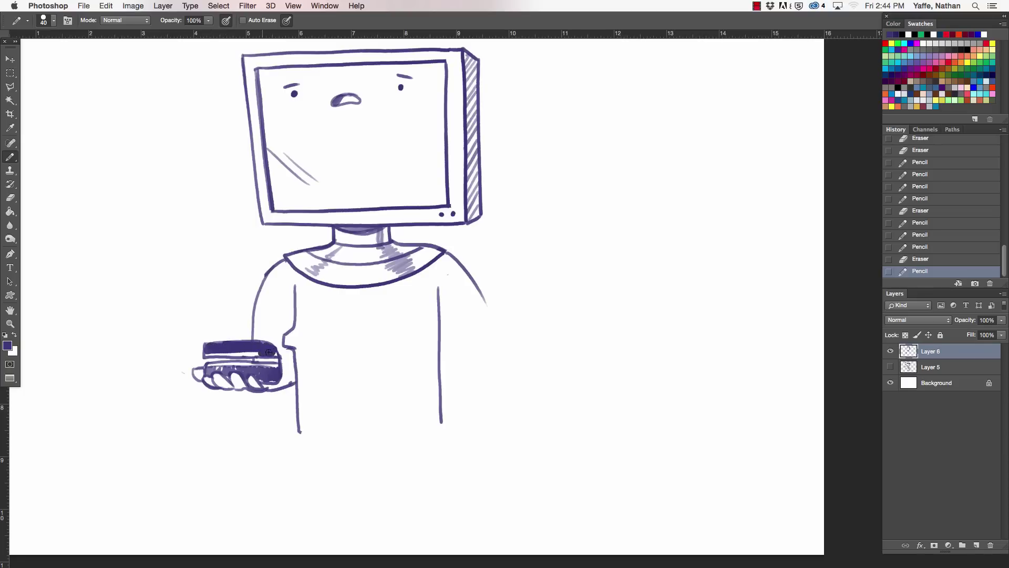
drag(278, 367, 206, 368)
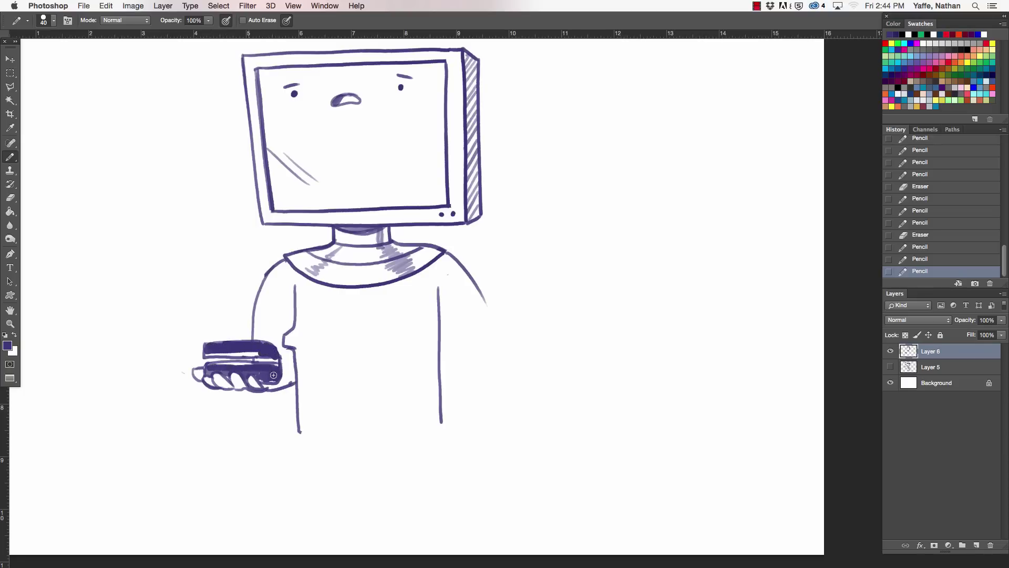
click(278, 378)
Touch up the held object's spots and top edge, and stroke along the hand's bottom.
key(e)
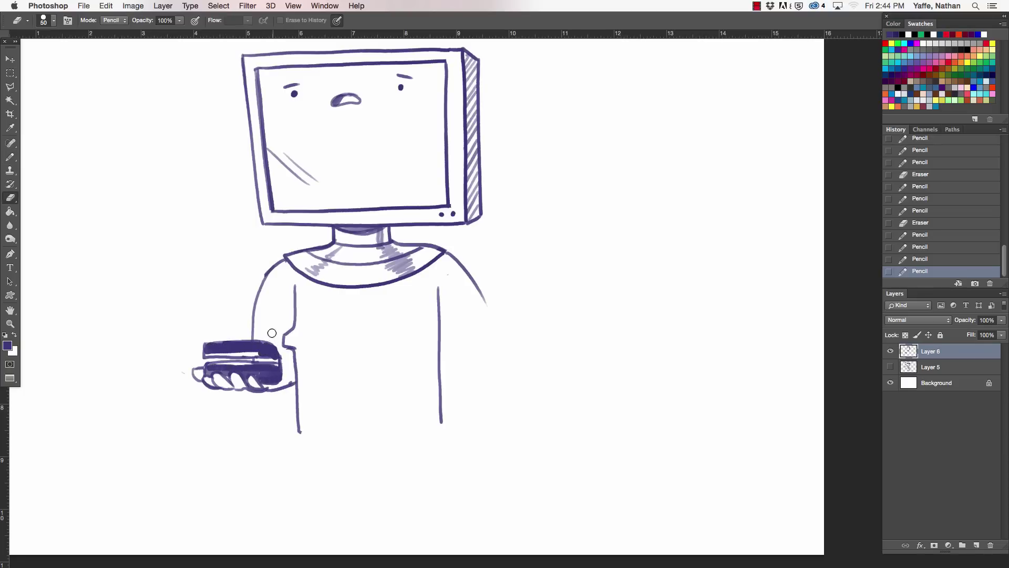
click(279, 382)
key(b)
mouse_move(204, 343)
mouse_down()
mouse_move(282, 339)
mouse_move(205, 345)
mouse_move(228, 371)
mouse_up()
click(276, 364)
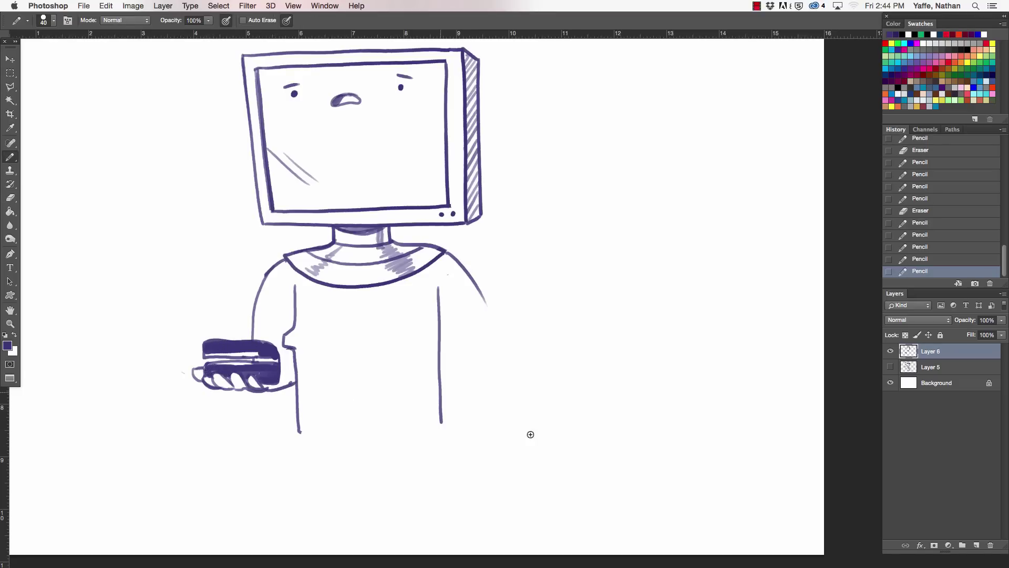
key(e)
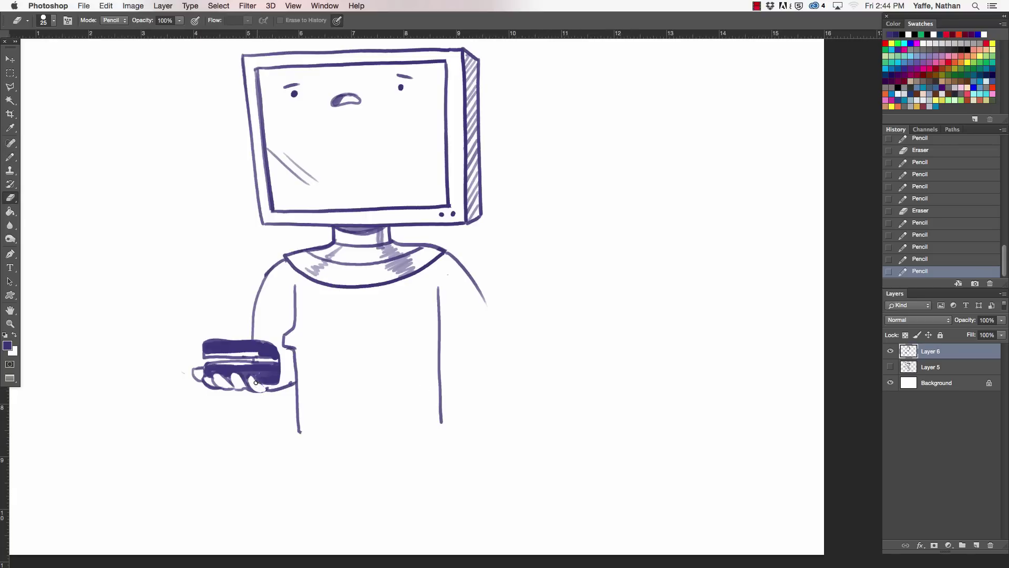
click(258, 383)
key(b)
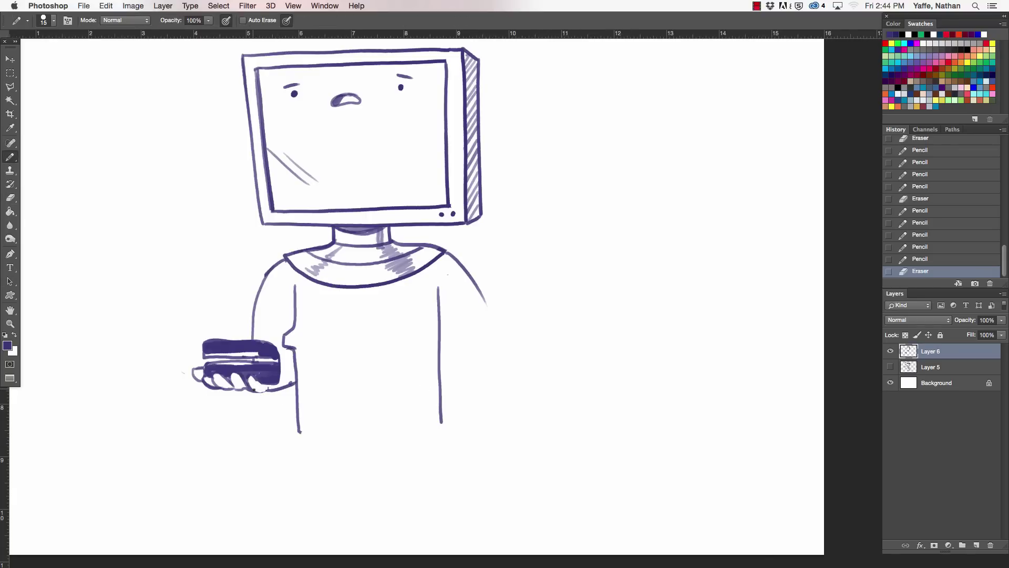
drag(258, 391, 293, 385)
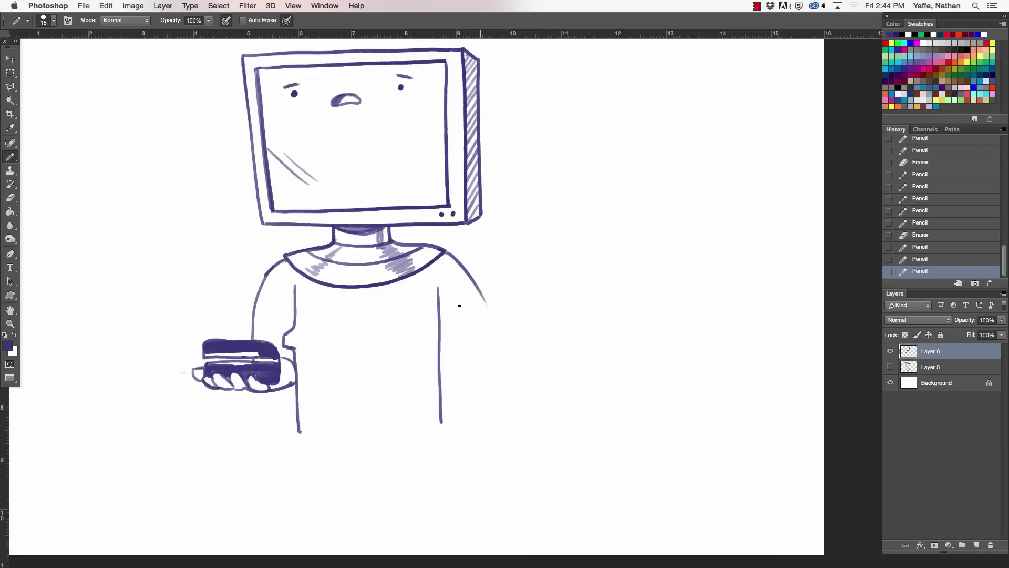
Extend both torso lines up to the collar and add sleeve lines on the left arm.
drag(439, 310, 471, 364)
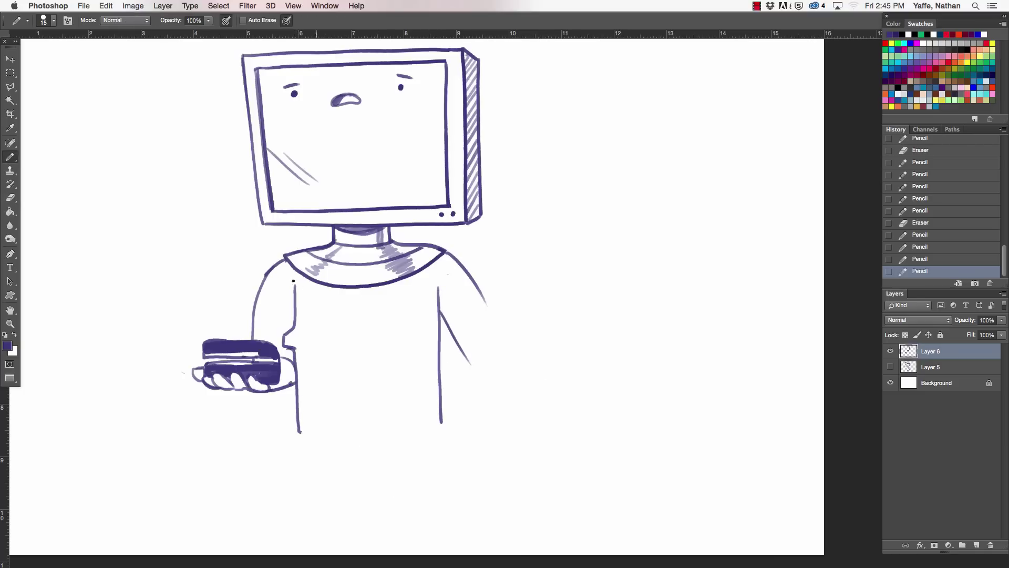
drag(295, 286, 293, 266)
drag(439, 312, 437, 259)
click(287, 337)
drag(267, 281, 271, 347)
key(ctrl+z)
click(311, 258)
Rework the curve under the hand and add strokes along the inner left arm.
key(e)
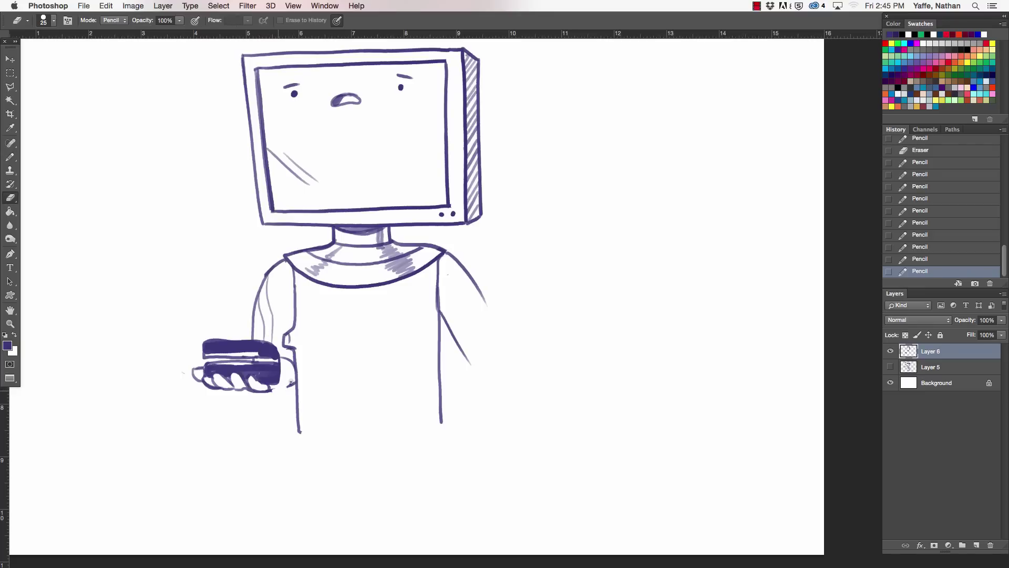
key(b)
drag(236, 392, 294, 365)
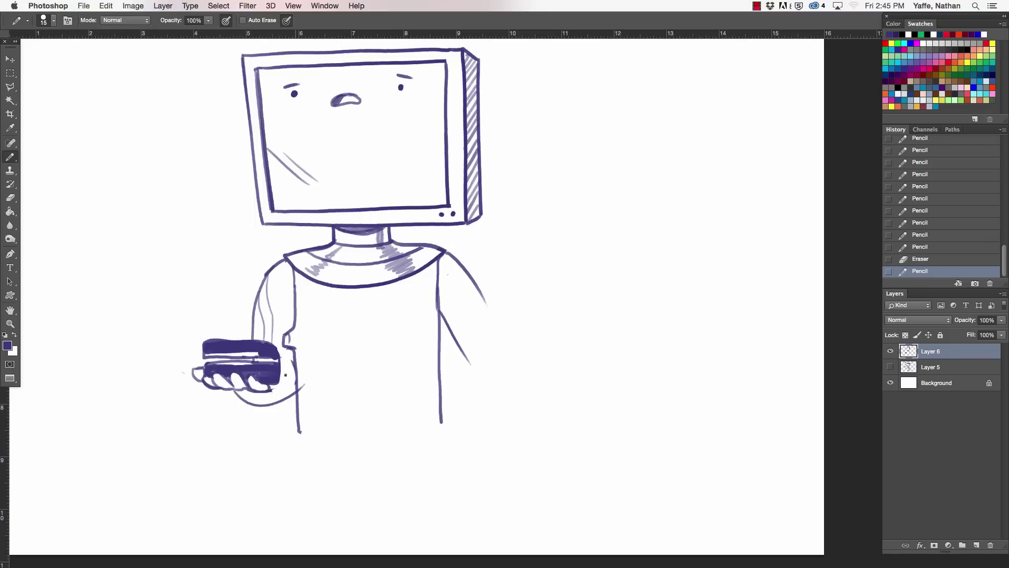
key(ctrl+z)
mouse_move(236, 392)
mouse_down()
mouse_move(294, 364)
mouse_move(286, 398)
mouse_move(273, 391)
mouse_move(287, 398)
mouse_move(267, 398)
mouse_up()
key(e)
key(b)
key(e)
drag(261, 392, 283, 398)
key(b)
drag(288, 347, 302, 354)
drag(283, 262, 291, 316)
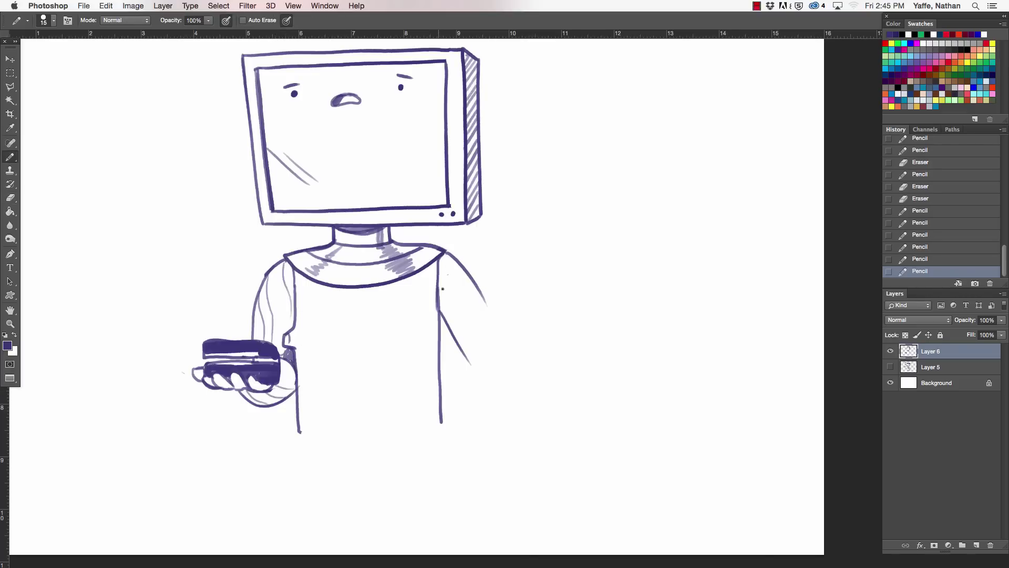
key(e)
Refine the outer right arm line, erasing and redrawing it shorter.
drag(442, 300, 472, 384)
key(b)
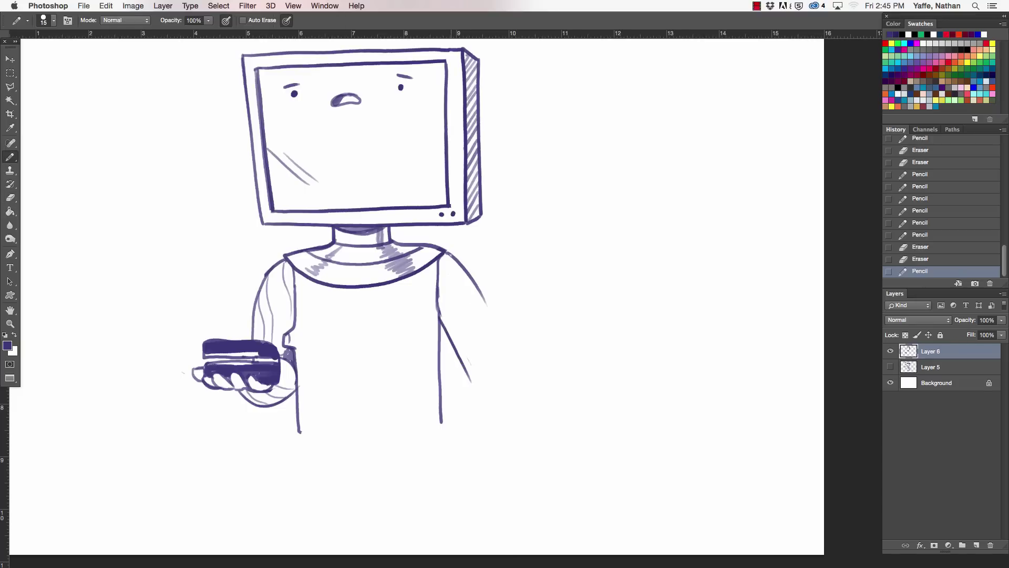
drag(446, 252, 500, 346)
key(super+z)
mouse_move(446, 253)
mouse_down()
mouse_move(502, 330)
mouse_move(419, 282)
mouse_up()
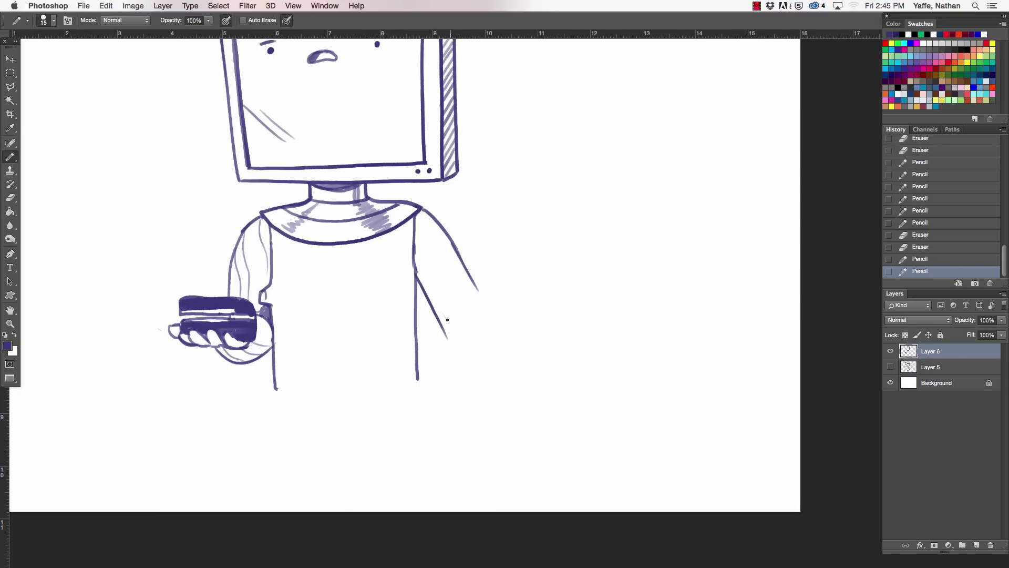
key(e)
drag(463, 258, 483, 307)
key(b)
key(super+z)
drag(456, 249, 479, 298)
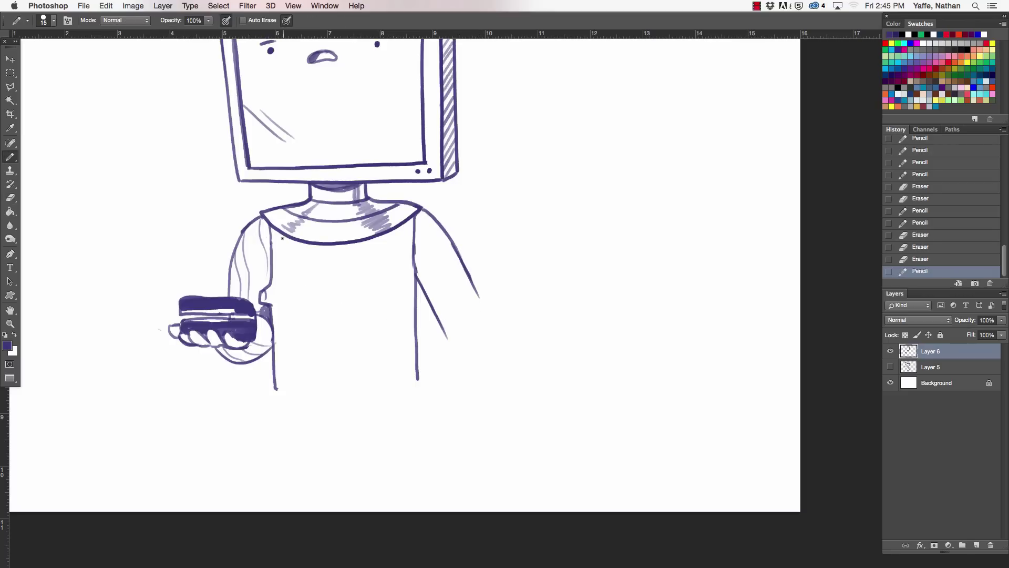
Pencil a vertical line down the torso and a rectangle outline on the chest.
drag(281, 237, 293, 406)
key(super+z)
drag(282, 237, 293, 400)
drag(301, 257, 359, 280)
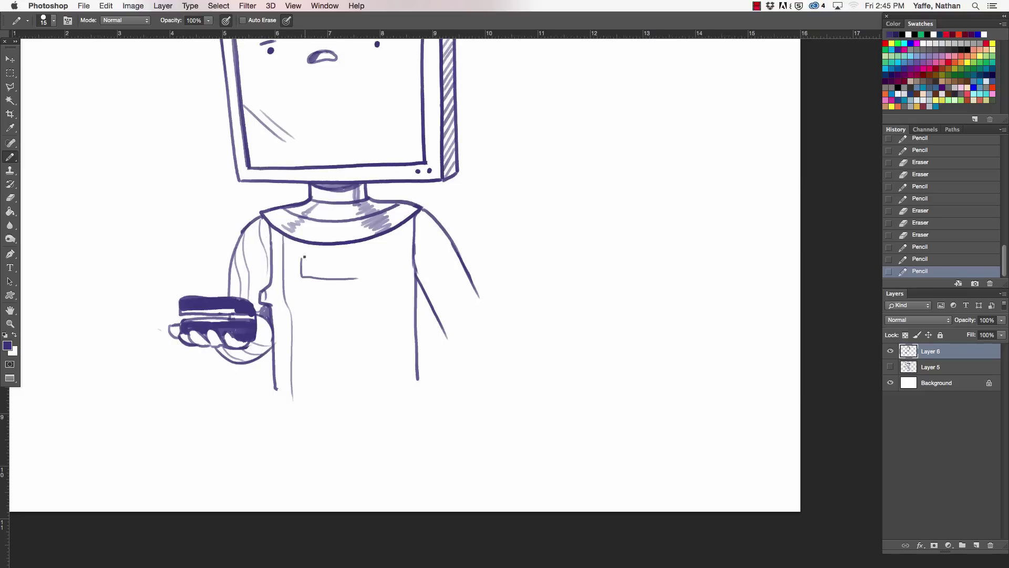
mouse_move(302, 256)
mouse_down()
mouse_move(350, 276)
mouse_move(334, 256)
mouse_move(393, 255)
mouse_up()
Touch up the chest rectangle's top and bottom edges with the Eraser.
key(e)
key(b)
key(ctrl+z)
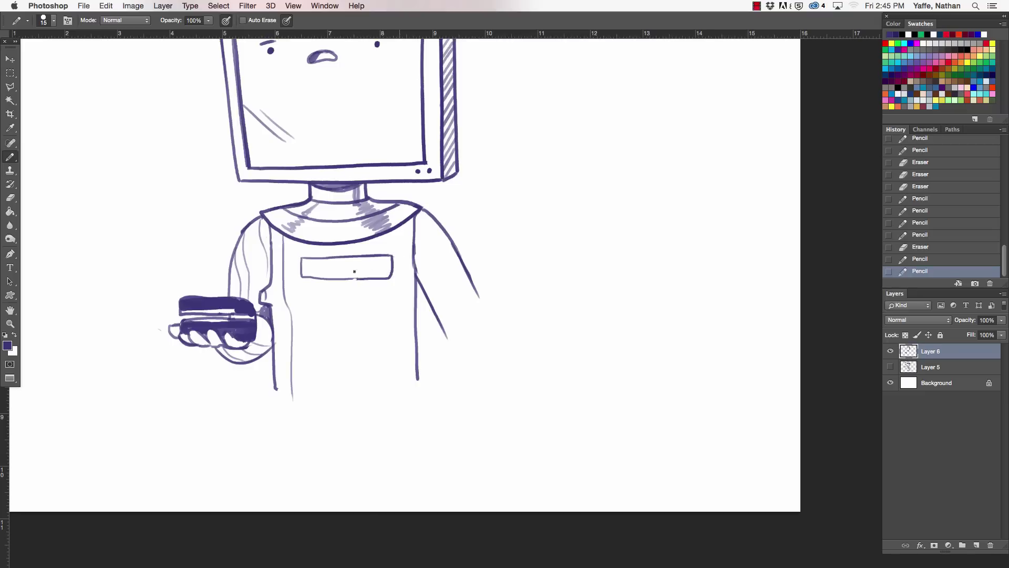
key(e)
mouse_move(308, 278)
mouse_down()
mouse_move(365, 271)
mouse_move(318, 279)
mouse_move(357, 278)
mouse_up()
key(ctrl+z)
key(b)
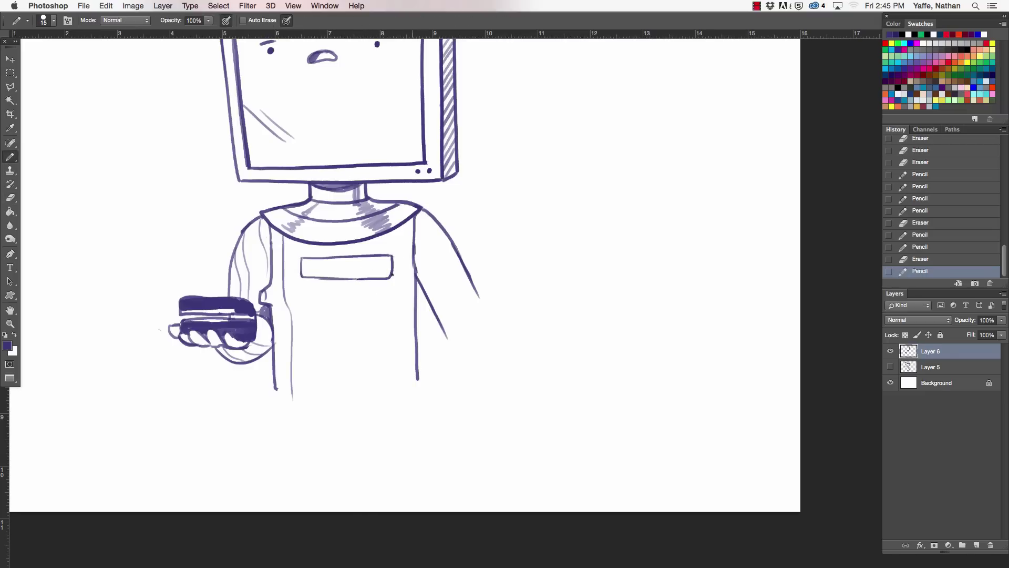
key(e)
mouse_move(303, 256)
mouse_down()
mouse_move(386, 257)
mouse_move(311, 256)
mouse_up()
key(b)
key(e)
drag(389, 257, 314, 261)
Add light sleeve lines along the right arm, then start lassoing the monitor head.
key(b)
drag(415, 251, 463, 335)
drag(436, 300, 449, 330)
mouse_move(470, 290)
mouse_down()
mouse_move(488, 314)
mouse_move(479, 418)
mouse_up()
key(l)
drag(235, 112, 464, 329)
Lasso the monitor head, nudge it slightly left and down, and deselect.
click(470, 322)
click(497, 268)
click(496, 158)
click(405, 91)
click(307, 89)
click(234, 111)
key(v)
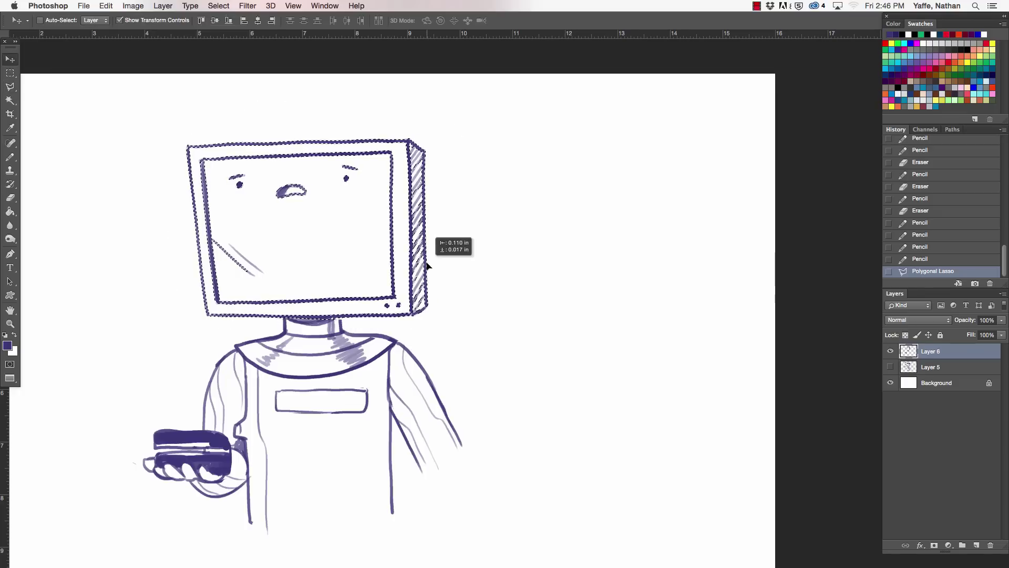
drag(433, 270, 431, 272)
key(ctrl+d)
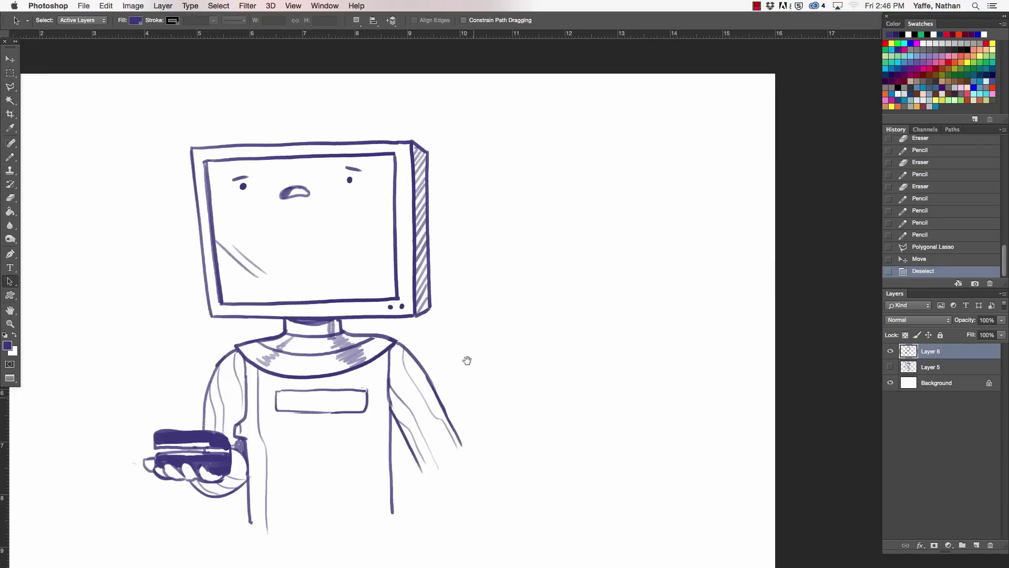
scroll(464, 344, down, 3)
Pencil a curved hand at the sleeve end and close it into a round wrist joint.
key(b)
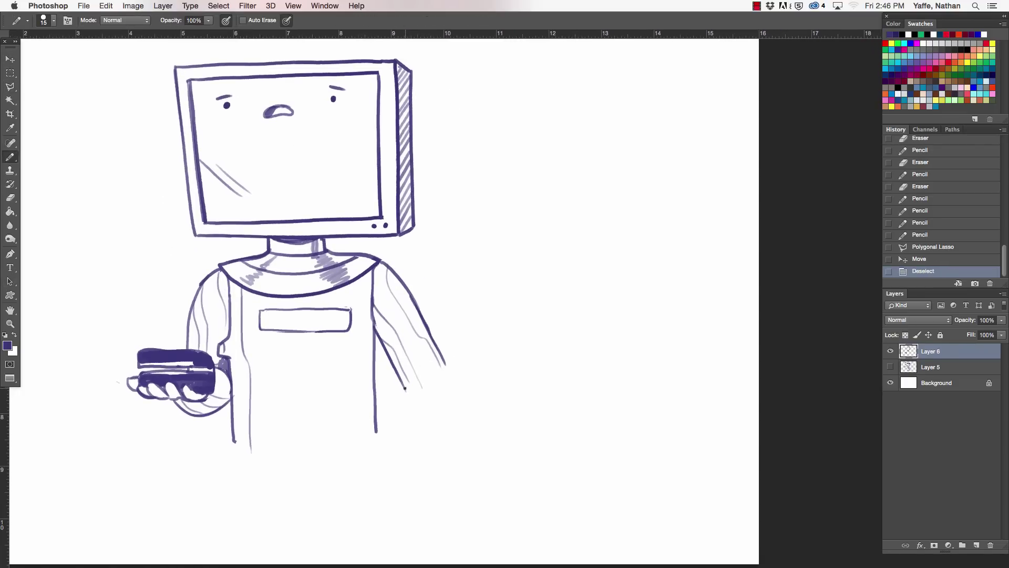
mouse_move(404, 382)
mouse_down()
mouse_move(407, 391)
mouse_move(448, 368)
mouse_move(423, 396)
mouse_move(419, 388)
mouse_up()
key(e)
key(b)
drag(419, 387, 401, 460)
key(super+z)
key(super+z)
mouse_move(455, 391)
mouse_down()
mouse_move(424, 379)
mouse_move(442, 370)
mouse_move(451, 399)
mouse_up()
Draw the forearm's right edge and the lower hand outline, erasing stray marks.
key(e)
key(b)
click(442, 401)
drag(424, 478, 454, 408)
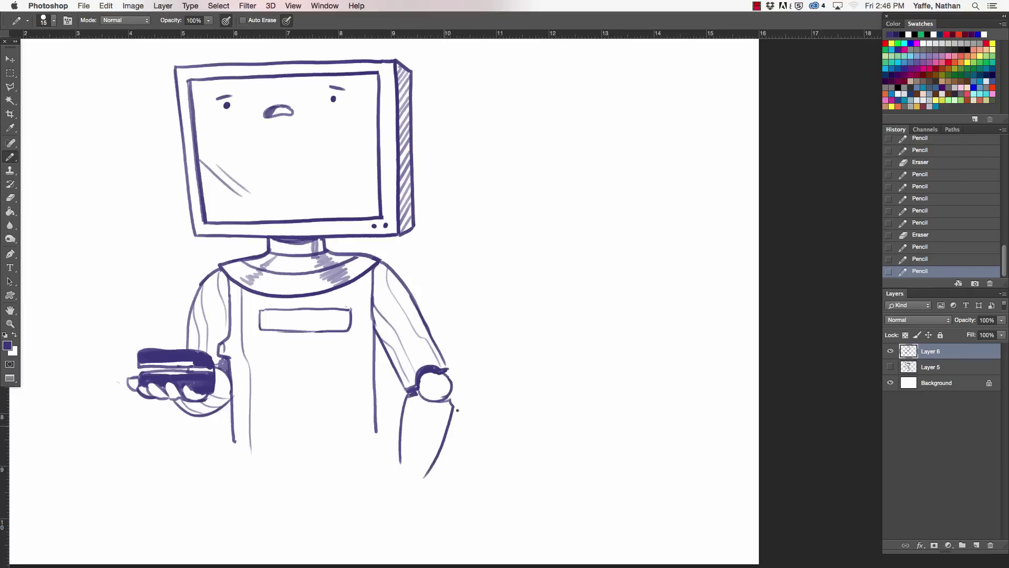
drag(396, 477, 377, 474)
click(382, 482)
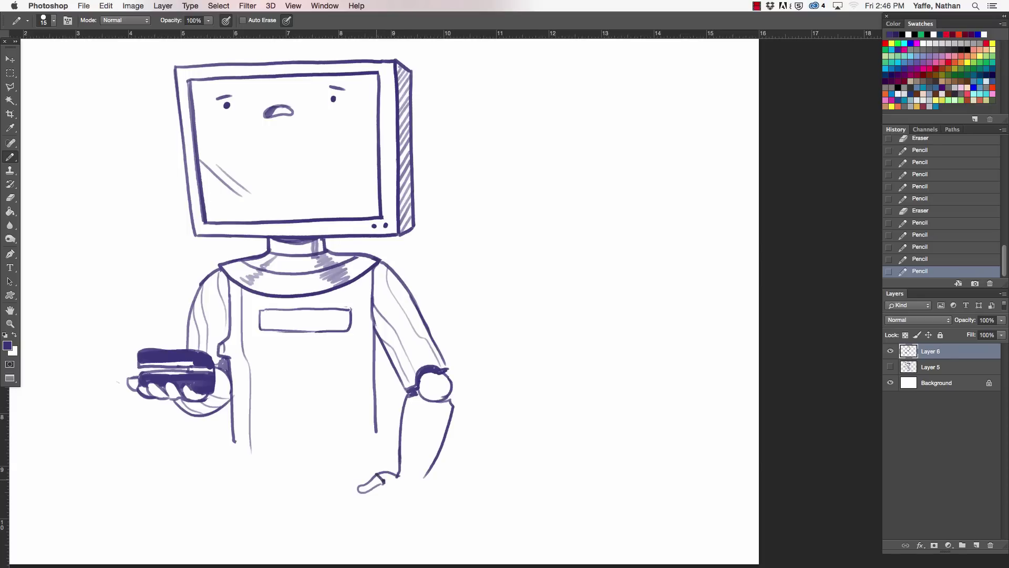
click(383, 482)
key(e)
click(387, 477)
key(b)
mouse_move(379, 512)
mouse_down()
mouse_move(429, 467)
mouse_move(403, 473)
mouse_up()
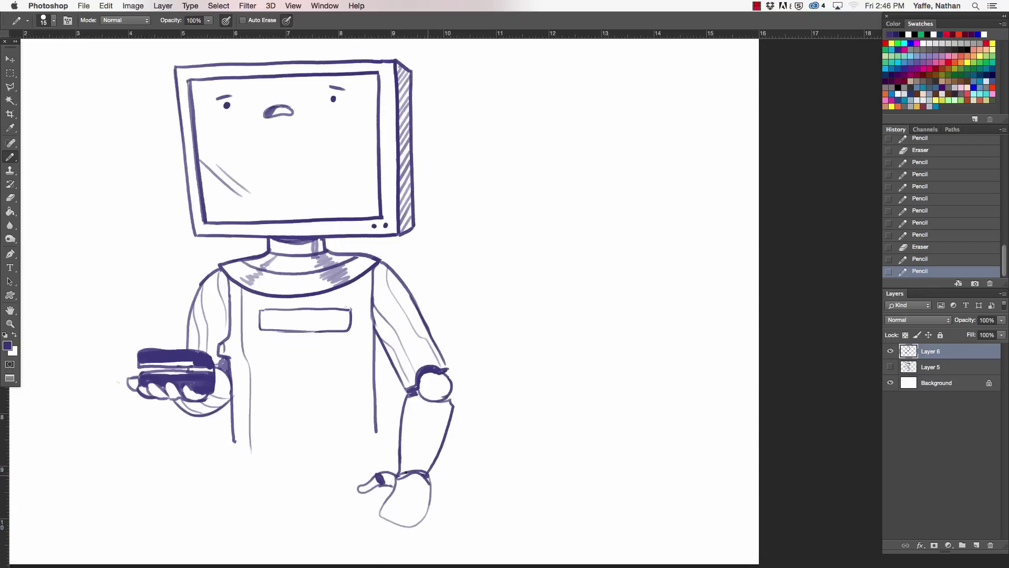
scroll(501, 400, down, 3)
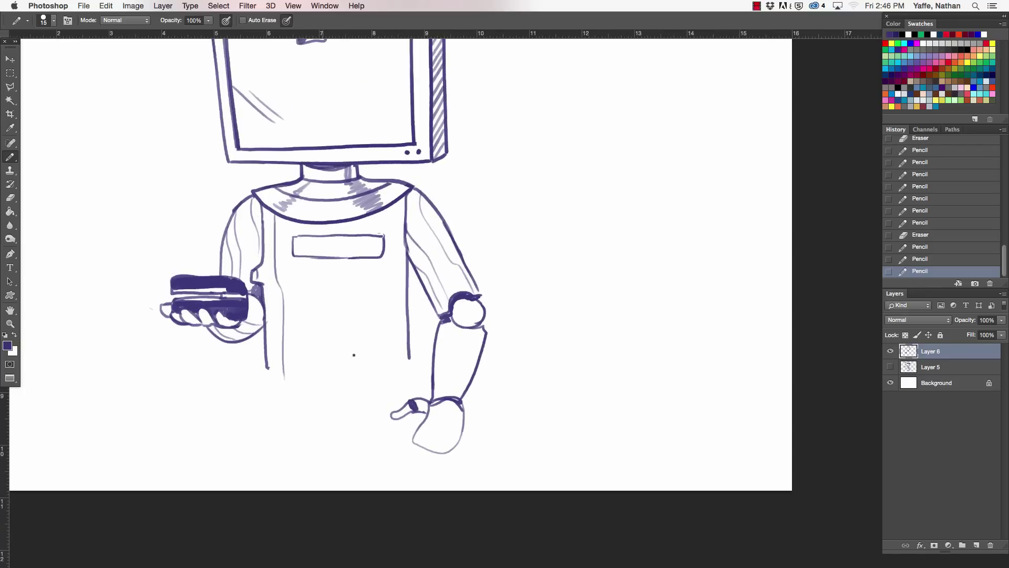
Draw a straight rod below the body and redraw its curve with a thicker line.
key(ctrl+z)
click(234, 379)
mouse_move(239, 381)
mouse_down()
mouse_move(290, 407)
mouse_move(336, 382)
mouse_up()
key(e)
key(b)
key(ctrl+z)
mouse_move(286, 407)
mouse_down()
mouse_move(291, 438)
mouse_move(319, 387)
mouse_move(309, 394)
mouse_move(325, 385)
mouse_up()
drag(320, 386, 339, 387)
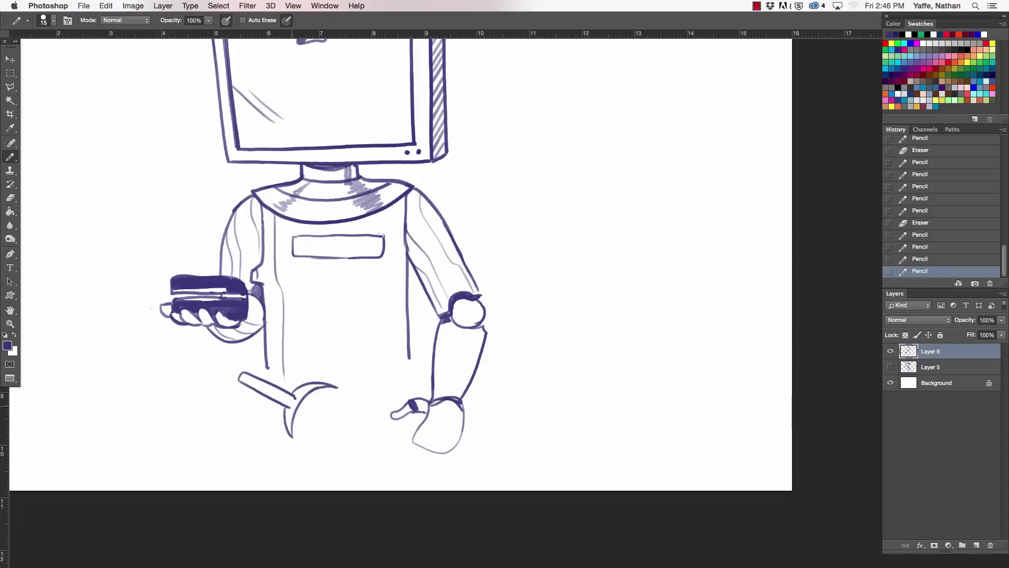
Shape the round joint with bottom and top arcs, undoing unwanted strokes.
key(e)
click(305, 428)
key(b)
drag(293, 418, 345, 386)
key(ctrl+z)
drag(290, 426, 338, 435)
drag(334, 385, 341, 435)
key(ctrl+z)
key(e)
key(b)
click(370, 360)
mouse_move(339, 390)
mouse_down()
mouse_move(302, 383)
mouse_move(340, 396)
mouse_move(339, 433)
mouse_move(412, 383)
mouse_up()
key(ctrl+z)
key(ctrl+z)
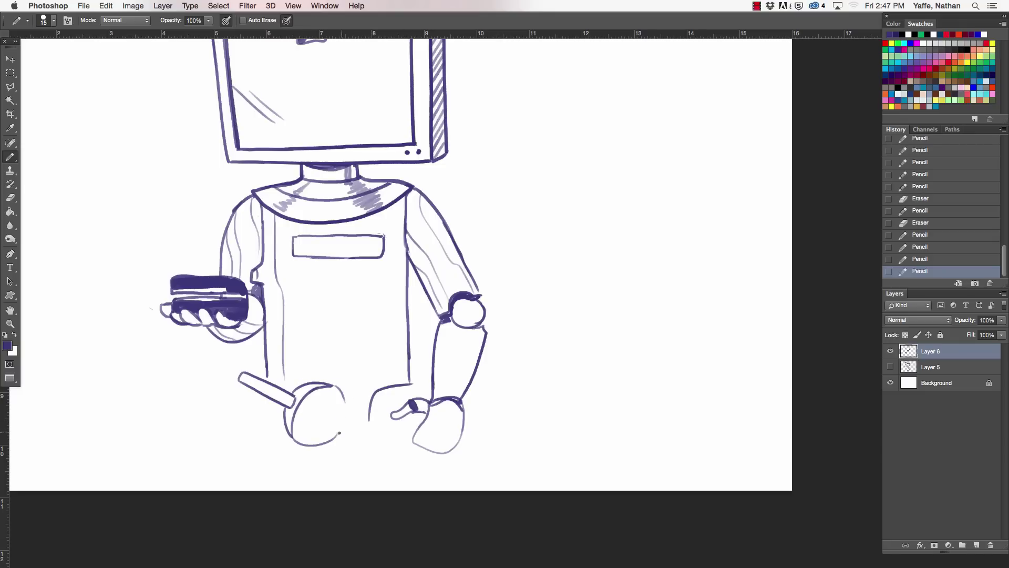
Erase the left foot rod, then draw the oval rod tip and the cylinder's sides and bottom.
key(e)
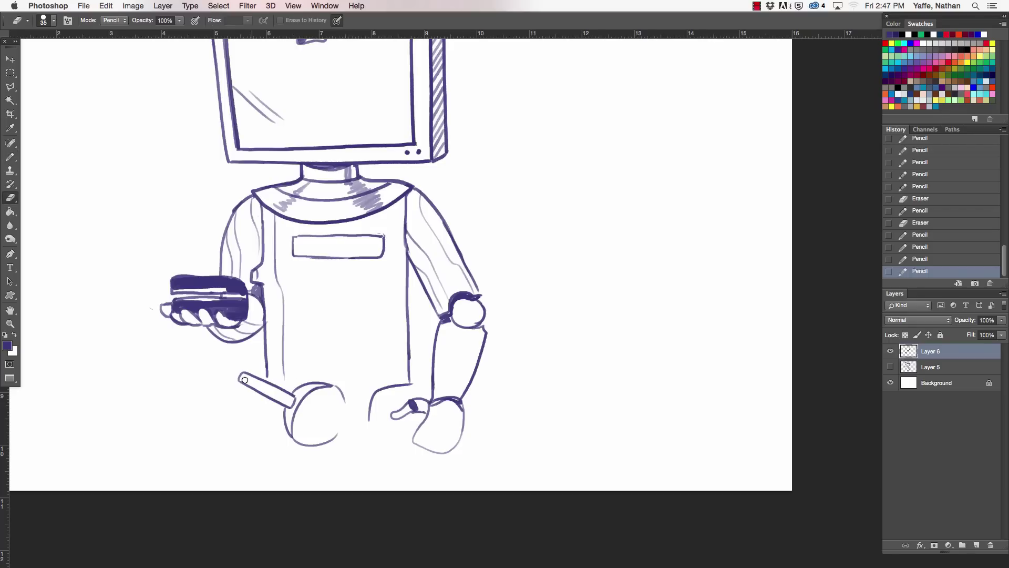
mouse_move(246, 379)
mouse_down()
mouse_move(288, 399)
mouse_move(300, 438)
mouse_move(320, 390)
mouse_move(241, 378)
mouse_move(308, 390)
mouse_up()
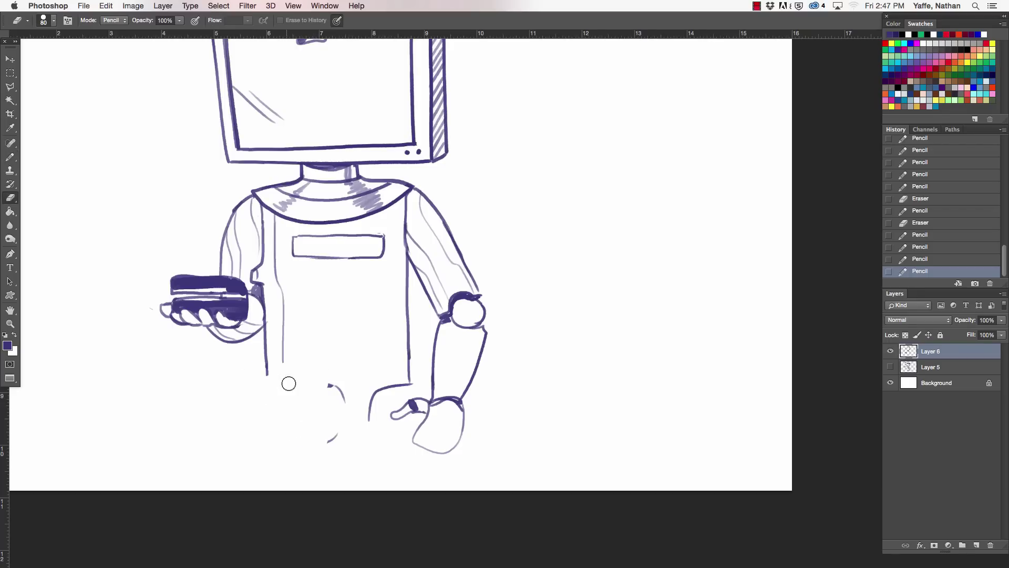
key(b)
mouse_move(292, 356)
mouse_down()
mouse_move(319, 408)
mouse_move(325, 396)
mouse_move(315, 410)
mouse_move(332, 407)
mouse_move(329, 443)
mouse_up()
key(e)
key(b)
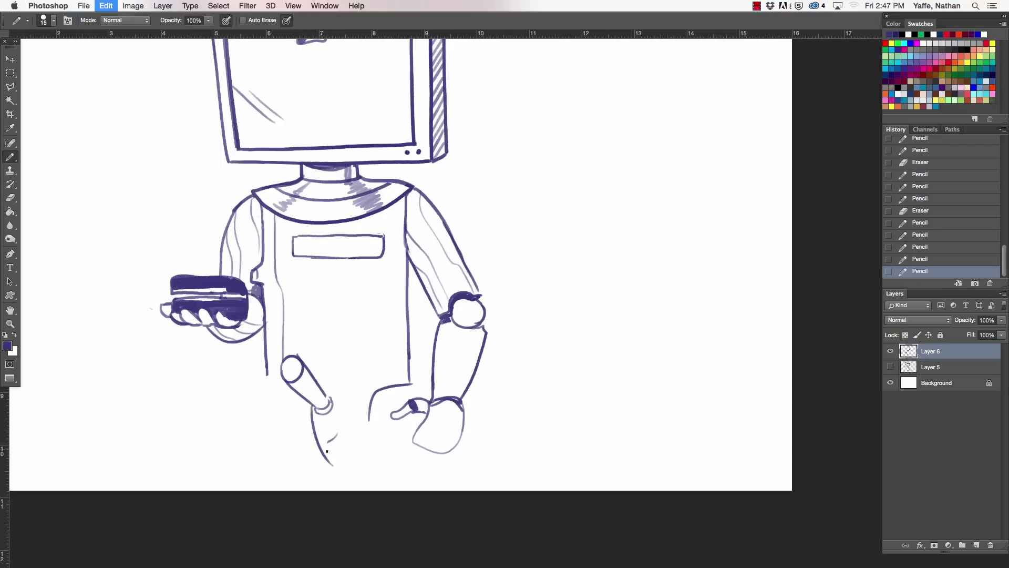
key(e)
mouse_move(313, 407)
mouse_down()
mouse_move(318, 449)
mouse_move(344, 446)
mouse_move(349, 385)
mouse_move(347, 449)
mouse_up()
key(b)
key(e)
key(b)
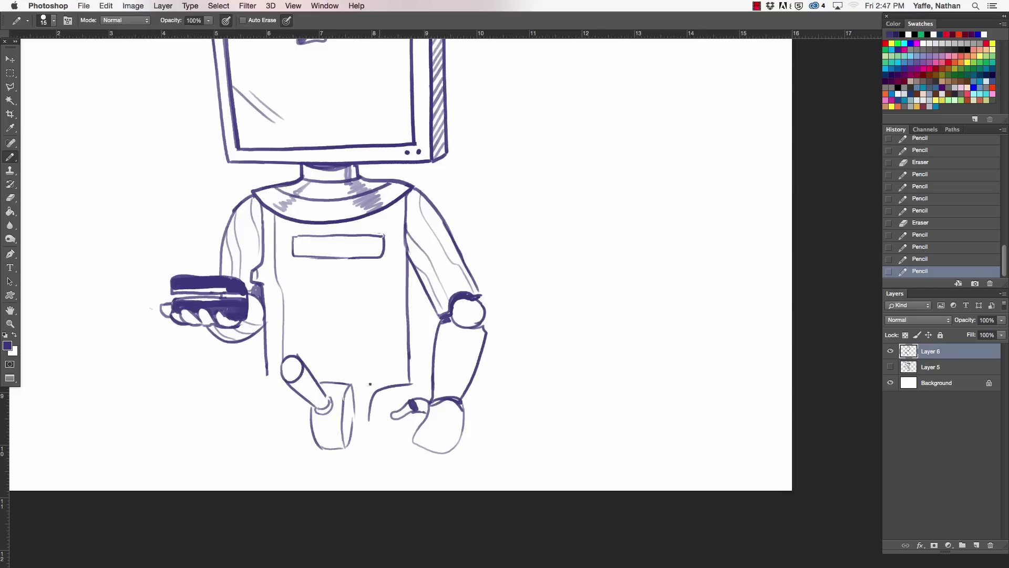
Erase the short line between the legs and the tab left of the cylinder.
drag(304, 422, 300, 412)
key(e)
drag(372, 400, 406, 386)
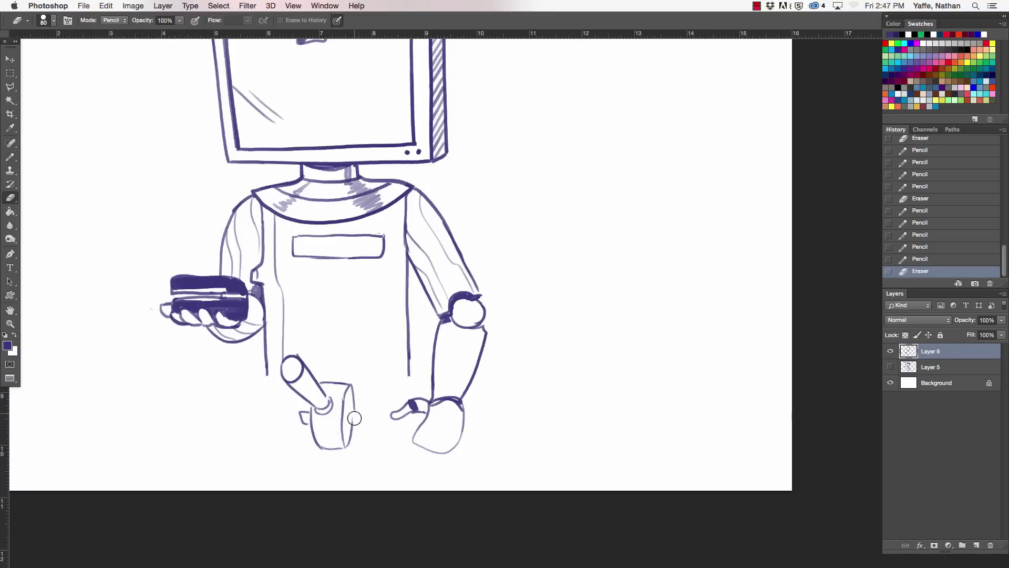
drag(301, 411, 304, 426)
key(b)
mouse_move(269, 371)
mouse_down()
mouse_move(308, 441)
mouse_move(378, 437)
mouse_move(416, 380)
mouse_up()
key(ctrl+z)
Darken the cup's right edge and extend the body's right line down to the cup.
key(e)
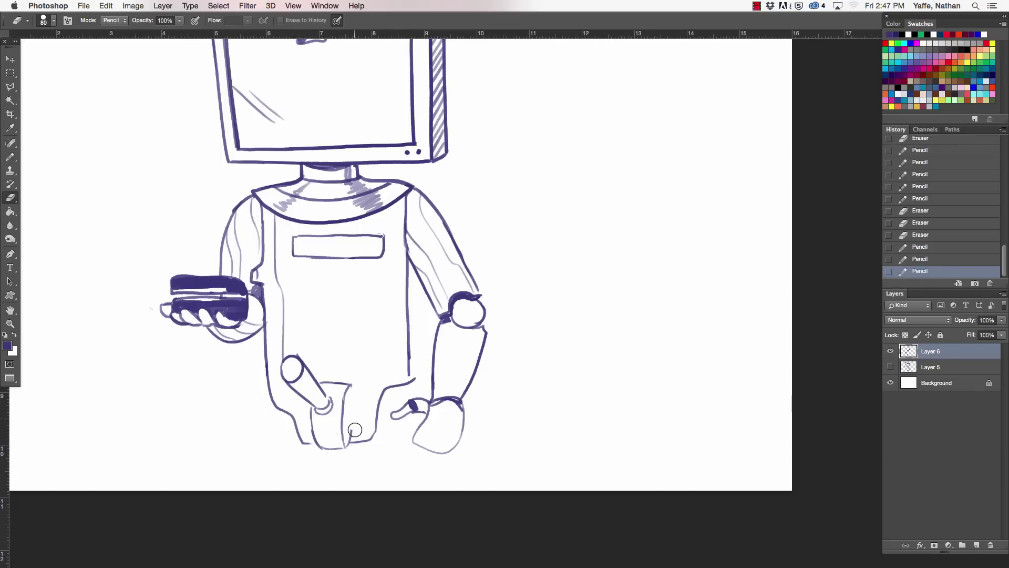
drag(354, 385, 347, 446)
key(b)
drag(348, 391, 351, 442)
key(e)
drag(409, 386, 397, 307)
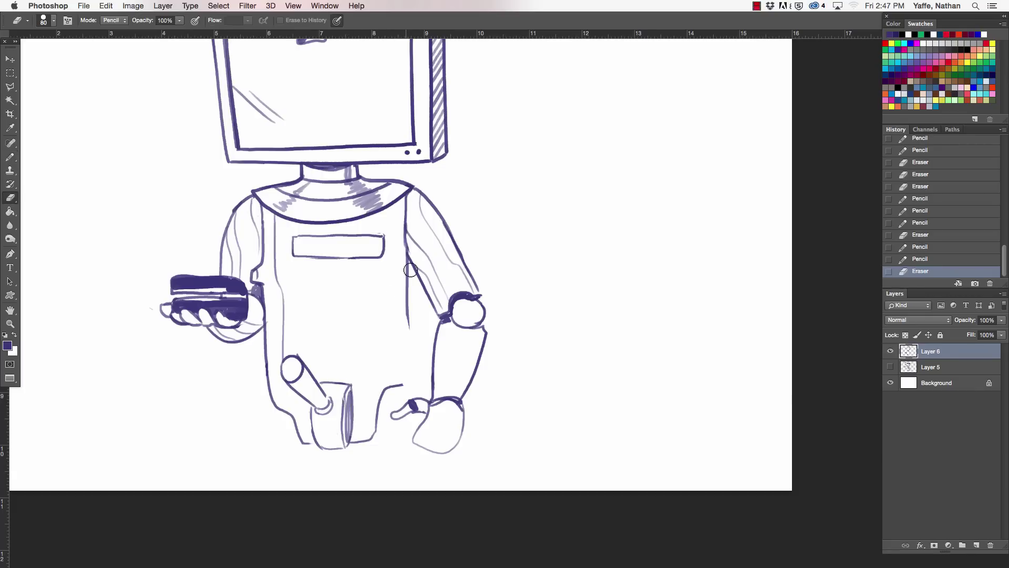
key(b)
drag(408, 273, 409, 386)
key(e)
key(e)
mouse_move(353, 439)
mouse_down()
mouse_move(376, 427)
mouse_move(350, 430)
mouse_move(272, 391)
mouse_move(307, 431)
mouse_move(305, 452)
mouse_move(313, 450)
mouse_up()
key(b)
Redraw the hand line near the cup and darken the cup's left edge.
key(e)
key(b)
key(e)
key(b)
key(e)
key(b)
mouse_move(381, 402)
mouse_down()
mouse_move(382, 413)
mouse_move(393, 404)
mouse_move(382, 404)
mouse_up()
key(e)
key(b)
drag(312, 412, 318, 448)
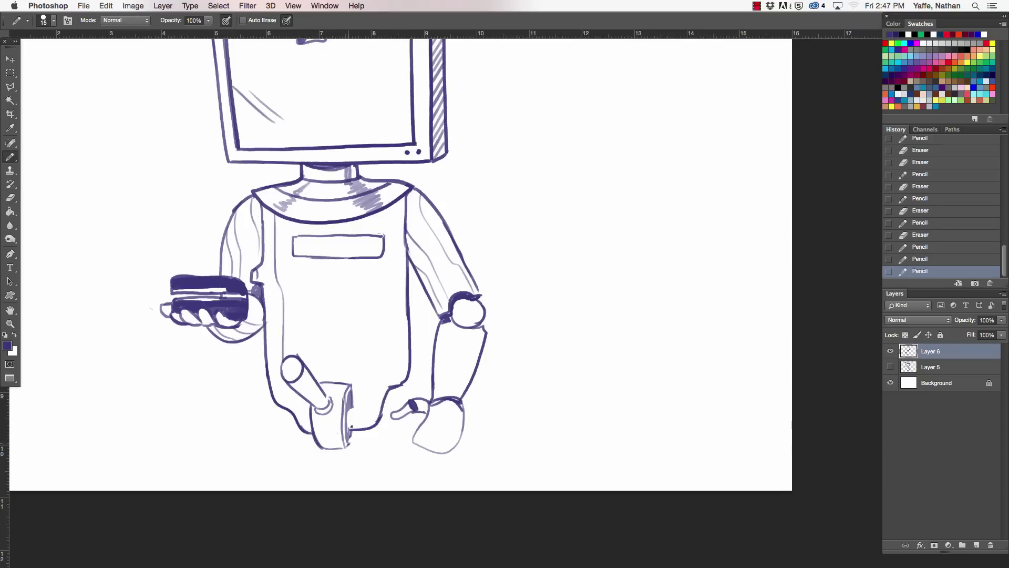
Try out a rounded peg to the right of the cup, undoing the attempts.
mouse_move(363, 408)
mouse_down()
mouse_move(371, 416)
mouse_move(351, 427)
mouse_move(360, 407)
mouse_up()
key(ctrl+z)
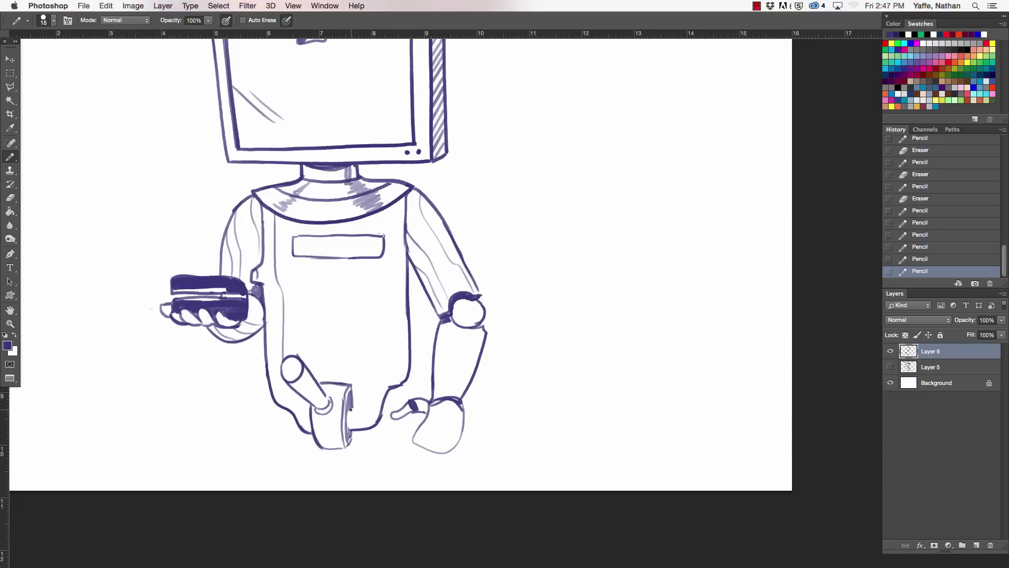
key(ctrl+z)
drag(353, 407, 382, 408)
key(ctrl+z)
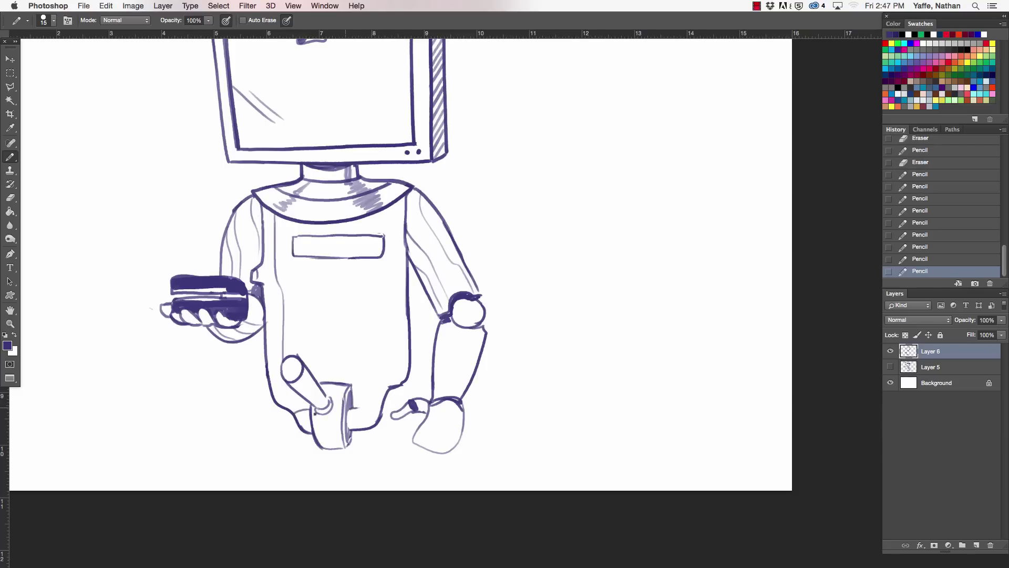
key(ctrl+z)
mouse_move(355, 409)
mouse_down()
mouse_move(354, 422)
mouse_move(310, 408)
mouse_up()
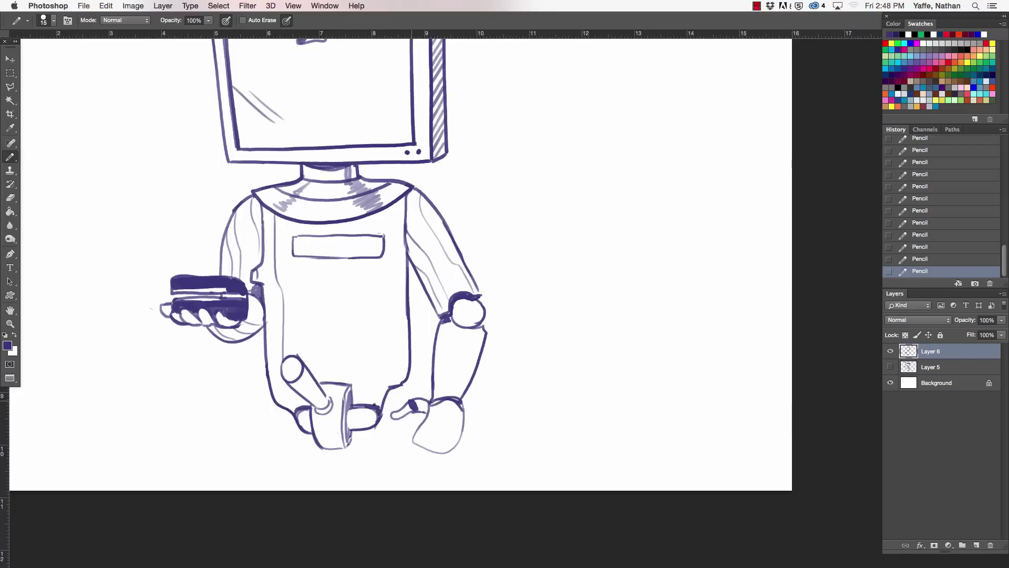
key(ctrl+z)
Erase the lower right hand and draw an open finger on it.
key(e)
mouse_move(425, 442)
mouse_down()
mouse_move(453, 448)
mouse_move(464, 430)
mouse_move(410, 450)
mouse_move(426, 429)
mouse_move(430, 462)
mouse_up()
key(b)
key(ctrl+z)
key(ctrl+z)
drag(460, 433, 446, 455)
key(e)
key(b)
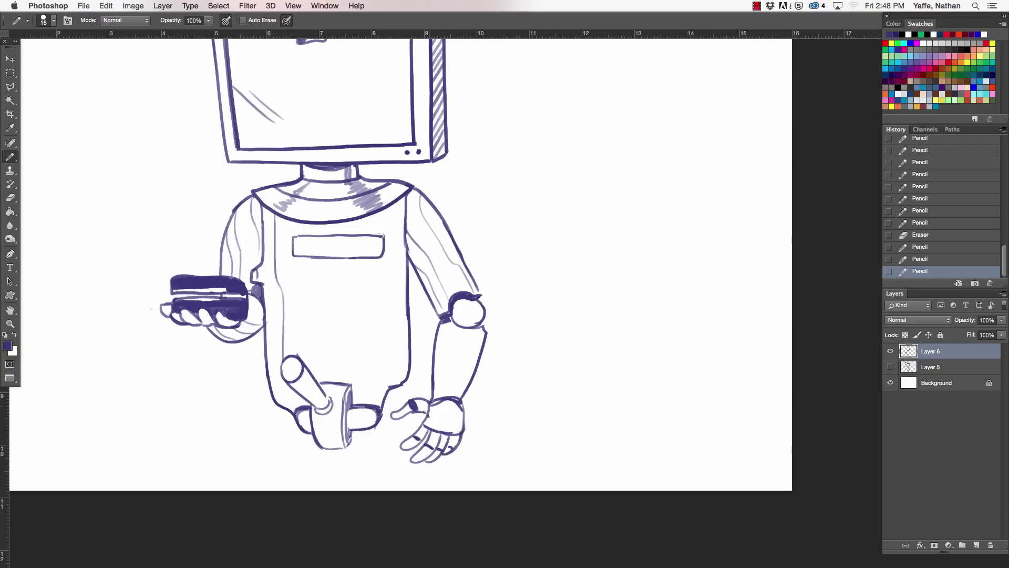
key(e)
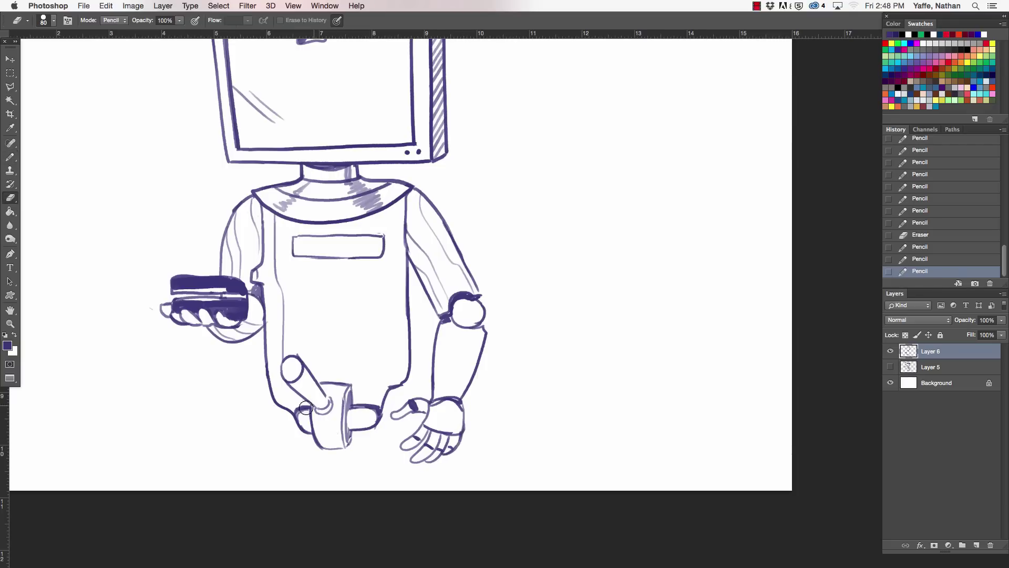
Erase the old cylinder's base lines and stray arm and hand marks.
drag(462, 238, 463, 308)
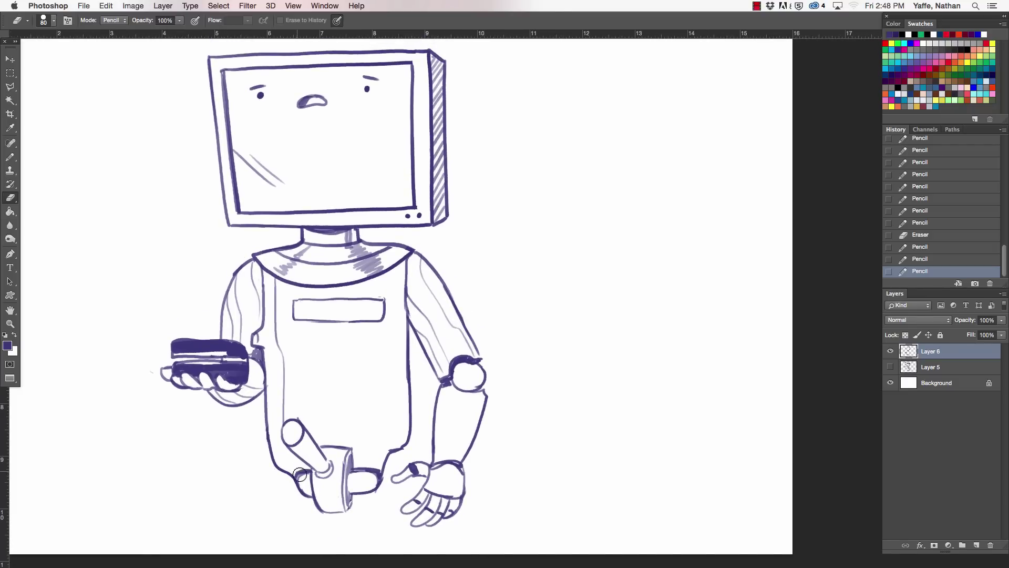
mouse_move(299, 474)
mouse_down()
mouse_move(356, 459)
mouse_move(353, 476)
mouse_move(382, 459)
mouse_up()
key(b)
key(e)
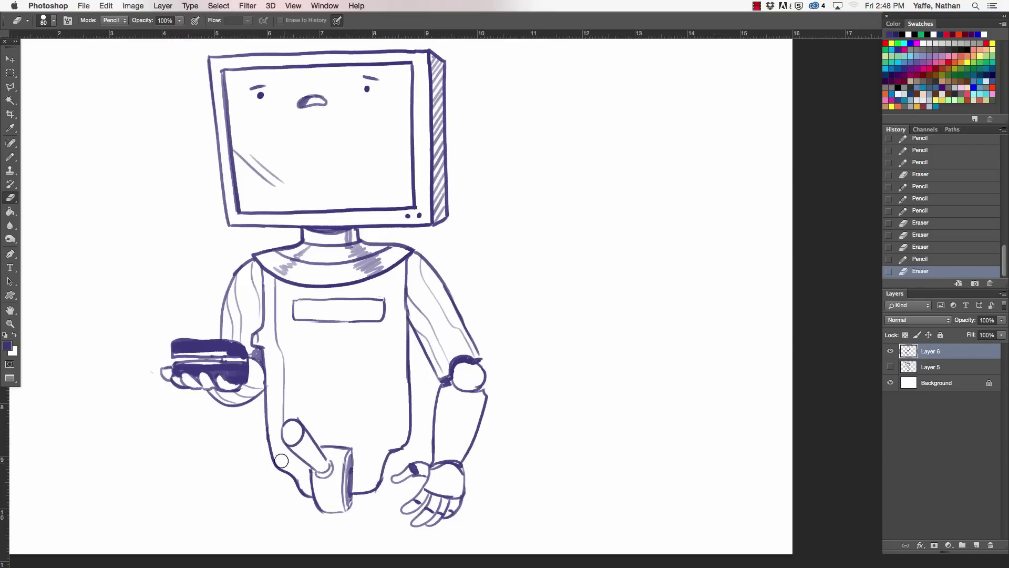
drag(281, 461, 300, 484)
drag(359, 491, 371, 492)
Draw a boxy block around the rod, moving its right edge slightly left.
key(b)
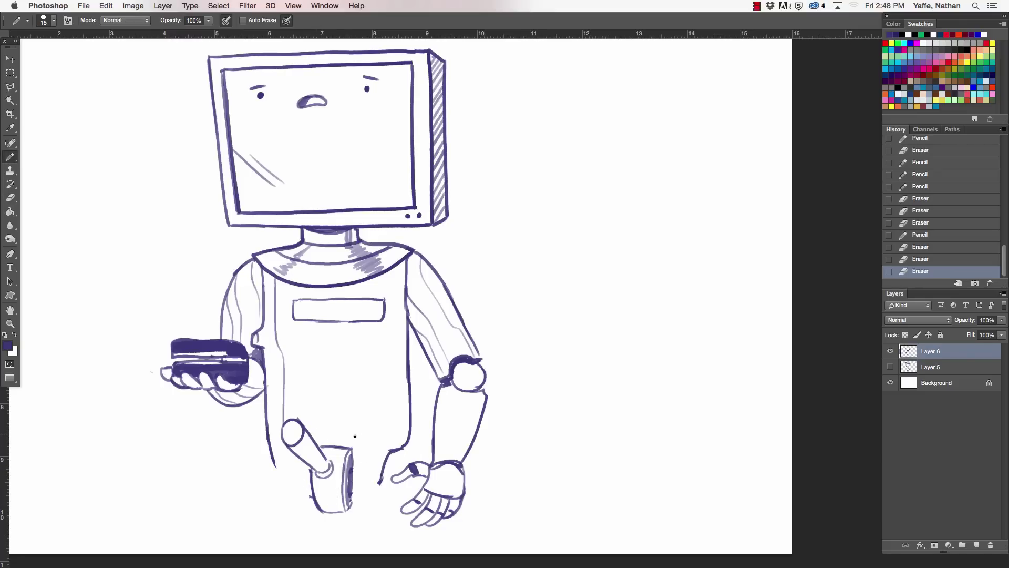
mouse_move(312, 435)
mouse_down()
mouse_move(367, 435)
mouse_move(366, 503)
mouse_up()
mouse_move(300, 457)
mouse_down()
mouse_move(300, 520)
mouse_move(367, 520)
mouse_up()
key(e)
key(b)
key(e)
mouse_move(368, 439)
mouse_down()
mouse_move(368, 521)
mouse_move(346, 510)
mouse_up()
key(b)
Tidy the block's bottom edge, darken its inner slot, and clear stray marks.
key(e)
drag(315, 478, 327, 507)
key(b)
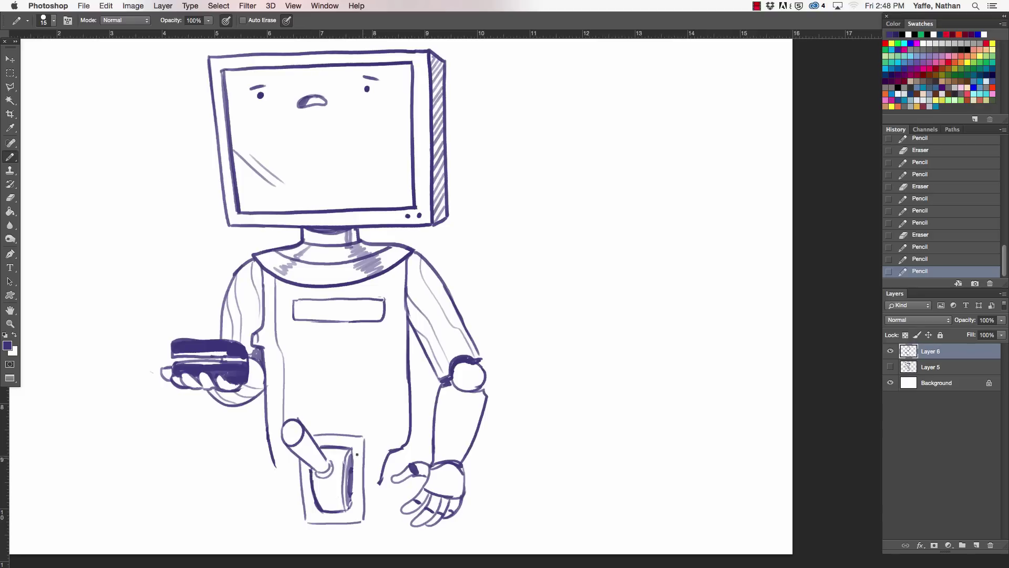
drag(355, 453, 352, 508)
key(e)
drag(386, 461, 369, 453)
key(super+minus)
Loop a freehand lasso selection around the whole robot.
drag(505, 451, 409, 475)
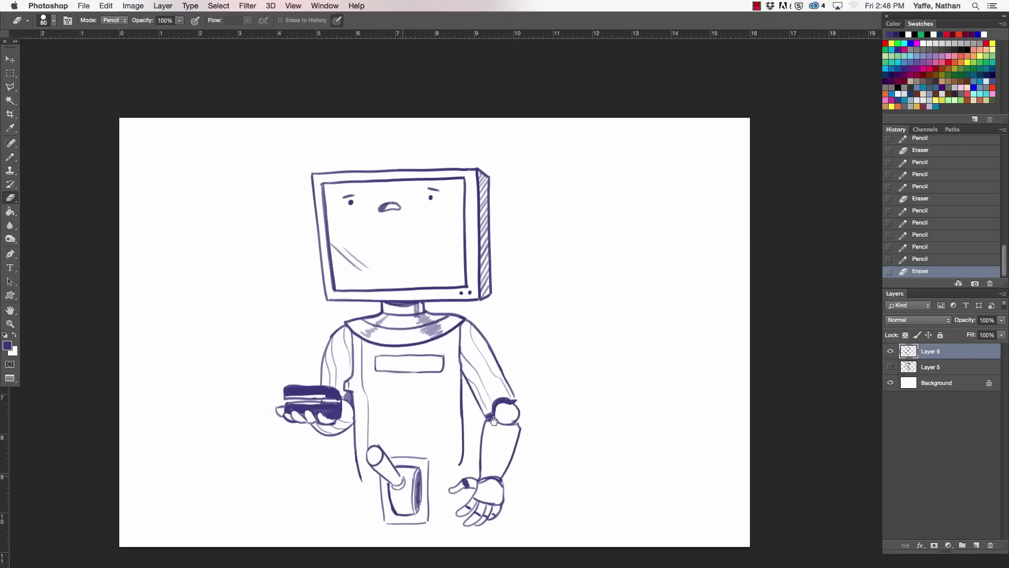
key(l)
click(341, 140)
click(236, 208)
click(363, 538)
key(Escape)
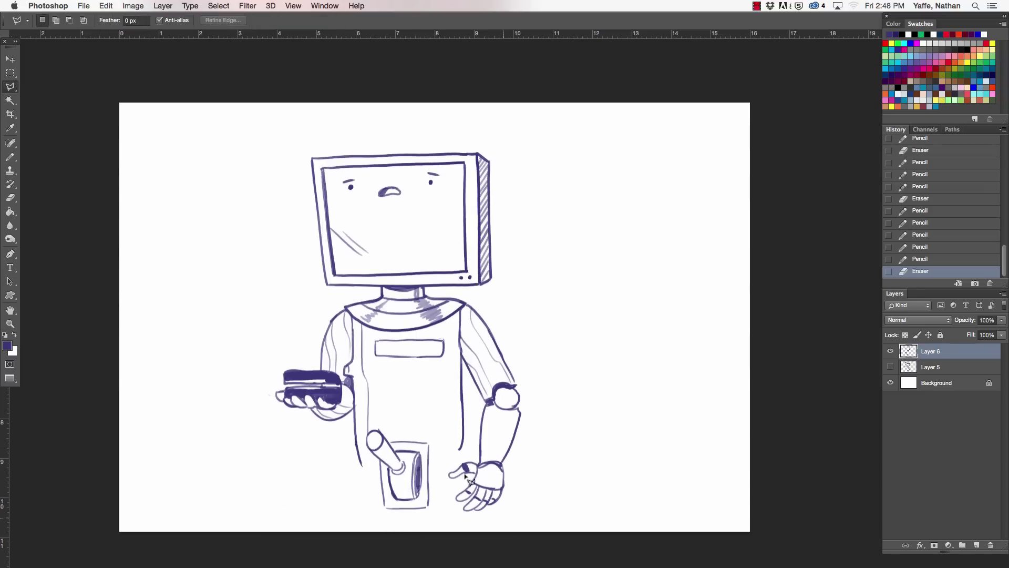
click(10, 87)
click(48, 86)
mouse_move(298, 124)
mouse_down()
mouse_move(338, 527)
mouse_move(423, 102)
mouse_move(299, 124)
mouse_up()
Shrink the selected robot, move it right and up, and deselect.
key(ctrl+t)
mouse_move(619, 531)
mouse_down()
mouse_move(559, 419)
mouse_move(527, 417)
mouse_up()
key(Return)
key(v)
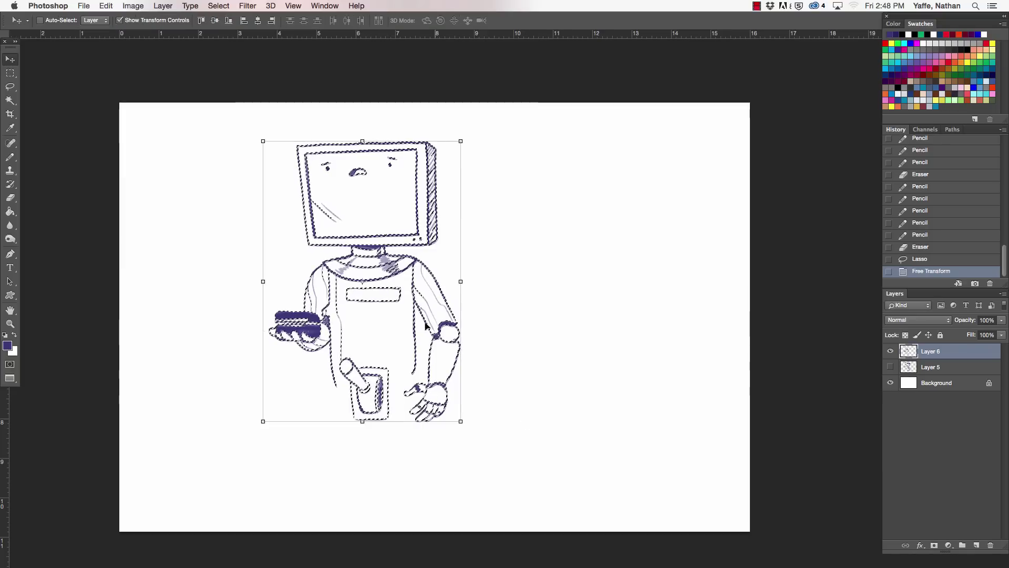
mouse_move(428, 324)
mouse_down()
mouse_move(506, 304)
mouse_move(500, 307)
mouse_up()
key(ctrl+d)
Zoom in and lasso the hand holding the dark device.
key(z)
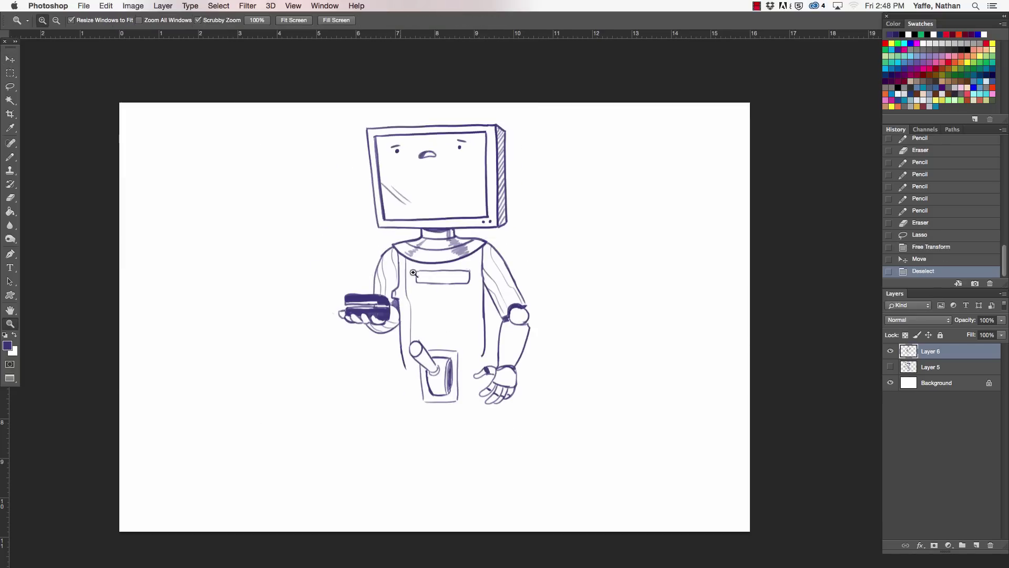
click(435, 207)
key(l)
drag(334, 269, 391, 363)
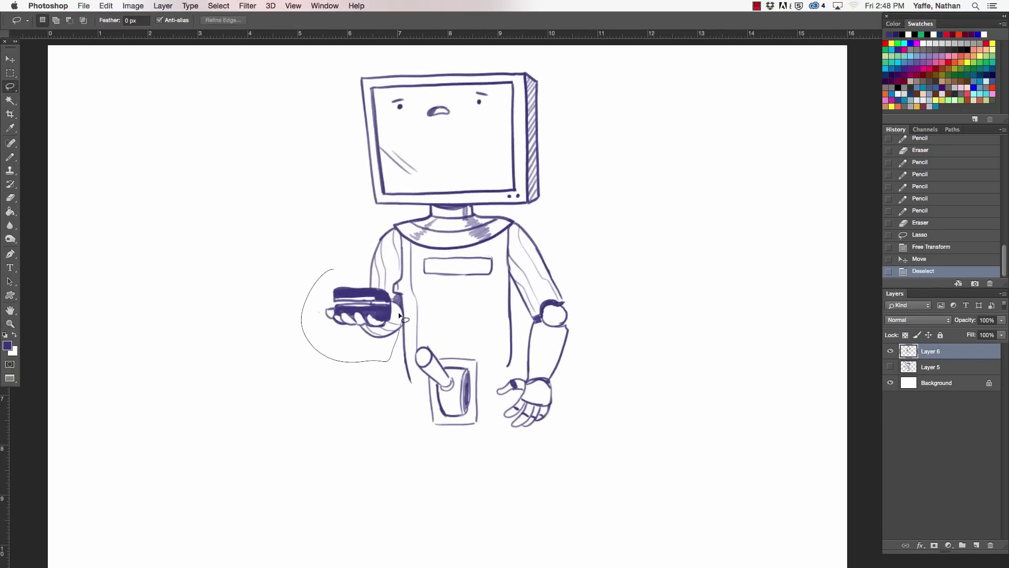
drag(388, 290, 354, 274)
Scale the hand up from its corner, nudge it into place, and deselect.
key(ctrl+t)
drag(301, 363, 274, 389)
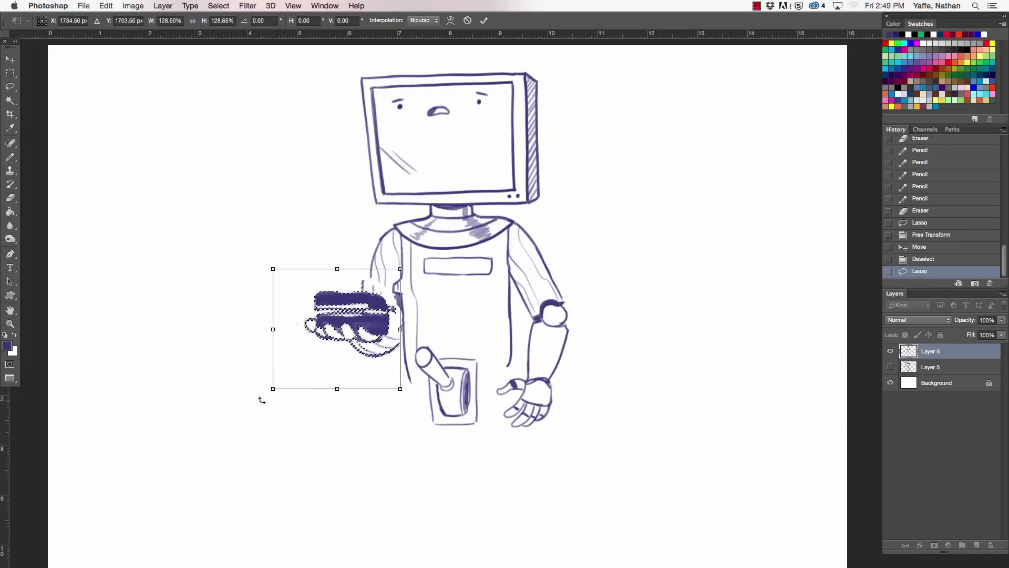
key(Return)
key(v)
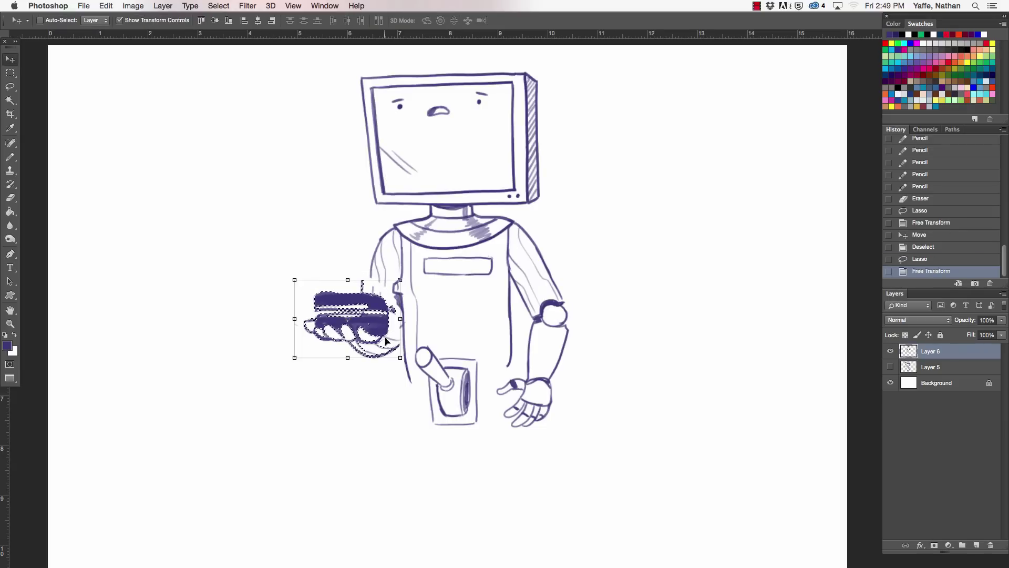
drag(380, 344, 383, 345)
key(ctrl+d)
Erase a stray bit near the hand and draw lines along the left arm.
key(e)
scroll(350, 283, up, 2)
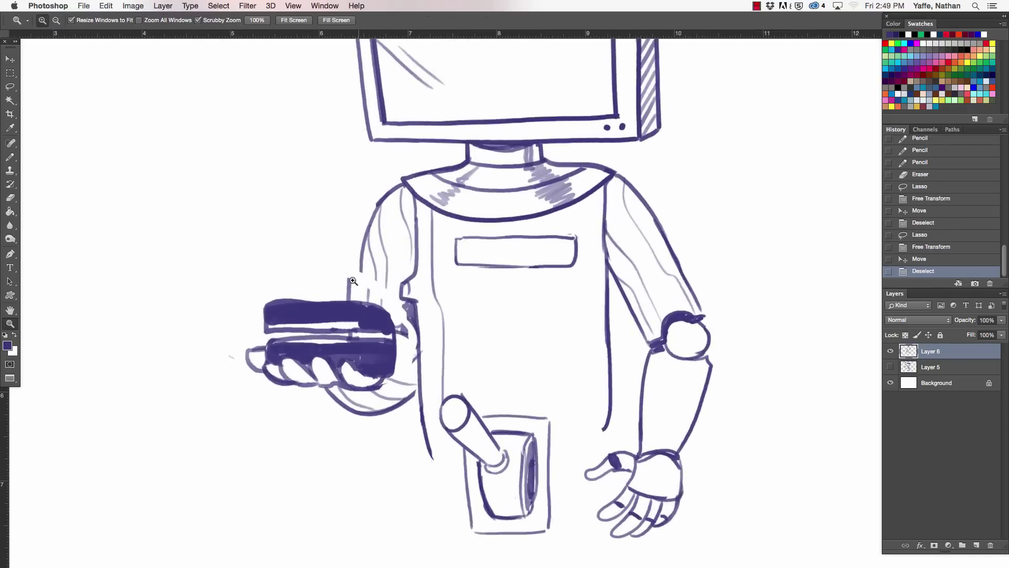
drag(350, 282, 376, 270)
key(b)
key(e)
key(b)
key(e)
key(b)
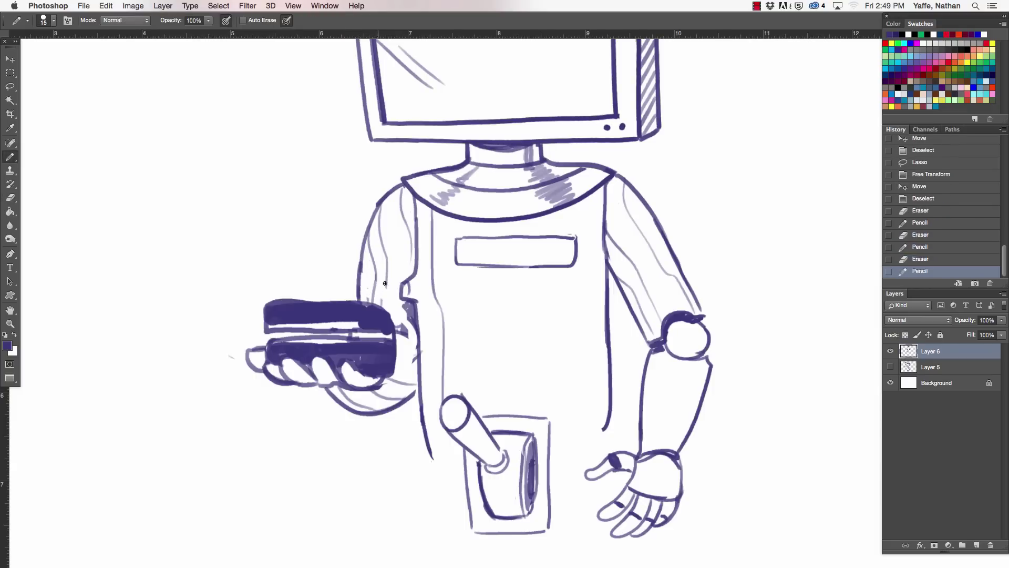
drag(384, 282, 387, 292)
mouse_move(406, 348)
mouse_down()
mouse_move(411, 311)
mouse_move(404, 327)
mouse_up()
Redraw the wrist line and touch up its overlap.
key(e)
key(b)
key(e)
key(b)
drag(416, 377, 417, 394)
key(e)
drag(415, 339, 414, 378)
key(b)
scroll(545, 289, down, 5)
scroll(545, 289, right, 3)
Lasso the lever box and move it higher on the body.
key(a)
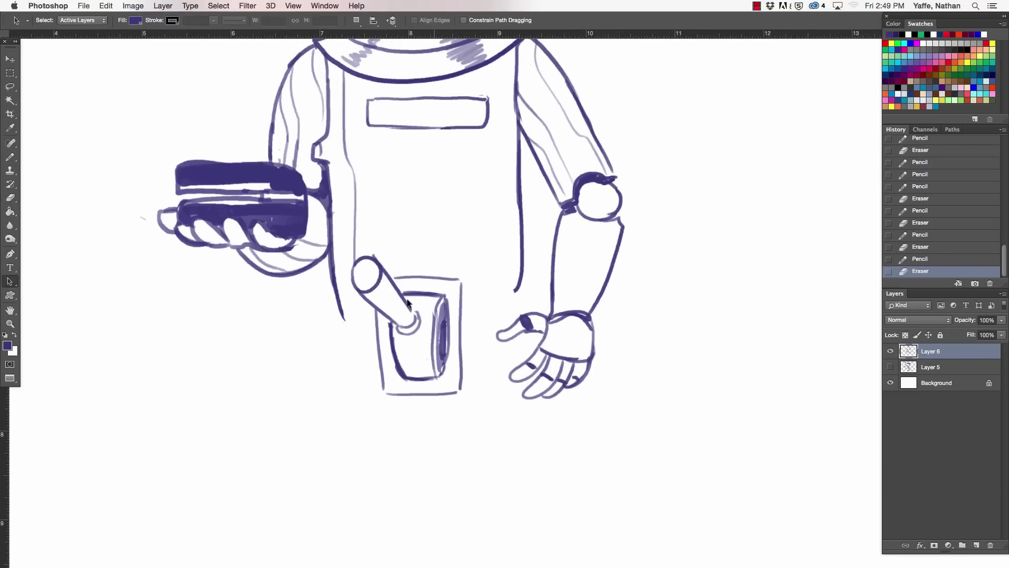
key(l)
drag(383, 246, 379, 246)
key(a)
key(v)
drag(454, 297, 456, 239)
key(ctrl+d)
Erase stray torso sketch lines, then ink the torso sides and box outline.
key(e)
mouse_move(352, 238)
mouse_down()
mouse_move(337, 62)
mouse_move(339, 276)
mouse_up()
key(b)
drag(394, 128, 406, 220)
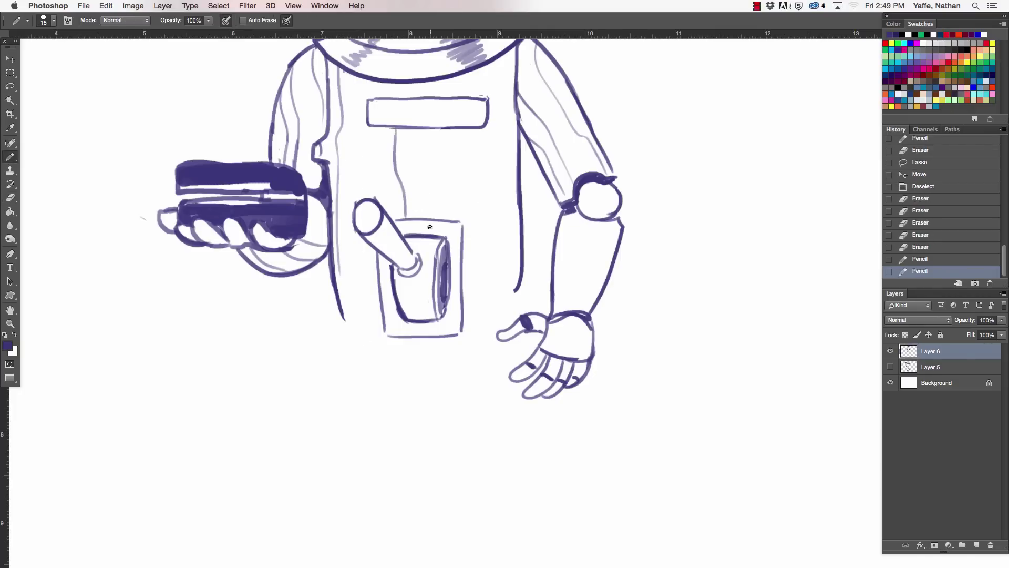
drag(353, 240, 363, 324)
drag(485, 322, 502, 173)
mouse_move(383, 303)
mouse_down()
mouse_move(434, 340)
mouse_move(398, 219)
mouse_up()
scroll(473, 392, up, 5)
Darken the handle knob, draw the body's bottom edge, and add a rounded base with an inner curve.
drag(460, 358, 444, 238)
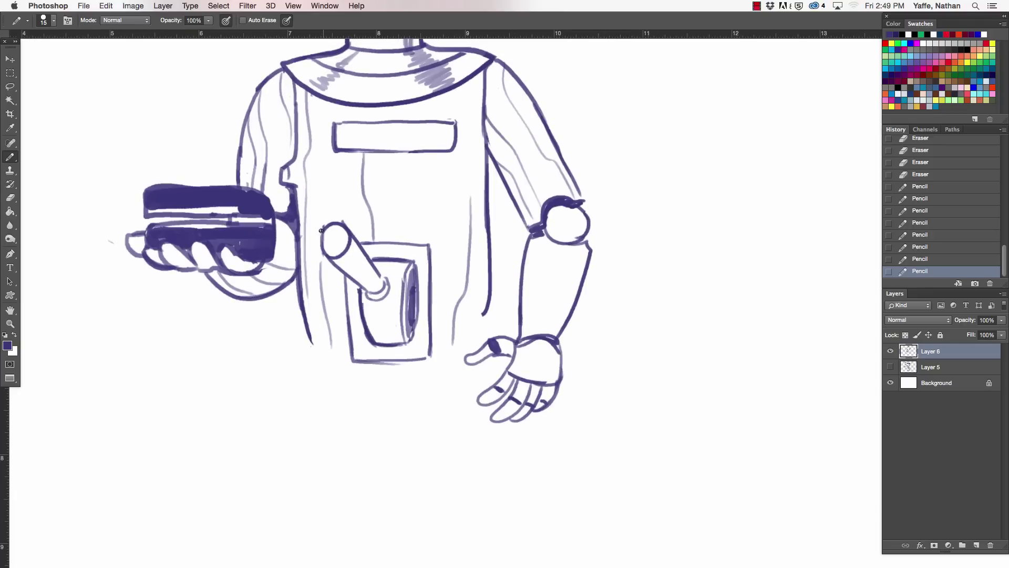
drag(334, 256, 326, 227)
scroll(391, 426, up, 10)
drag(392, 426, 442, 278)
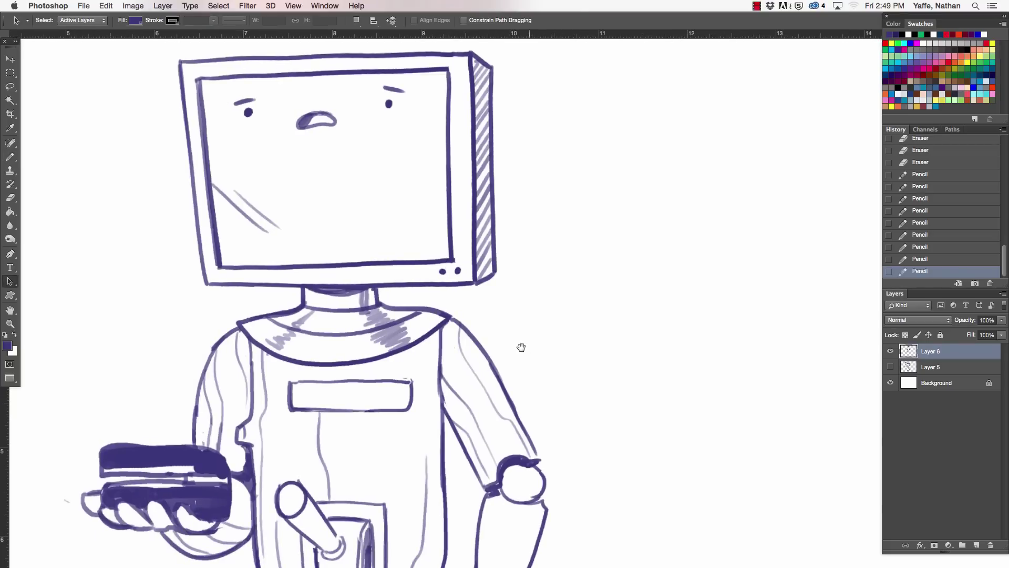
drag(518, 329, 528, 68)
drag(269, 322, 408, 348)
drag(436, 305, 446, 279)
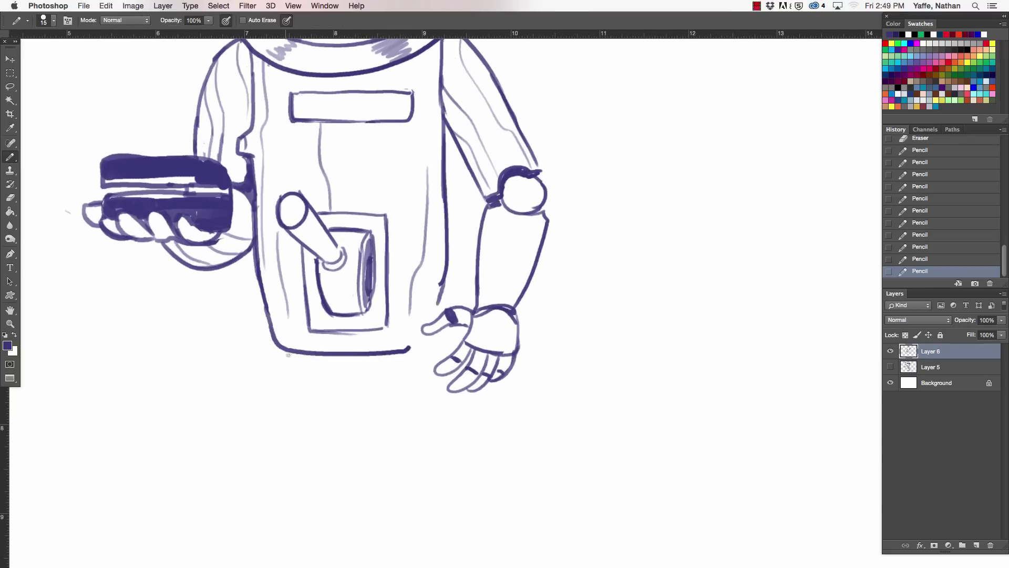
drag(294, 350, 408, 347)
mouse_move(326, 365)
mouse_down()
mouse_move(370, 372)
mouse_move(344, 381)
mouse_move(324, 373)
mouse_move(361, 364)
mouse_move(339, 382)
mouse_up()
Trim the base's right stroke and torso segment, then redraw the torso line darker above the base.
key(e)
drag(409, 347, 402, 351)
drag(446, 272, 435, 311)
key(b)
key(e)
key(b)
drag(404, 351, 426, 344)
drag(446, 283, 434, 329)
scroll(354, 347, up, 3)
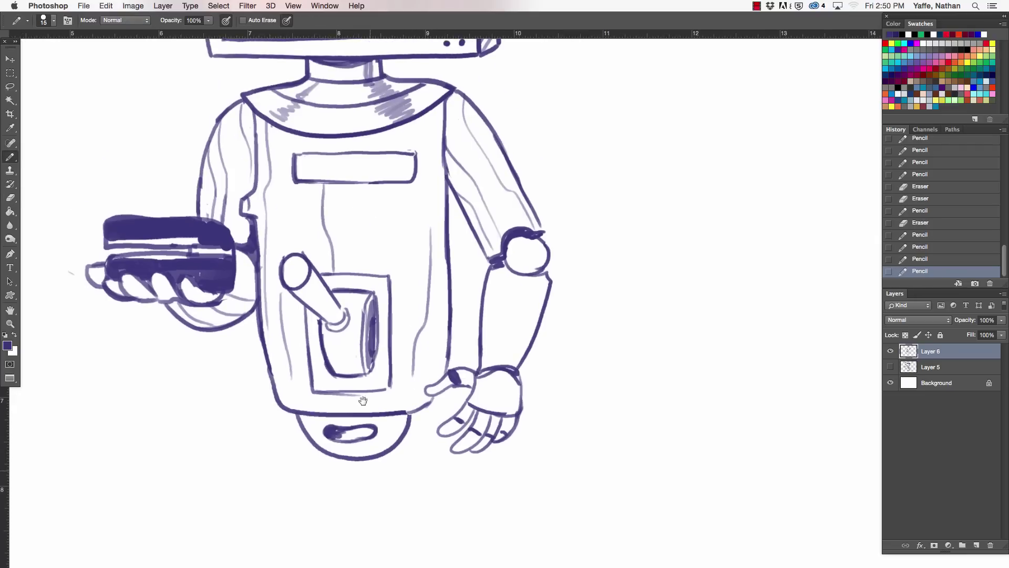
key(a)
key(b)
Lower Pencil opacity to 25% and shade the lever handle and slot light grey.
click(209, 20)
drag(210, 31, 173, 32)
mouse_move(295, 273)
mouse_down()
mouse_move(340, 320)
mouse_move(372, 384)
mouse_up()
mouse_move(310, 428)
mouse_down()
mouse_move(394, 429)
mouse_move(344, 448)
mouse_move(401, 418)
mouse_move(362, 438)
mouse_up()
key(e)
key(b)
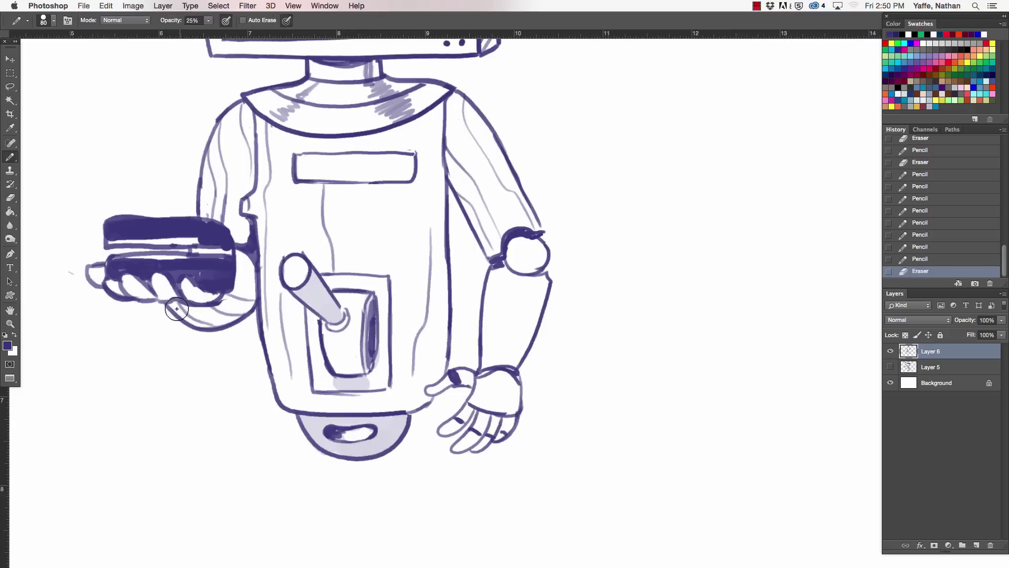
Shade under the hand, the shoulder joint and the collar, then shrink the brush.
mouse_move(177, 310)
mouse_down()
mouse_move(237, 303)
mouse_move(240, 285)
mouse_up()
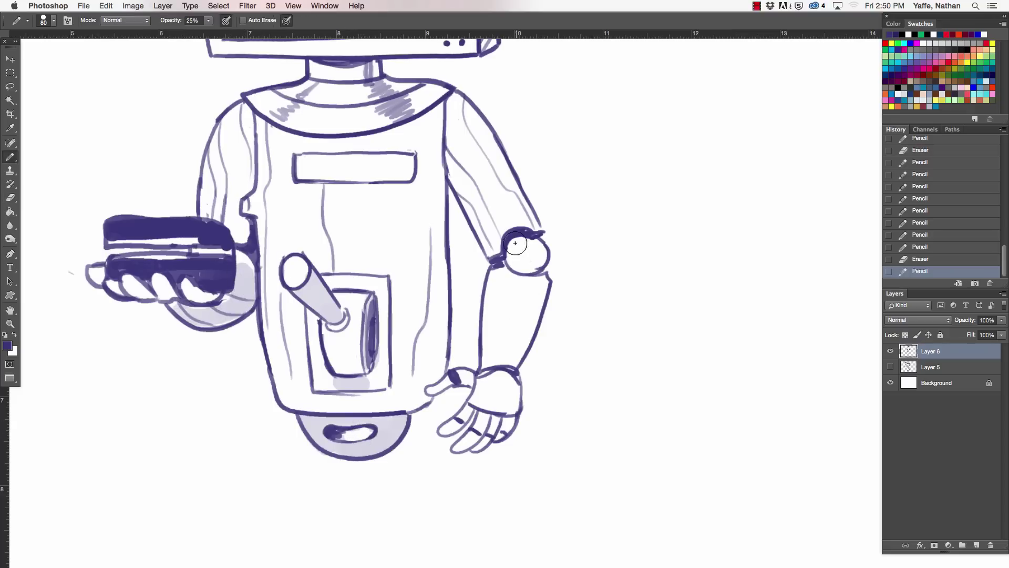
drag(513, 252, 527, 257)
drag(261, 122, 291, 406)
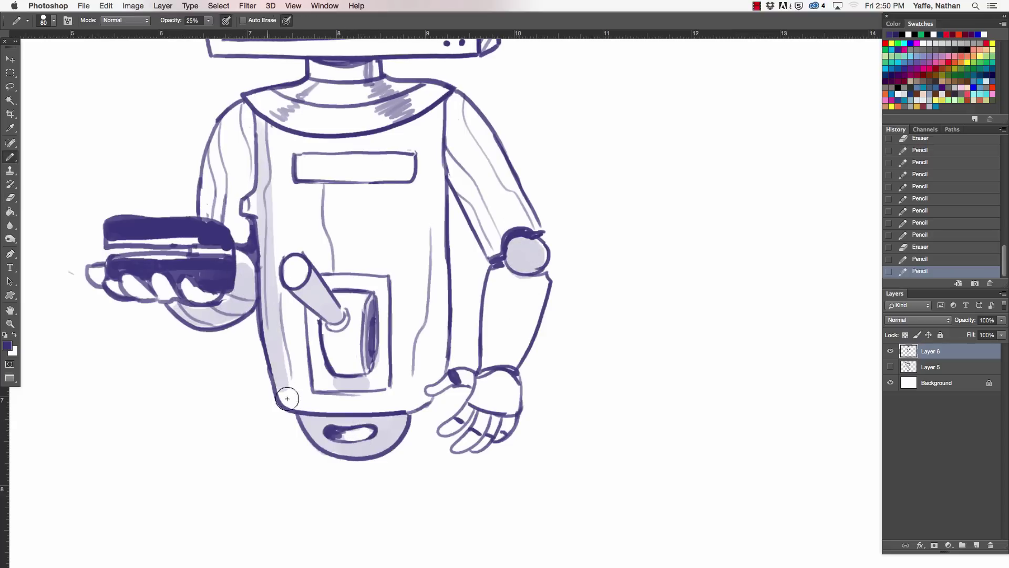
key(ctrl+z)
drag(282, 110, 331, 63)
scroll(315, 158, up, 5)
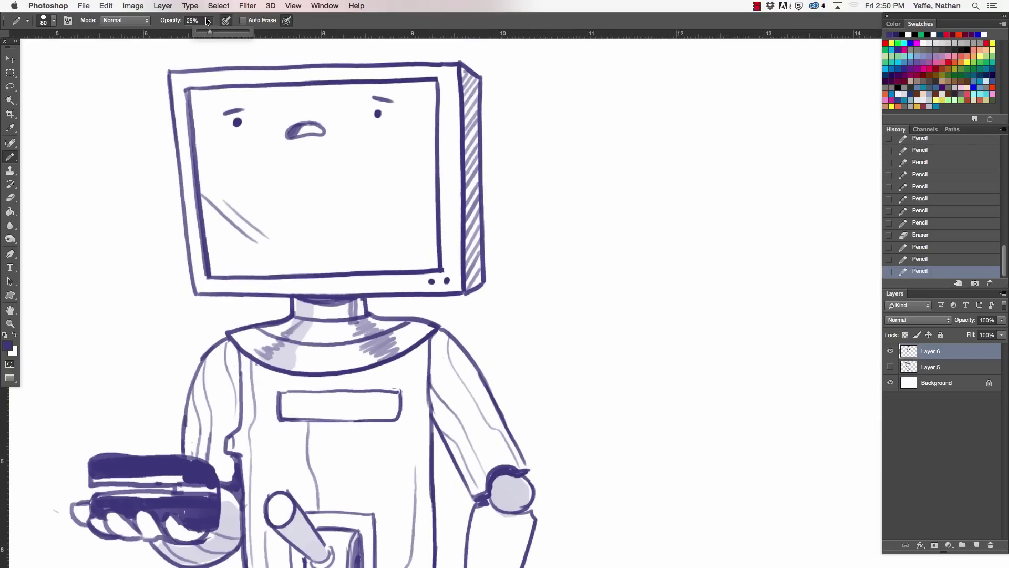
scroll(505, 300, down, 2)
drag(207, 20, 221, 39)
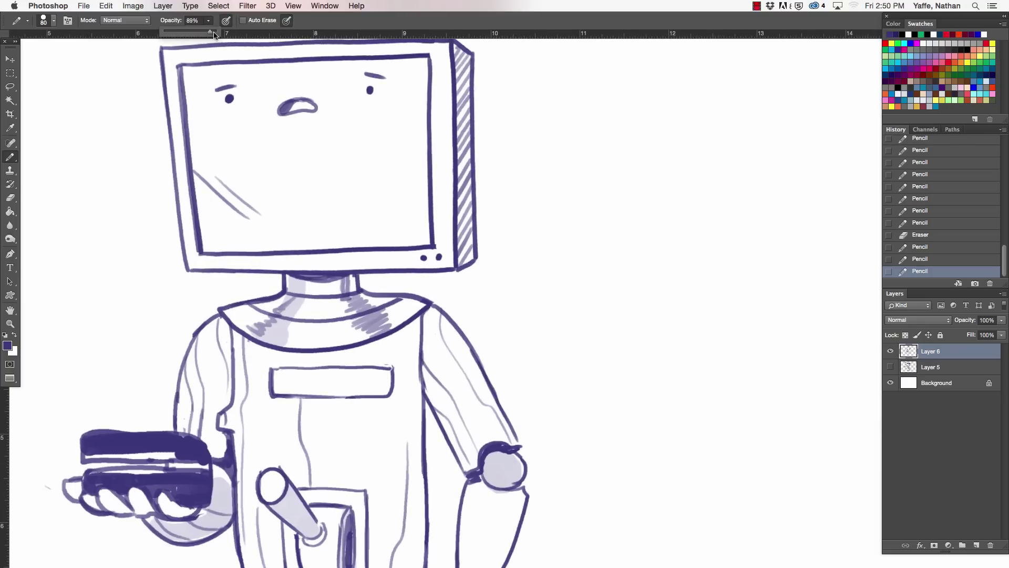
scroll(447, 286, down, 5)
key(bracketleft)
key(bracketleft)
key(bracketleft)
key(bracketleft)
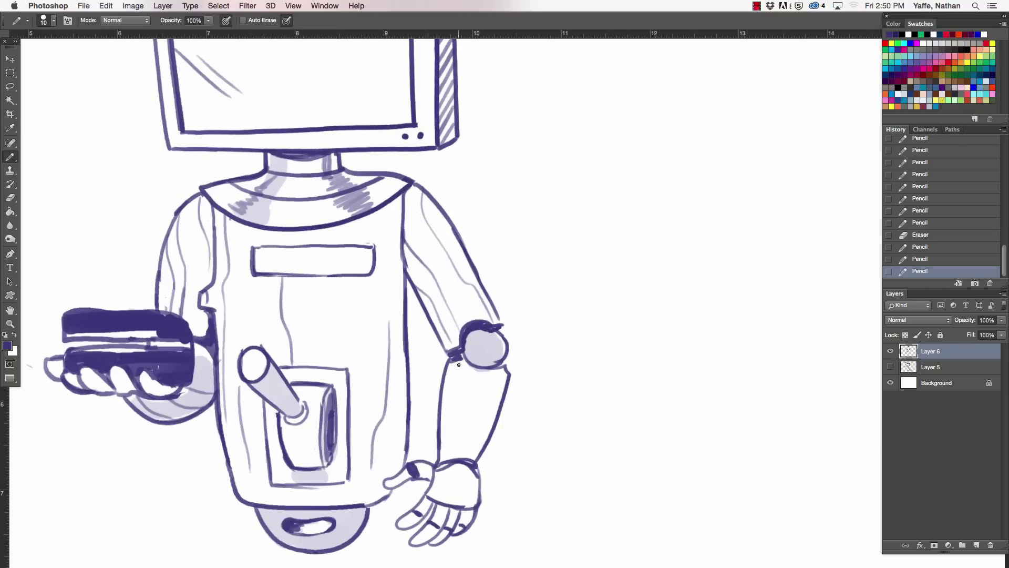
Draw two detail lines inside the forearm and small marks near the hand.
drag(459, 381, 446, 453)
drag(485, 398, 444, 502)
drag(465, 490, 462, 505)
scroll(541, 343, down, 4)
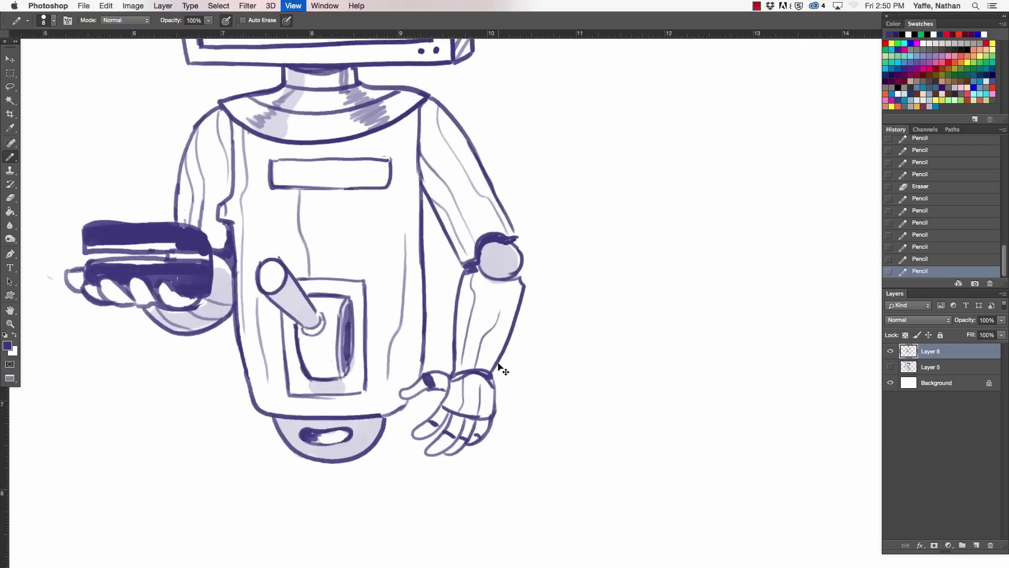
scroll(502, 369, down, 1)
drag(446, 397, 454, 402)
scroll(465, 409, down, 2)
scroll(464, 406, down, 2)
Replace the screen glare with one diagonal line and add strokes by the right eyebrow.
drag(556, 292, 468, 426)
key(e)
key(b)
drag(240, 225, 308, 272)
drag(353, 158, 368, 165)
drag(371, 167, 377, 174)
Add dark strokes on the device hand and right hip, then shift the robot slightly left.
drag(491, 434, 513, 302)
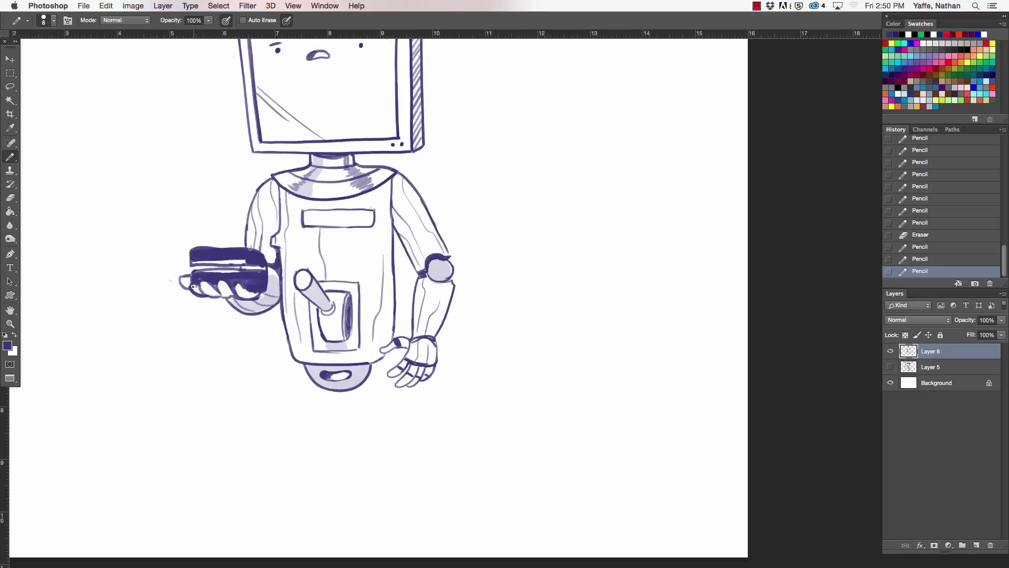
drag(189, 284, 227, 291)
drag(375, 365, 392, 322)
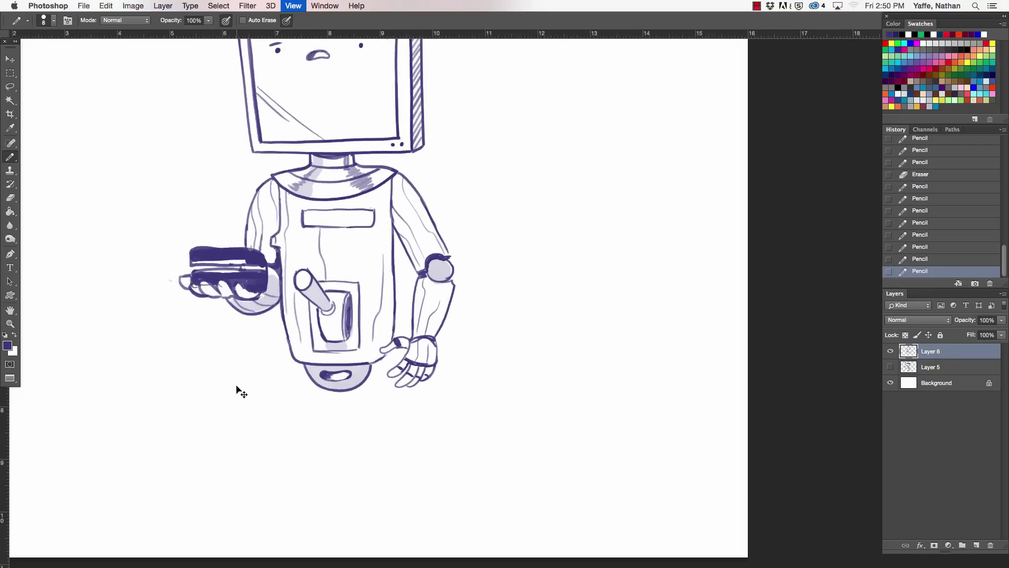
key(super+minus)
scroll(548, 408, right, 5)
key(v)
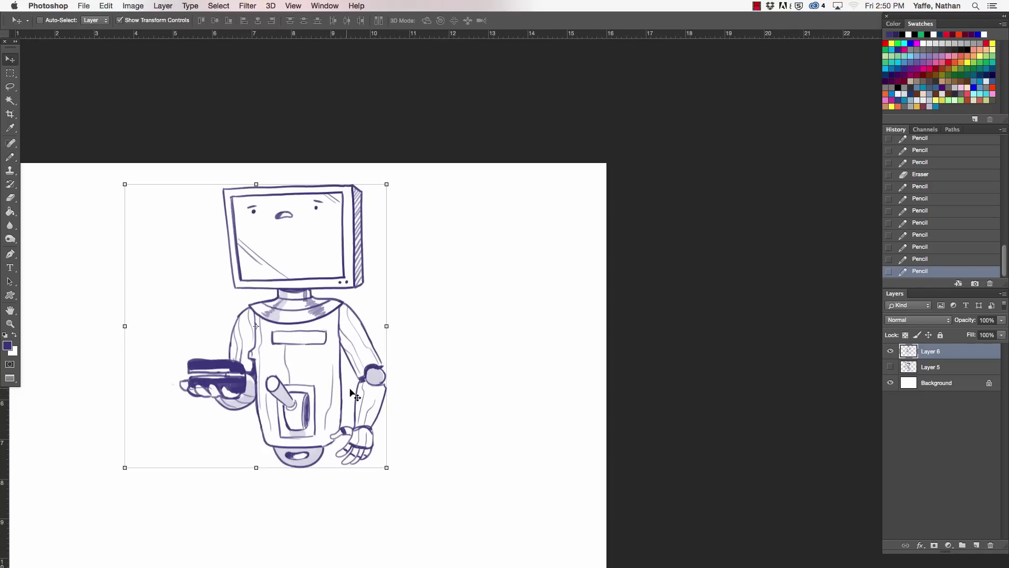
drag(381, 406, 369, 402)
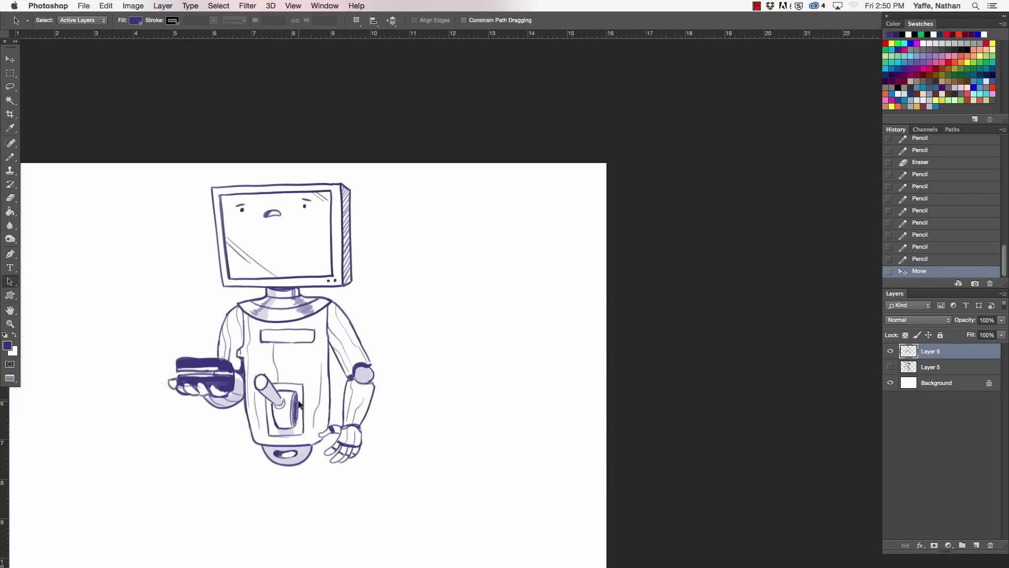
key(b)
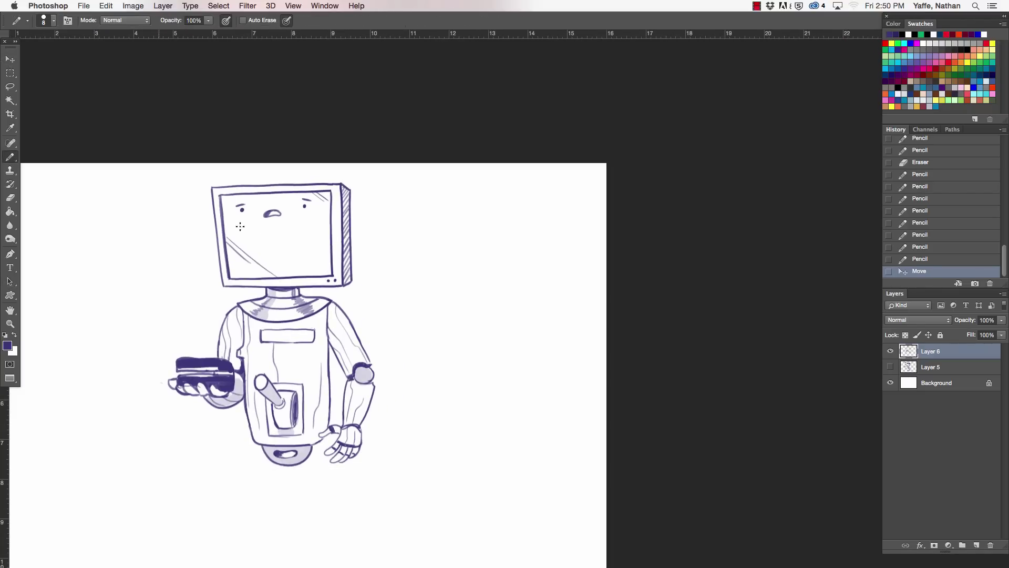
key(super+equal)
key(super+equal)
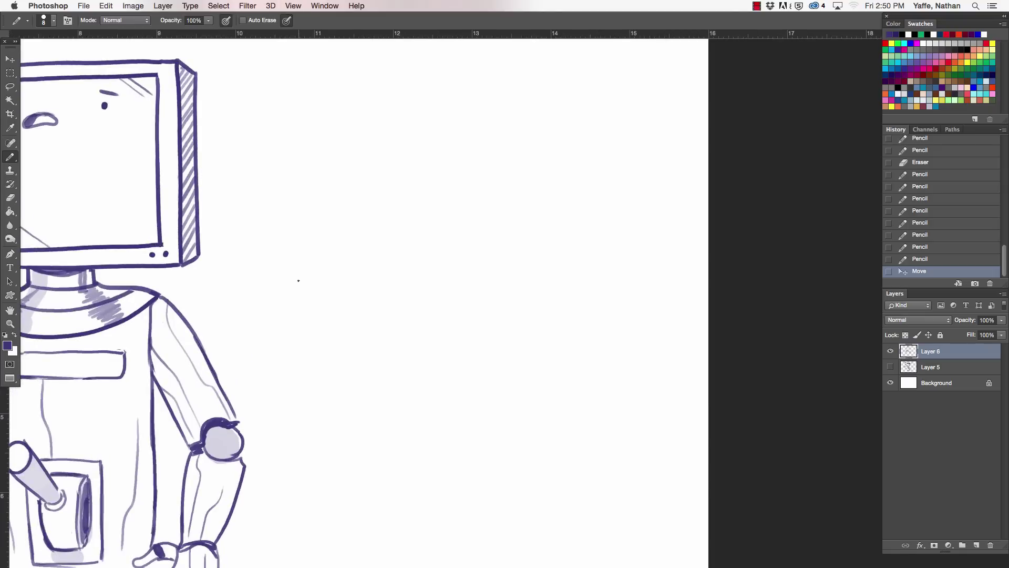
With a larger pencil, draw long lower-leg lines extending below the robot's base.
mouse_move(214, 313)
mouse_down()
mouse_move(313, 232)
mouse_move(370, 134)
mouse_move(387, 47)
mouse_move(426, 49)
mouse_up()
drag(307, 376, 293, 302)
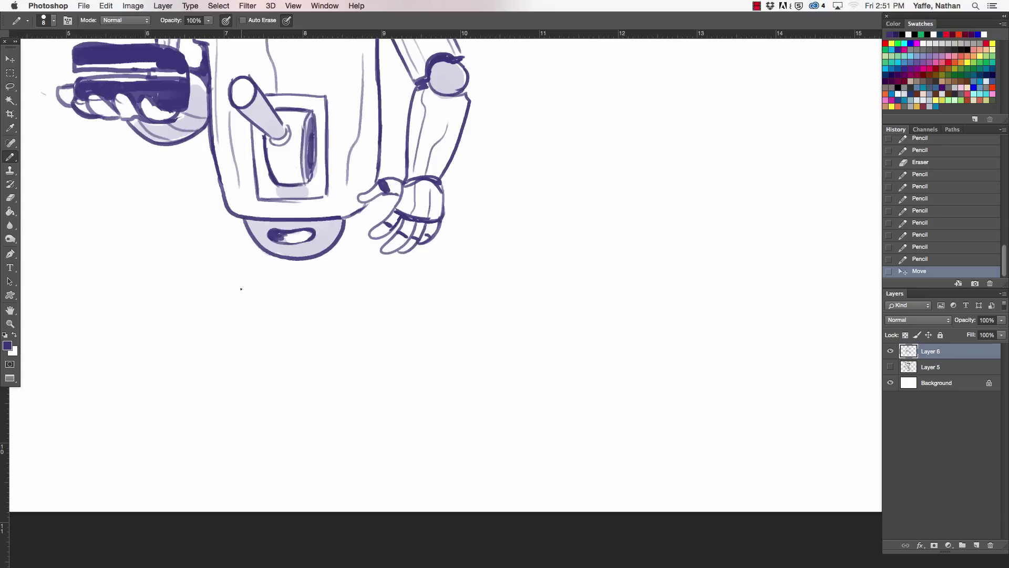
key(bracketright)
key(bracketright)
key(bracketright)
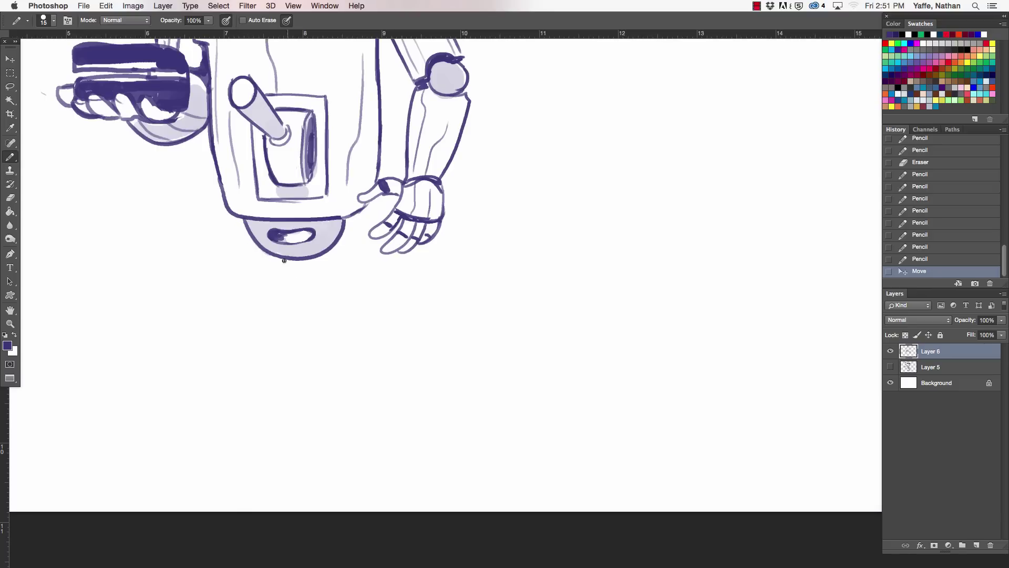
mouse_move(288, 272)
mouse_down()
mouse_move(313, 276)
mouse_move(272, 312)
mouse_move(297, 319)
mouse_move(320, 302)
mouse_move(296, 321)
mouse_move(304, 275)
mouse_move(313, 273)
mouse_up()
drag(273, 301, 298, 322)
mouse_move(294, 385)
mouse_down()
mouse_move(285, 338)
mouse_move(342, 412)
mouse_up()
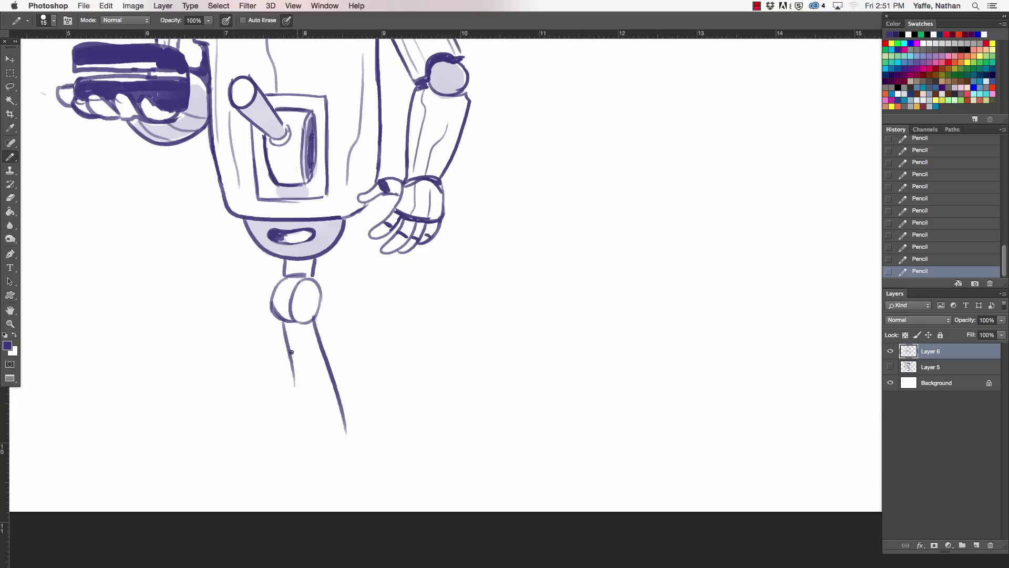
drag(285, 327, 295, 434)
drag(287, 364, 295, 451)
Draw the foot's curled front and toe underside, undoing one misplaced stroke.
shift+click(249, 467)
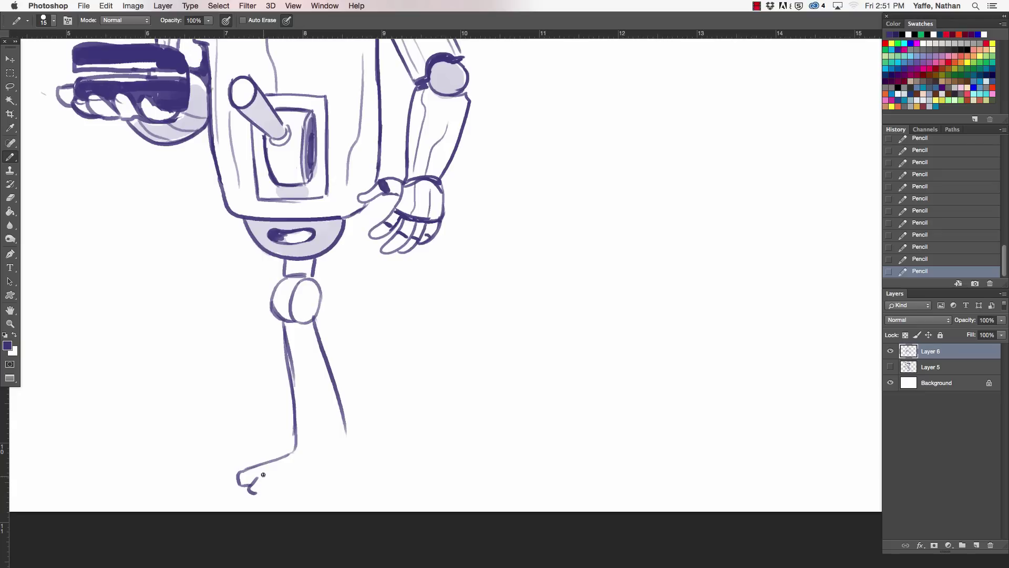
key(super+z)
drag(247, 477, 253, 490)
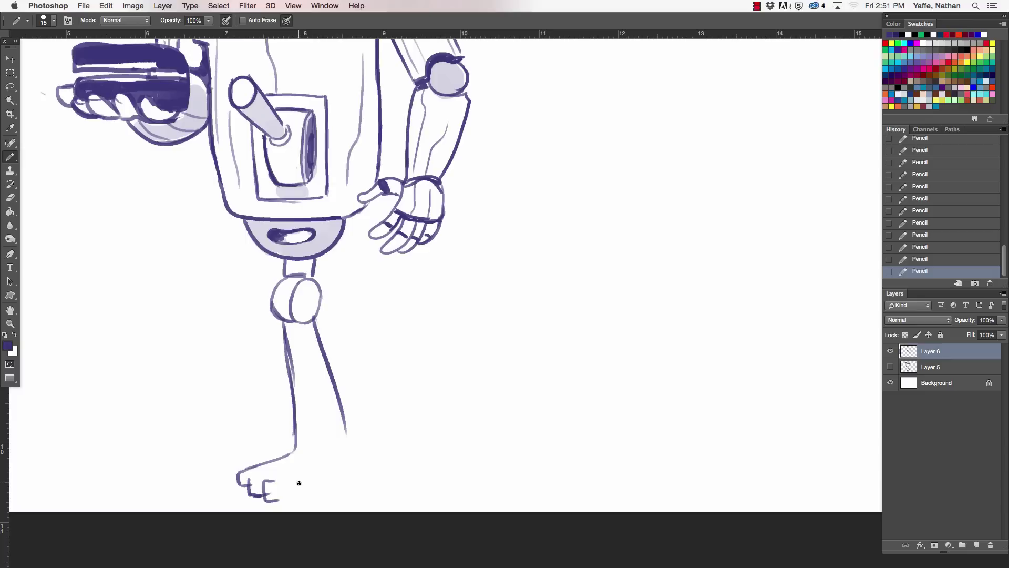
drag(285, 497, 332, 483)
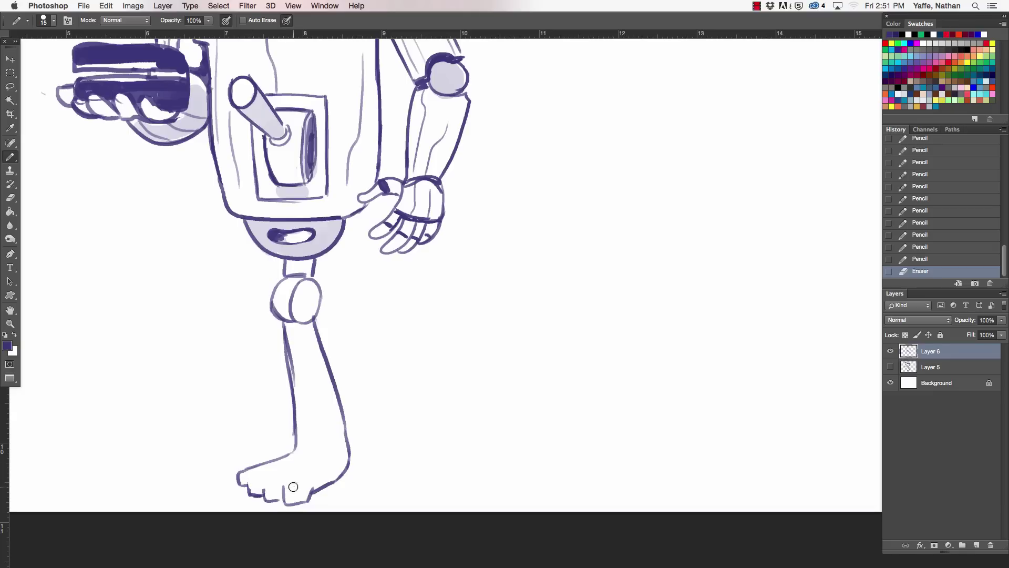
Erase the faint inner leg line, ink the inner edge darker and add a knee oval.
drag(292, 484, 294, 487)
drag(289, 334, 293, 365)
drag(284, 326, 293, 372)
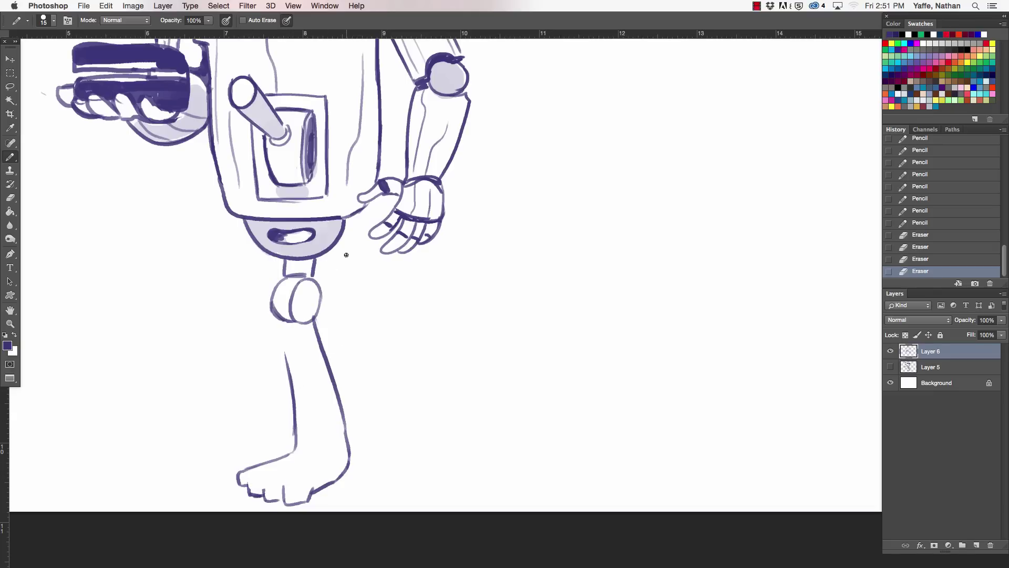
drag(281, 318, 292, 377)
drag(306, 297, 310, 314)
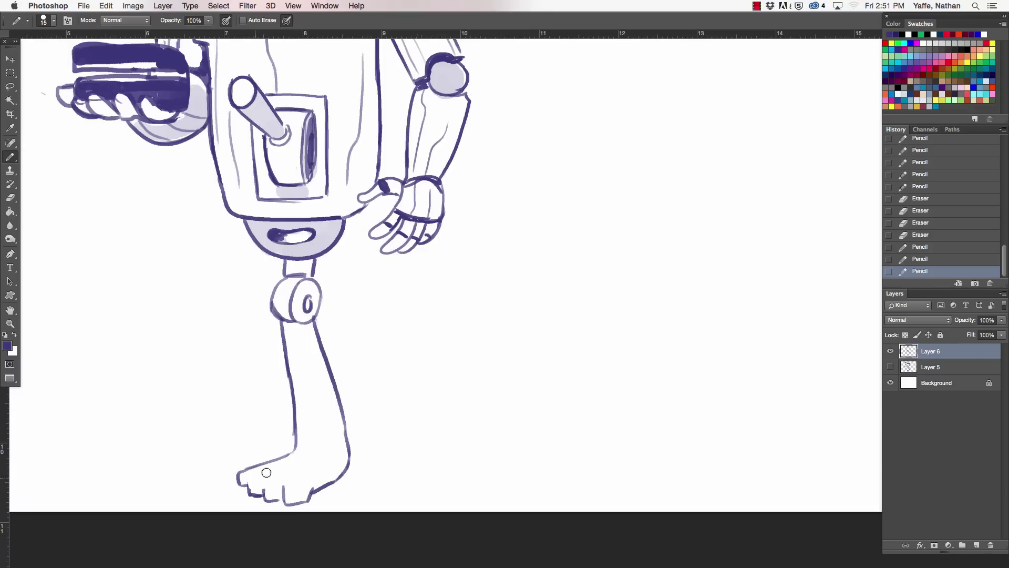
Clean stray lower-leg marks, draw separate toes and thicken the heel.
click(283, 468)
mouse_move(331, 412)
mouse_down()
mouse_move(339, 425)
mouse_move(284, 439)
mouse_move(291, 391)
mouse_up()
click(285, 440)
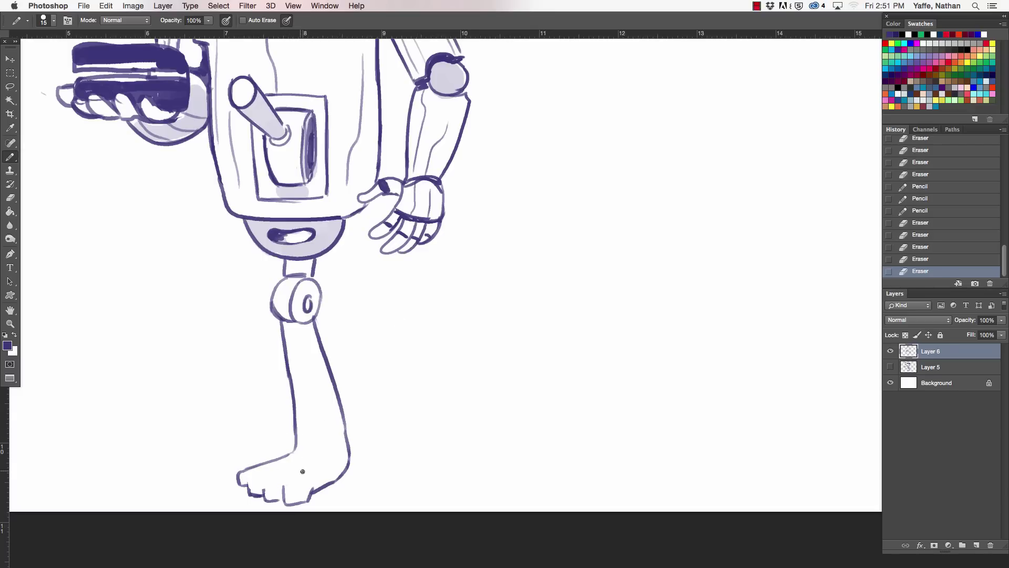
mouse_move(299, 477)
mouse_down()
mouse_move(310, 489)
mouse_move(267, 494)
mouse_move(253, 478)
mouse_move(265, 465)
mouse_move(278, 480)
mouse_move(322, 471)
mouse_move(340, 446)
mouse_up()
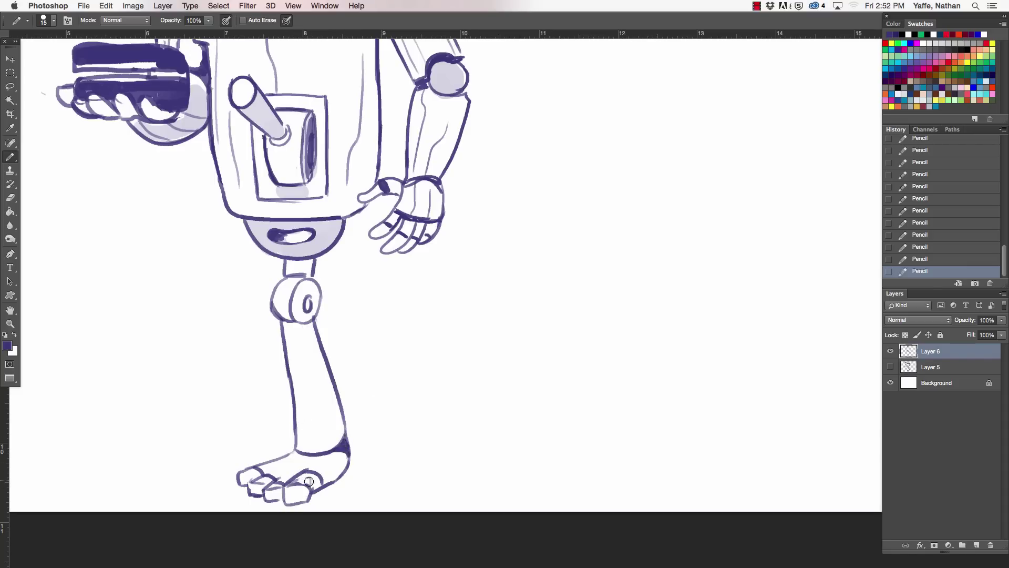
mouse_move(310, 480)
mouse_down()
mouse_move(287, 496)
mouse_move(293, 483)
mouse_move(311, 499)
mouse_move(319, 486)
mouse_move(261, 496)
mouse_move(257, 479)
mouse_up()
mouse_move(328, 484)
mouse_down()
mouse_move(357, 463)
mouse_move(328, 456)
mouse_up()
click(293, 452)
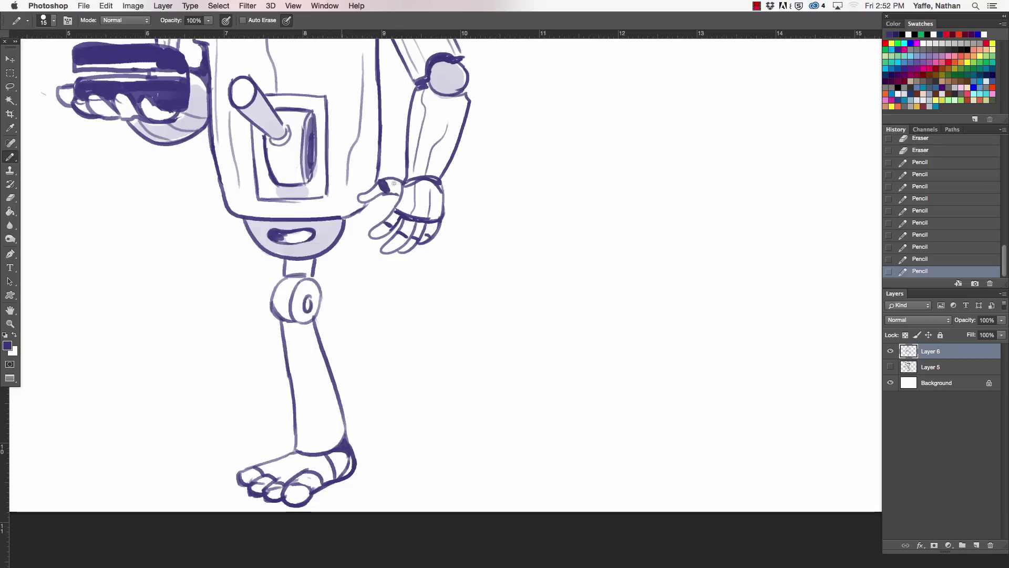
Add a contour line down the lower leg and bolden the knee's left side.
drag(362, 287, 356, 312)
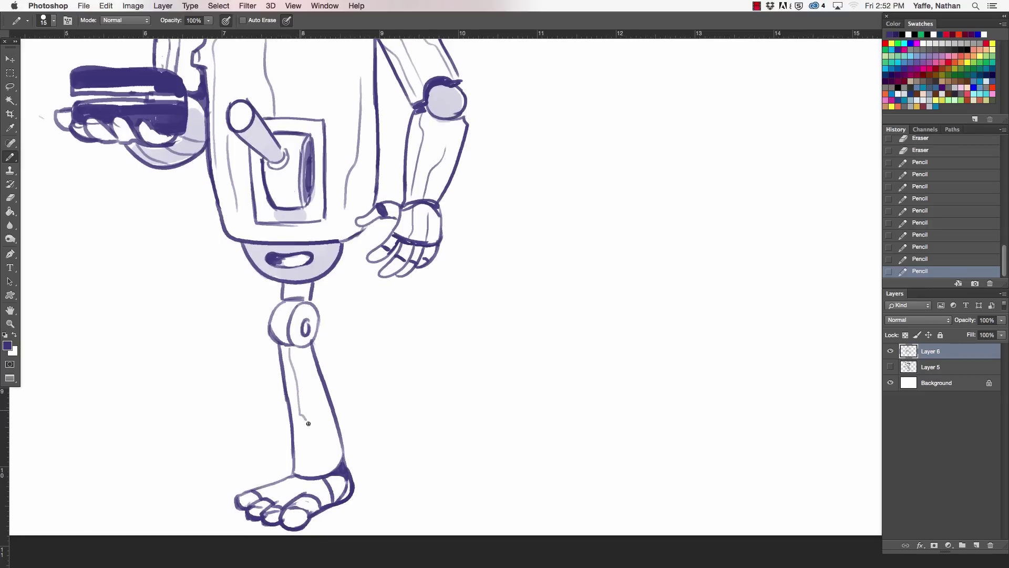
mouse_move(308, 426)
mouse_down()
mouse_move(301, 453)
mouse_move(311, 474)
mouse_up()
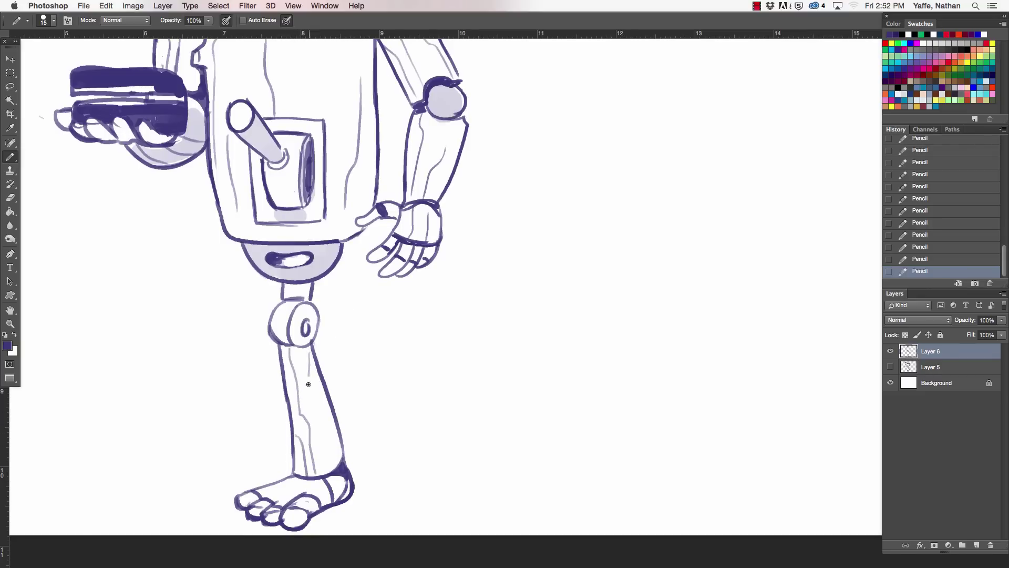
drag(309, 391, 338, 471)
drag(280, 302, 274, 332)
Pan the canvas up from the foot toward the robot's body and monitor head.
drag(406, 307, 405, 369)
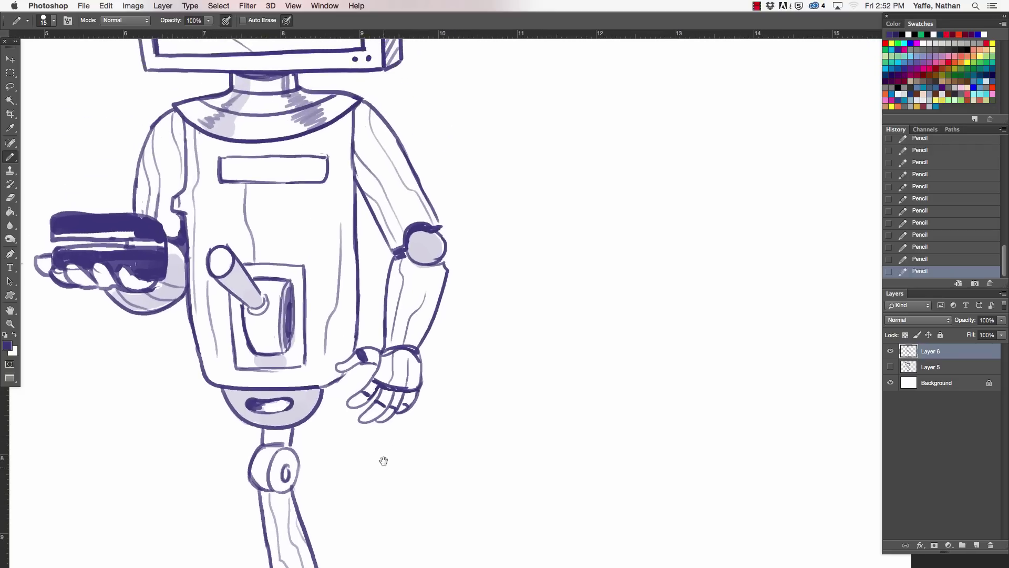
scroll(459, 289, up, 2)
scroll(433, 311, up, 5)
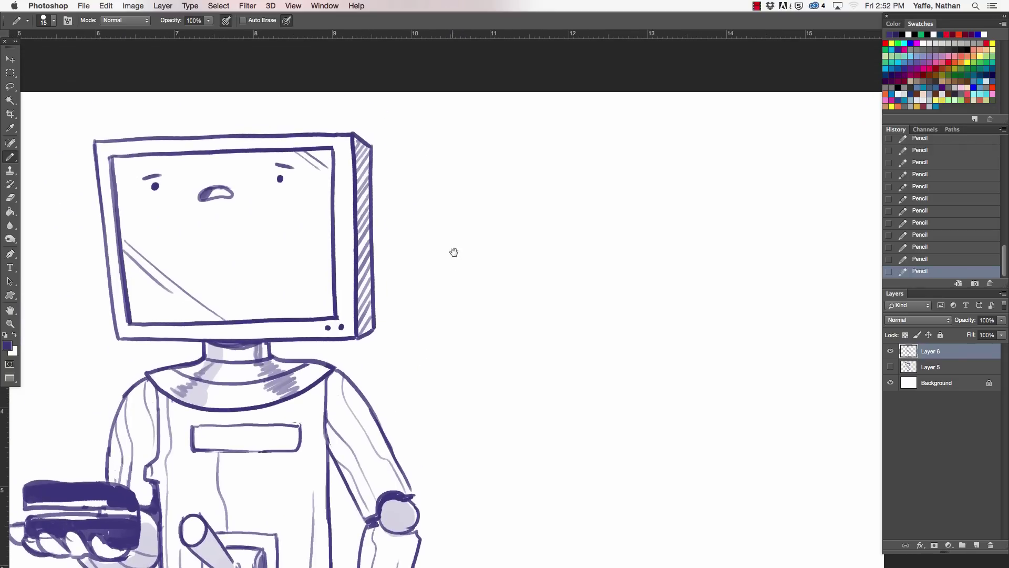
scroll(455, 250, down, 3)
scroll(450, 189, down, 3)
scroll(500, 111, down, 1)
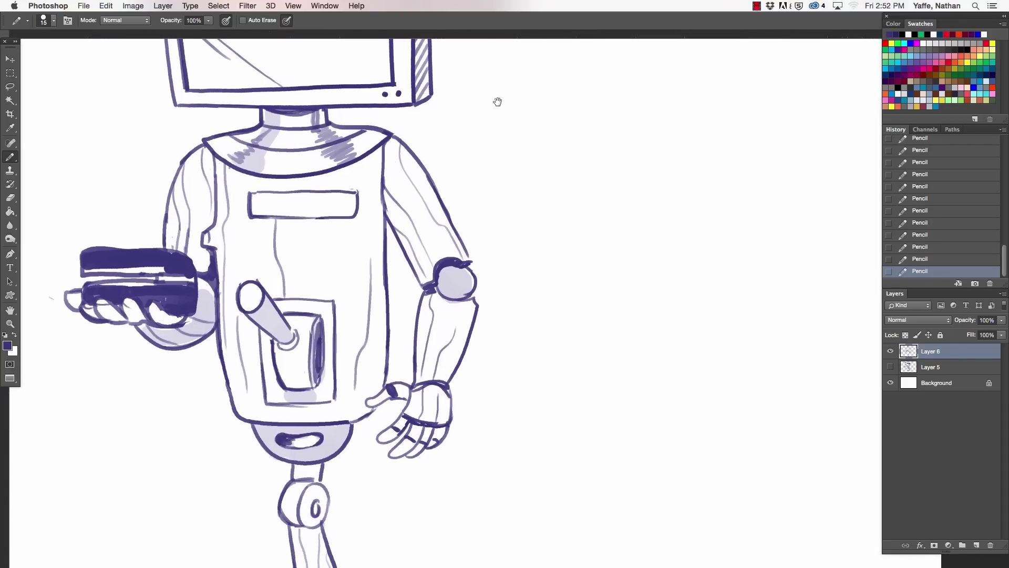
scroll(463, 417, down, 3)
scroll(480, 300, down, 1)
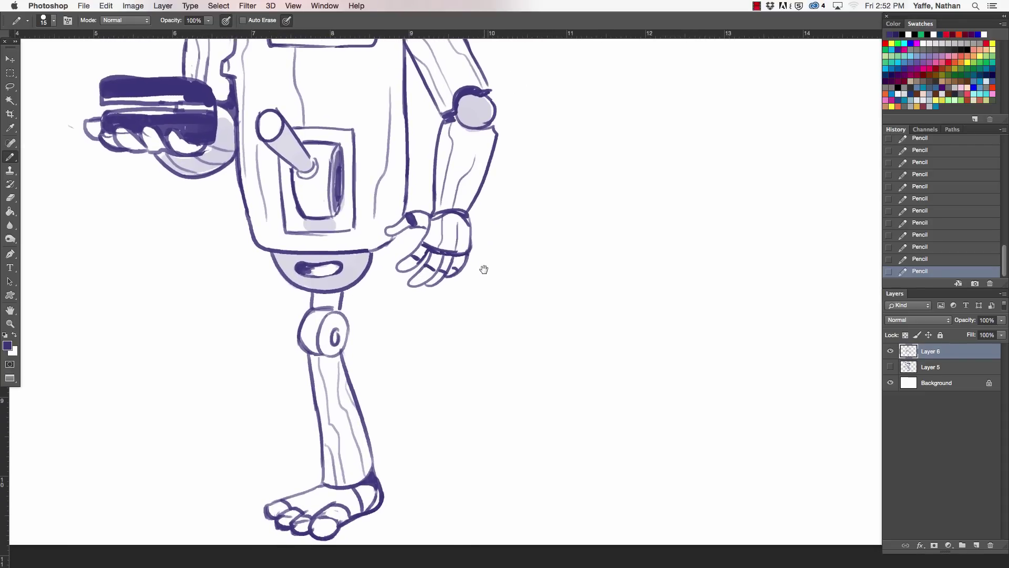
scroll(480, 270, up, 5)
scroll(446, 383, up, 3)
scroll(455, 320, up, 3)
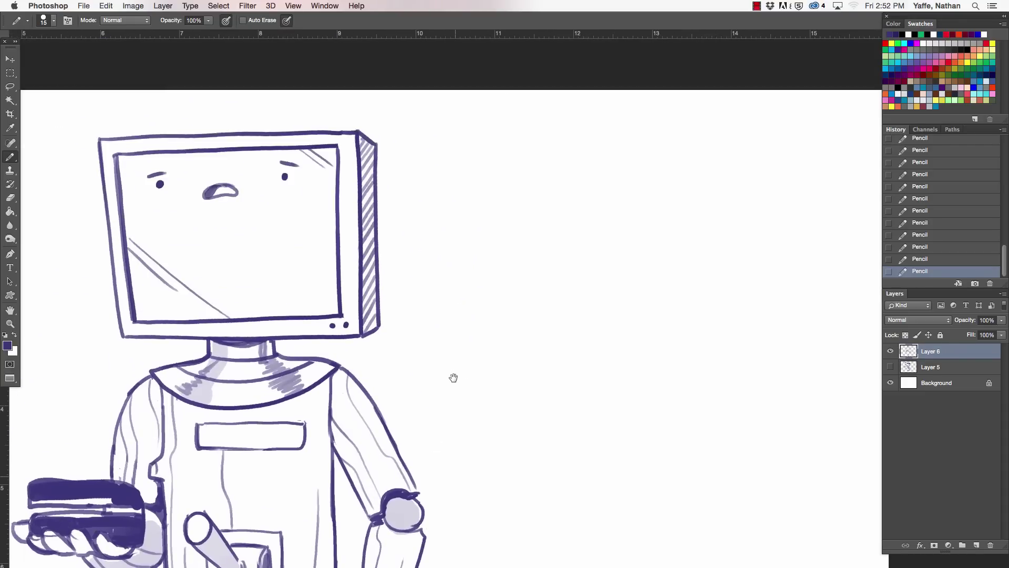
scroll(453, 379, up, 1)
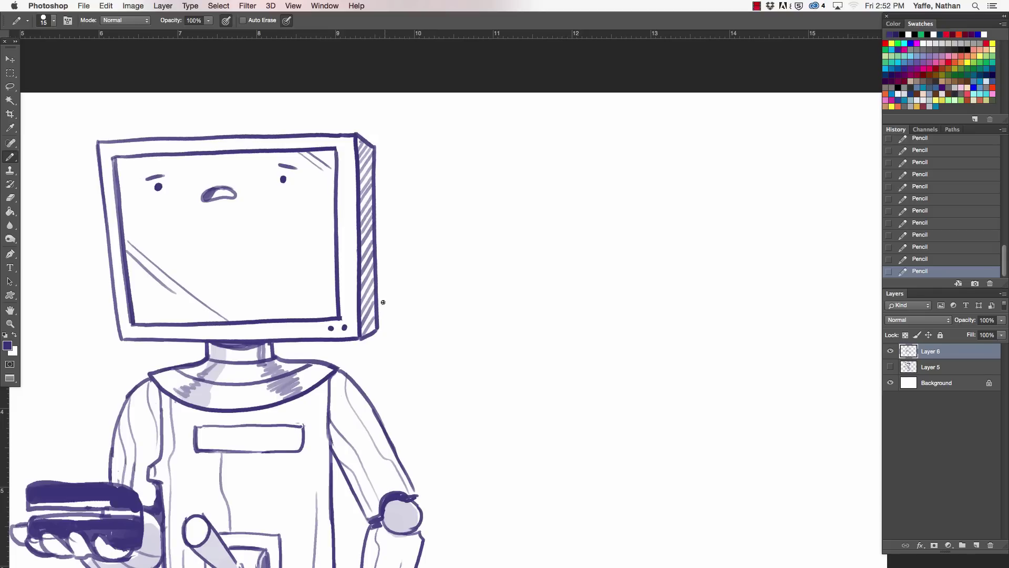
Draw the cable hanging from the monitor's right side, erasing and undoing rough strokes.
mouse_move(378, 312)
mouse_down()
mouse_move(416, 396)
mouse_move(430, 401)
mouse_up()
mouse_move(384, 310)
mouse_down()
mouse_move(411, 322)
mouse_move(400, 306)
mouse_move(379, 320)
mouse_move(389, 314)
mouse_move(380, 309)
mouse_move(410, 317)
mouse_up()
key(e)
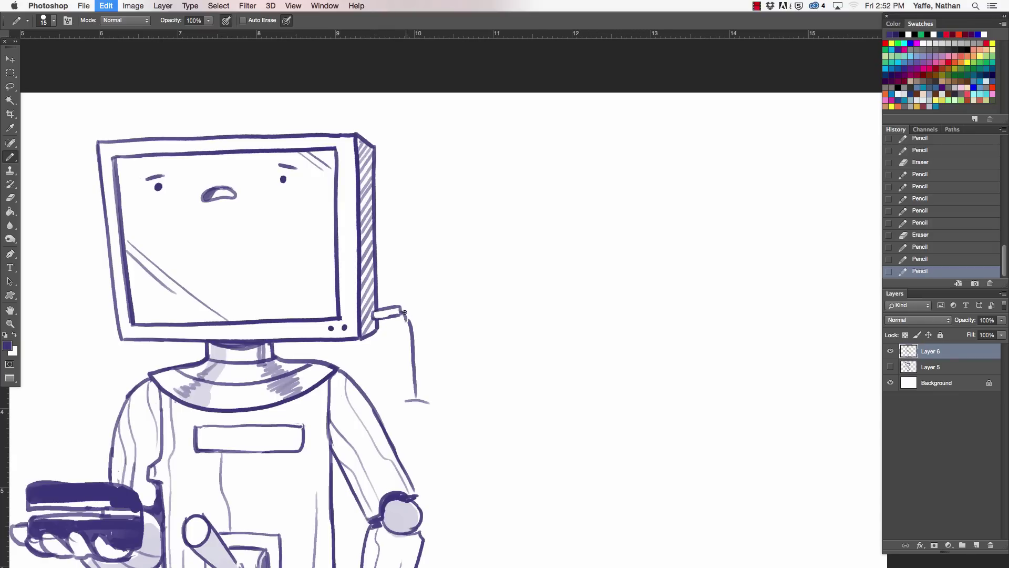
drag(406, 401, 413, 443)
key(ctrl+z)
Draw the dangling mouse with button lines and darken the cable above it.
drag(431, 405, 436, 447)
mouse_move(404, 401)
mouse_down()
mouse_move(406, 451)
mouse_move(431, 459)
mouse_move(437, 442)
mouse_up()
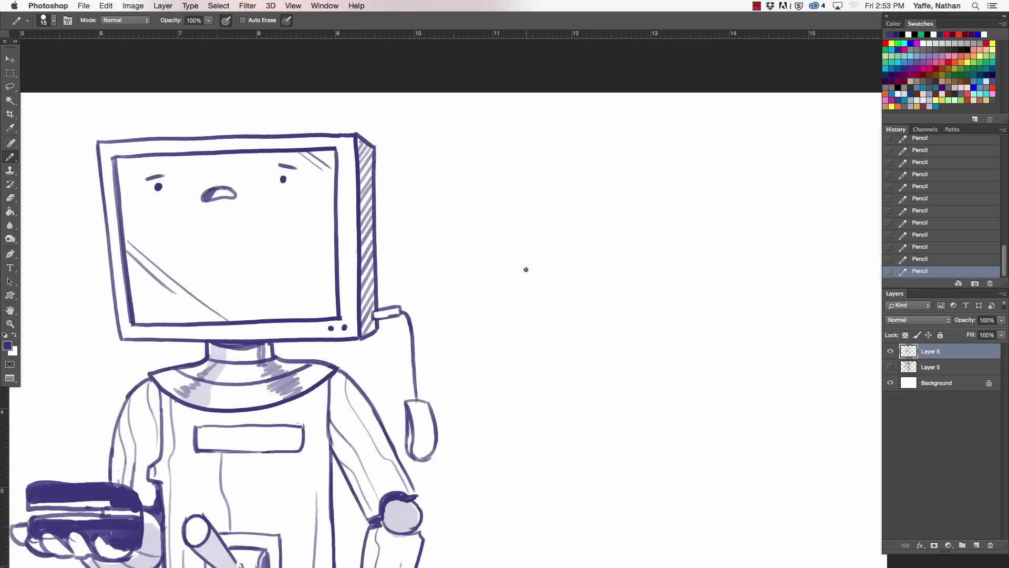
key(e)
drag(414, 406, 422, 401)
drag(425, 439, 420, 448)
drag(416, 400, 414, 380)
Add motion marks on both sides of the mouse, then erase them.
mouse_move(398, 402)
mouse_down()
mouse_move(414, 416)
mouse_move(406, 416)
mouse_move(432, 411)
mouse_up()
mouse_move(429, 405)
mouse_down()
mouse_move(443, 402)
mouse_move(442, 421)
mouse_up()
key(e)
drag(425, 410, 431, 426)
drag(419, 407, 426, 417)
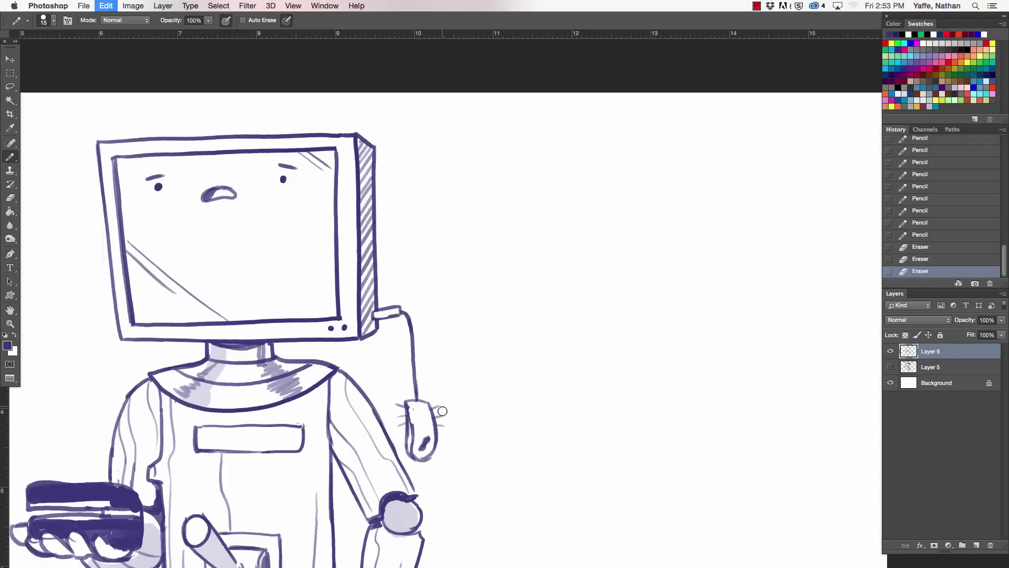
drag(437, 408, 441, 430)
mouse_move(399, 402)
mouse_down()
mouse_move(400, 434)
mouse_move(417, 423)
mouse_move(414, 396)
mouse_up()
Sketch a pointing-hand cursor and a nose on the screen face, fixing strokes with undo.
mouse_move(249, 247)
mouse_down()
mouse_move(244, 260)
mouse_move(253, 251)
mouse_move(272, 261)
mouse_move(253, 272)
mouse_move(266, 264)
mouse_up()
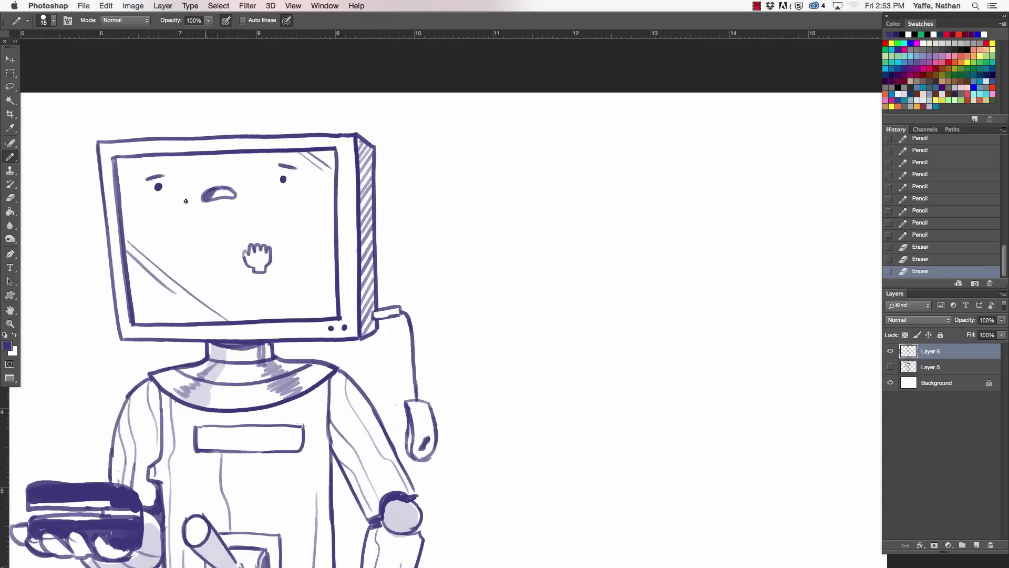
mouse_move(183, 229)
mouse_down()
mouse_move(195, 253)
mouse_move(190, 219)
mouse_move(198, 246)
mouse_up()
key(ctrl+z)
key(ctrl+z)
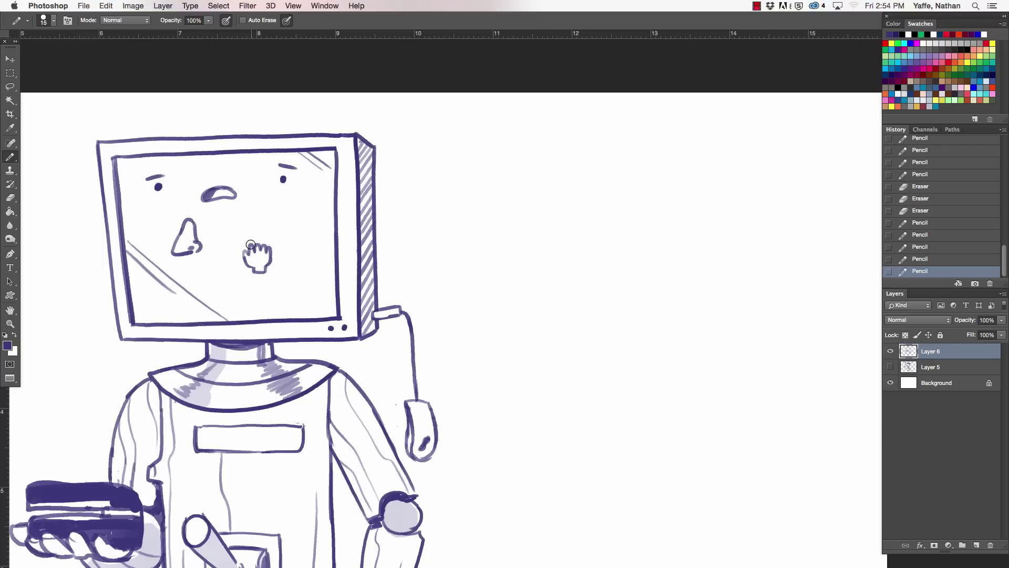
mouse_move(249, 248)
mouse_down()
mouse_move(256, 256)
mouse_move(248, 238)
mouse_up()
key(ctrl+z)
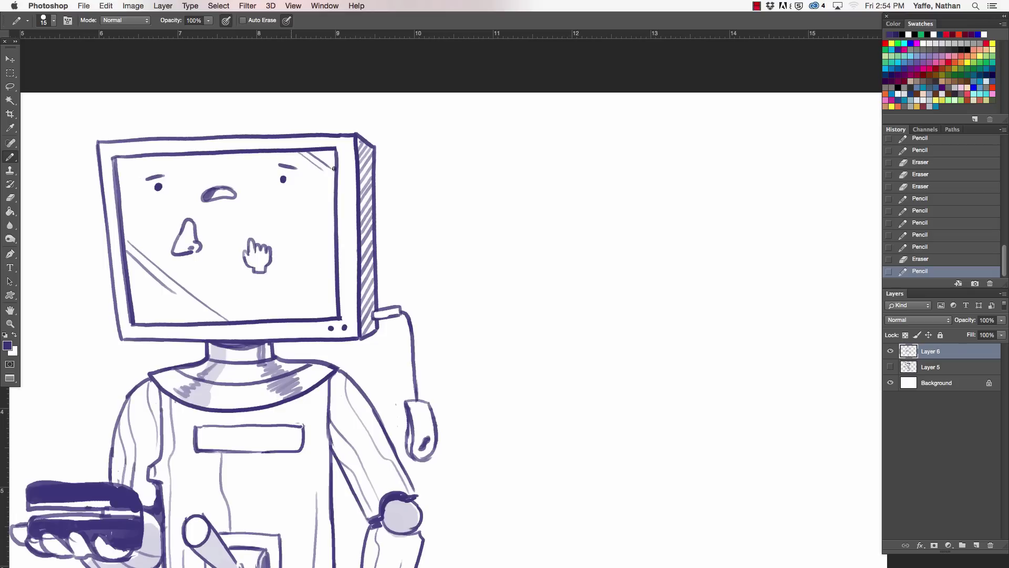
mouse_move(417, 275)
mouse_down()
mouse_move(532, 293)
mouse_move(418, 353)
mouse_move(466, 319)
mouse_up()
Replace part of the monitor's top edge with a dome bump, thin outer arc and small knob.
mouse_move(247, 192)
mouse_down()
mouse_move(263, 221)
mouse_move(280, 192)
mouse_move(301, 222)
mouse_move(309, 202)
mouse_up()
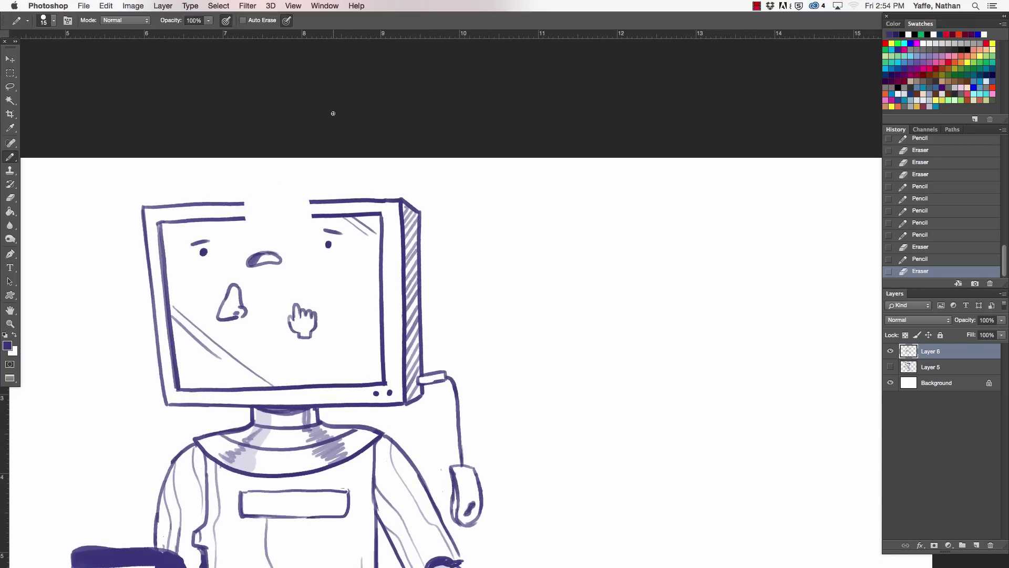
drag(241, 203, 309, 204)
mouse_move(242, 221)
mouse_down()
mouse_move(283, 186)
mouse_move(303, 215)
mouse_move(320, 217)
mouse_up()
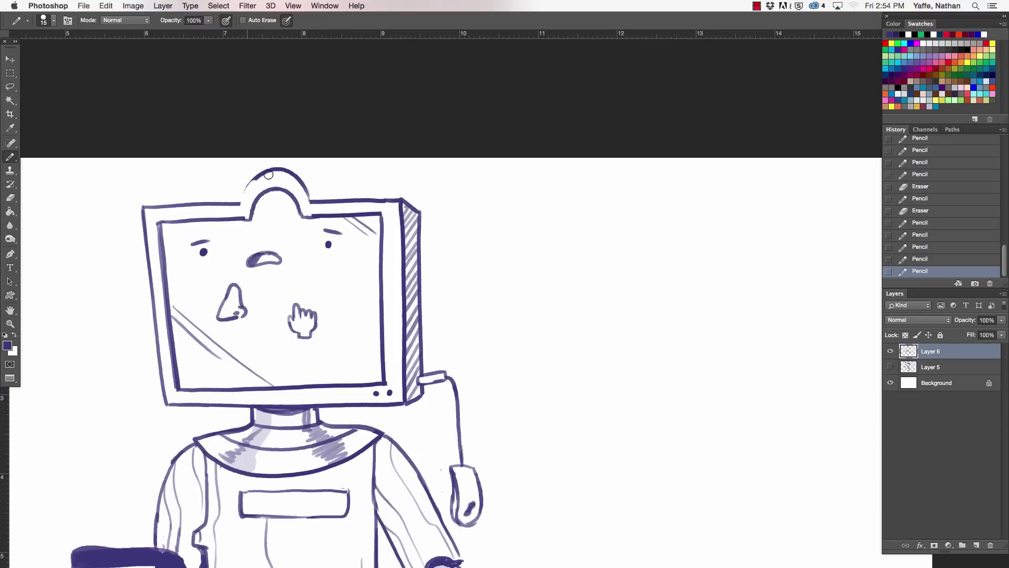
drag(241, 202, 309, 202)
mouse_move(247, 187)
mouse_down()
mouse_move(277, 169)
mouse_move(297, 175)
mouse_up()
mouse_move(239, 199)
mouse_down()
mouse_move(283, 171)
mouse_move(313, 203)
mouse_move(297, 177)
mouse_up()
key(ctrl+z)
key(ctrl+z)
mouse_move(262, 214)
mouse_down()
mouse_move(289, 214)
mouse_move(269, 199)
mouse_move(290, 211)
mouse_move(275, 214)
mouse_move(290, 215)
mouse_up()
key(ctrl+z)
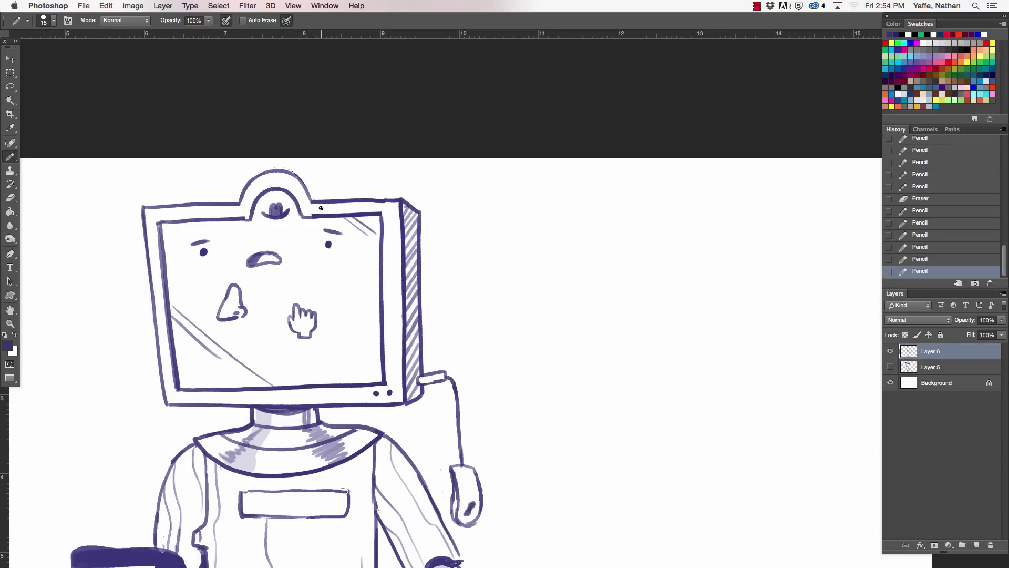
mouse_move(324, 427)
mouse_down()
mouse_move(376, 349)
mouse_move(371, 274)
mouse_up()
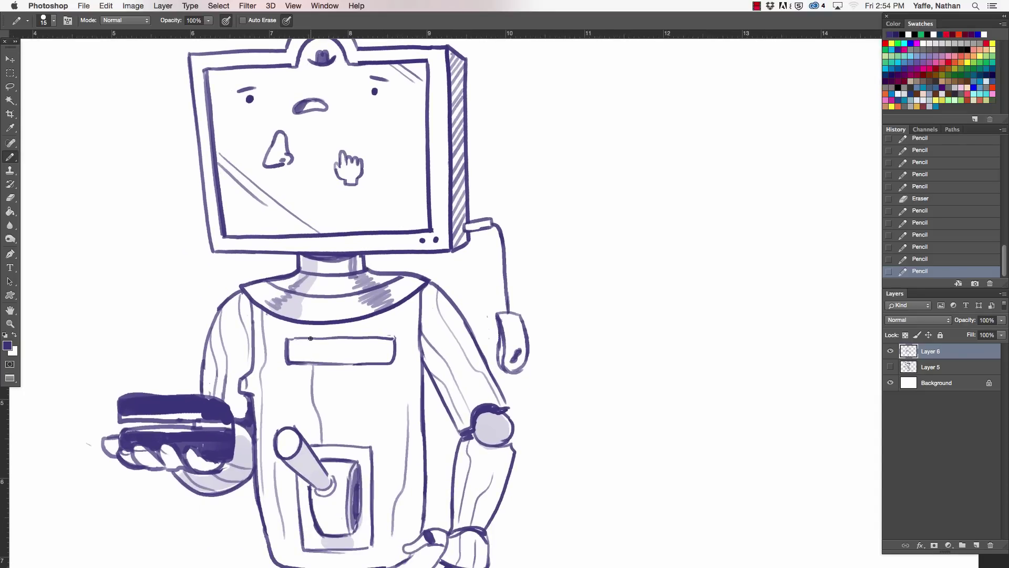
Divide the chest panel and letter it CTRL, 3, Z with a circled smiley in the last key.
mouse_move(313, 338)
mouse_down()
mouse_move(315, 365)
mouse_move(292, 353)
mouse_move(312, 353)
mouse_up()
key(ctrl+alt+z)
key(ctrl+alt+z)
key(ctrl+alt+z)
key(ctrl+alt+z)
key(ctrl+alt+z)
mouse_move(297, 347)
mouse_down()
mouse_move(296, 355)
mouse_move(345, 366)
mouse_move(330, 351)
mouse_move(326, 359)
mouse_move(370, 363)
mouse_move(365, 355)
mouse_up()
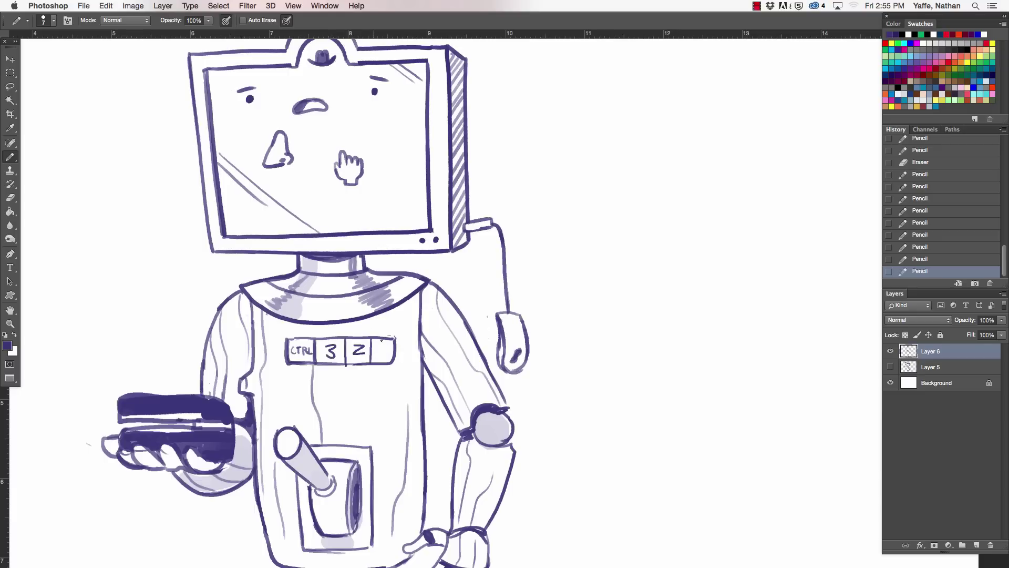
click(388, 346)
drag(378, 351, 391, 350)
drag(384, 340, 382, 341)
Draw an exhaust line from the monitor's left edge and a large cloud outline.
drag(349, 167, 492, 256)
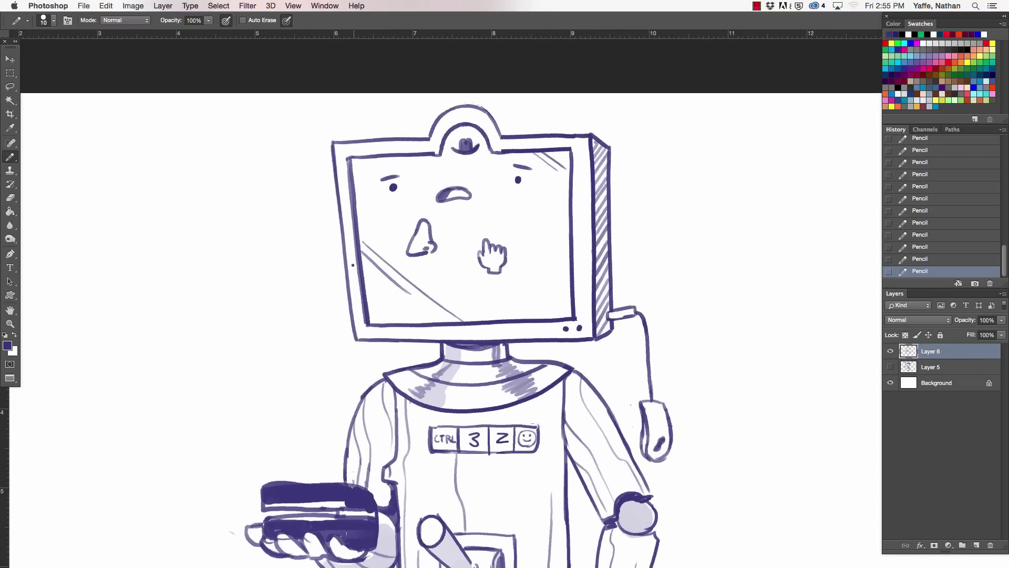
mouse_move(341, 236)
mouse_down()
mouse_move(297, 243)
mouse_move(349, 257)
mouse_up()
mouse_move(129, 149)
mouse_down()
mouse_move(157, 136)
mouse_move(233, 131)
mouse_move(301, 171)
mouse_up()
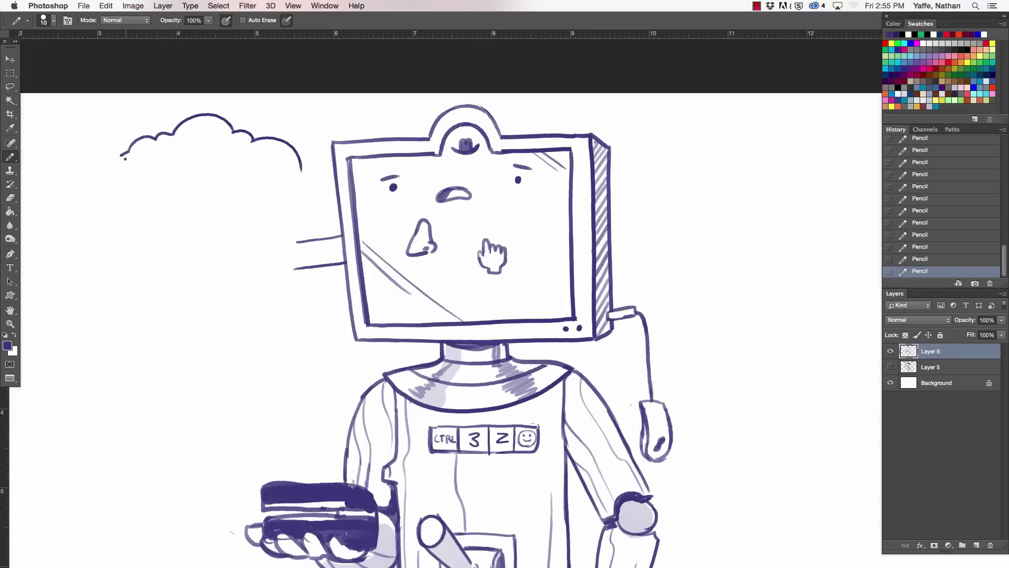
mouse_move(120, 166)
mouse_down()
mouse_move(123, 215)
mouse_move(197, 233)
mouse_move(211, 227)
mouse_up()
mouse_move(211, 225)
mouse_down()
mouse_move(270, 210)
mouse_move(313, 170)
mouse_move(300, 189)
mouse_up()
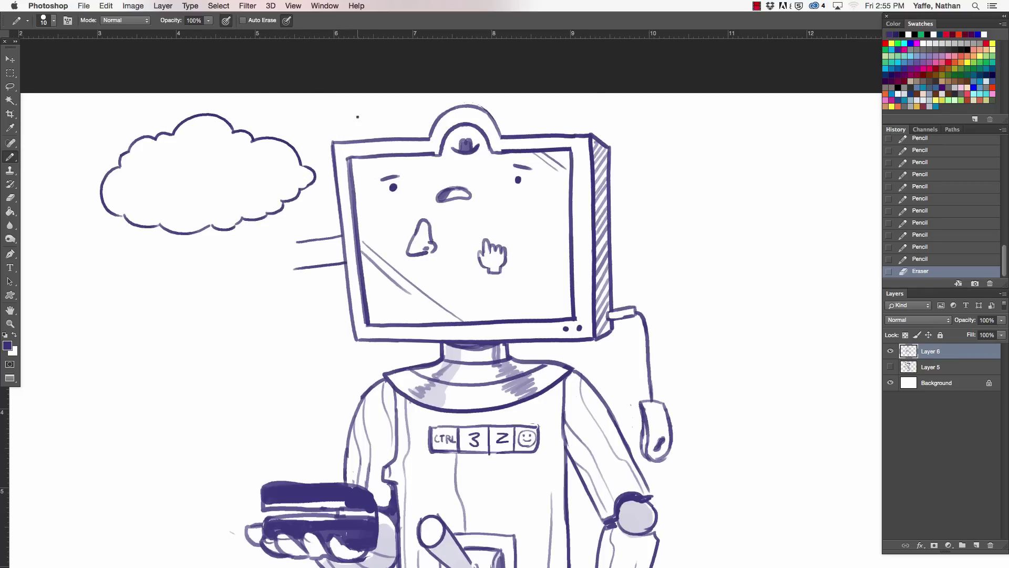
Draw a small puff below the big cloud and erase its stray left strokes.
drag(196, 250, 234, 245)
mouse_move(238, 236)
mouse_down()
mouse_move(252, 247)
mouse_move(212, 268)
mouse_up()
mouse_move(214, 270)
mouse_down()
mouse_move(253, 255)
mouse_move(243, 235)
mouse_move(195, 265)
mouse_up()
key(e)
key(e)
Add a tiny puff beside the exhaust and close the pipe's left end.
click(418, 186)
key(e)
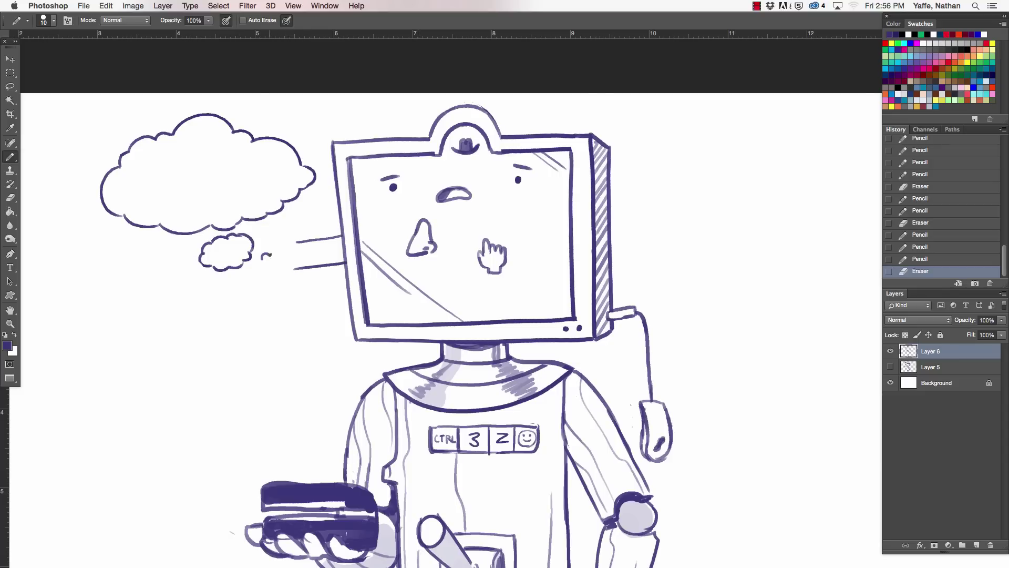
drag(273, 255, 270, 276)
click(297, 243)
mouse_move(290, 238)
mouse_down()
mouse_move(298, 272)
mouse_move(284, 271)
mouse_move(293, 277)
mouse_move(291, 248)
mouse_move(292, 267)
mouse_move(333, 266)
mouse_move(306, 263)
mouse_move(319, 253)
mouse_up()
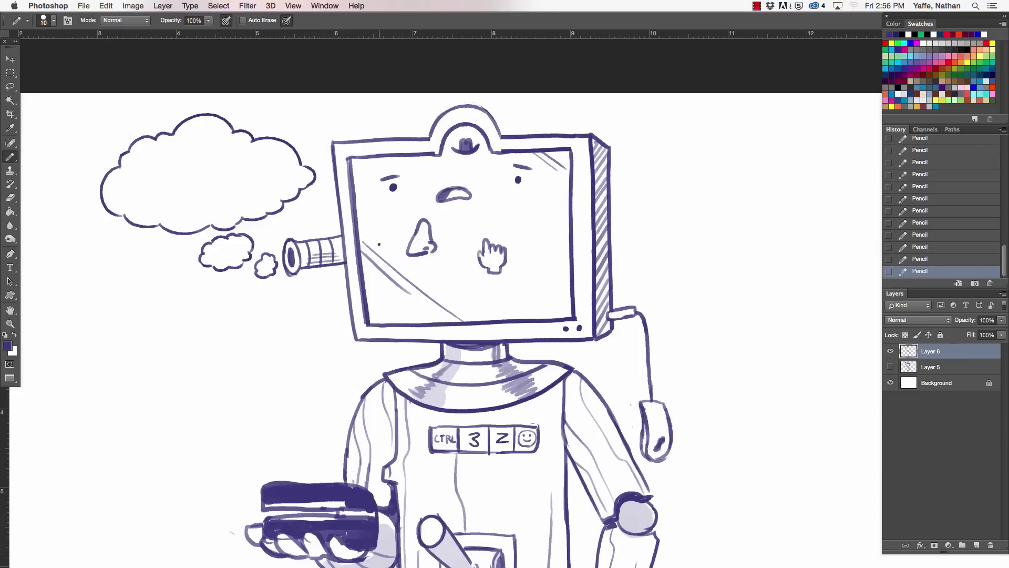
Hatch the joint below the torso with three dark pencil strokes.
drag(596, 403, 569, 150)
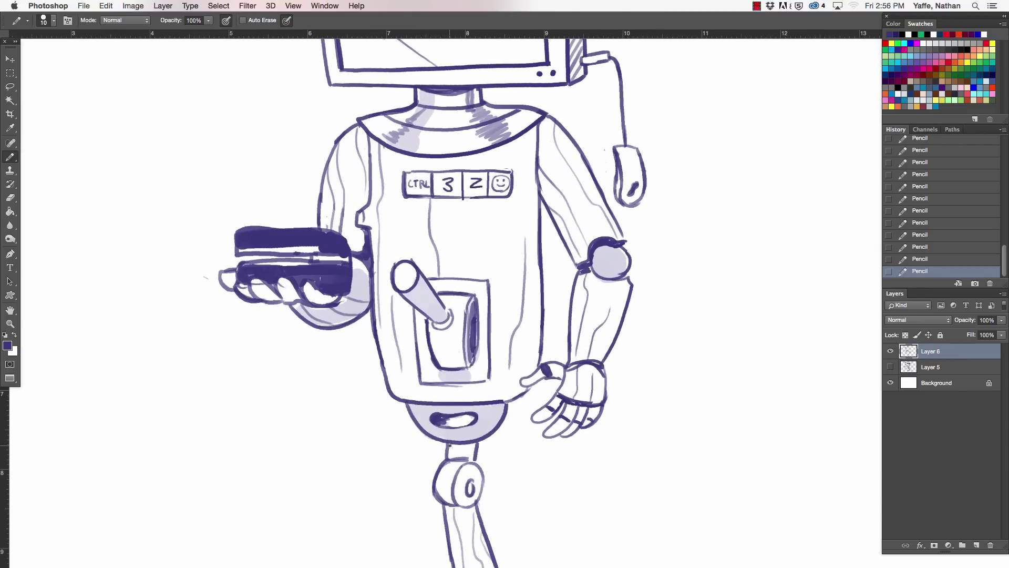
drag(454, 444, 458, 461)
drag(465, 441, 469, 460)
drag(475, 441, 473, 460)
On a new layer, paint orange strokes and dabs around the lower-body opening's rim.
click(887, 90)
key(b)
click(976, 545)
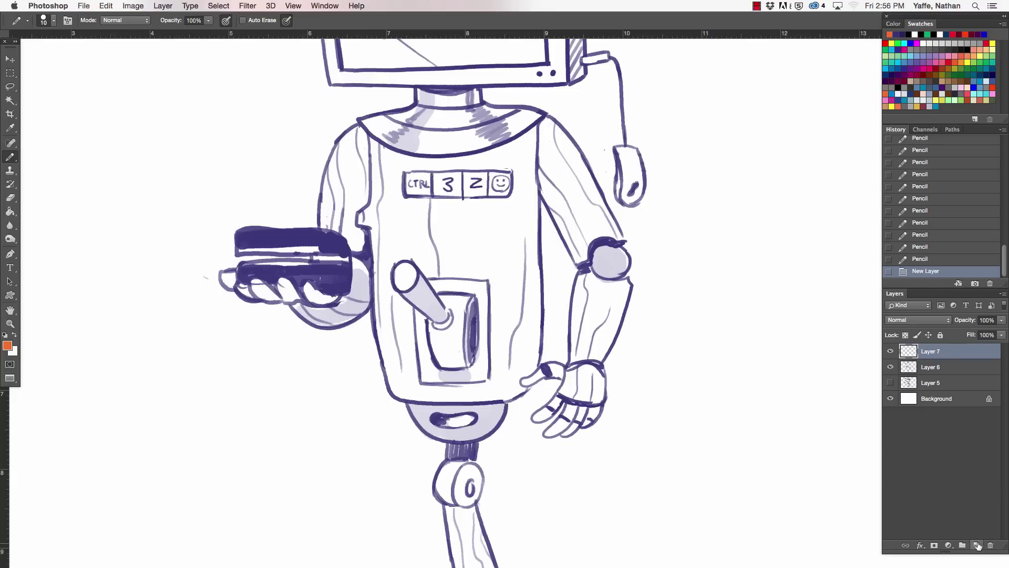
mouse_move(430, 411)
mouse_down()
mouse_move(452, 412)
mouse_move(426, 418)
mouse_up()
key(bracketleft)
key(bracketleft)
drag(479, 433, 456, 428)
click(456, 428)
click(462, 414)
click(466, 402)
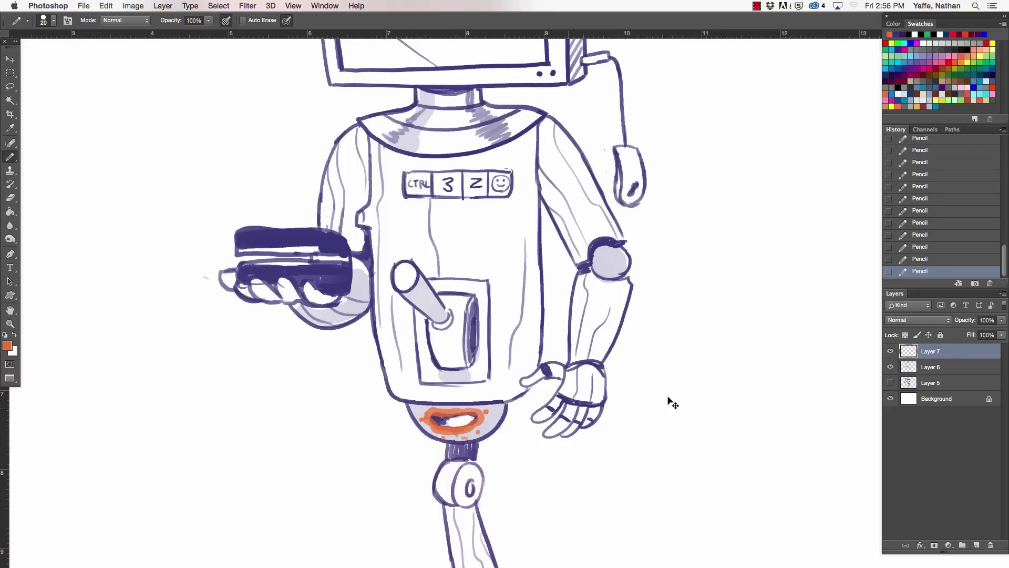
Set the orange layer to Multiply and speckle orange dots along the body's lower edge.
click(913, 320)
click(911, 350)
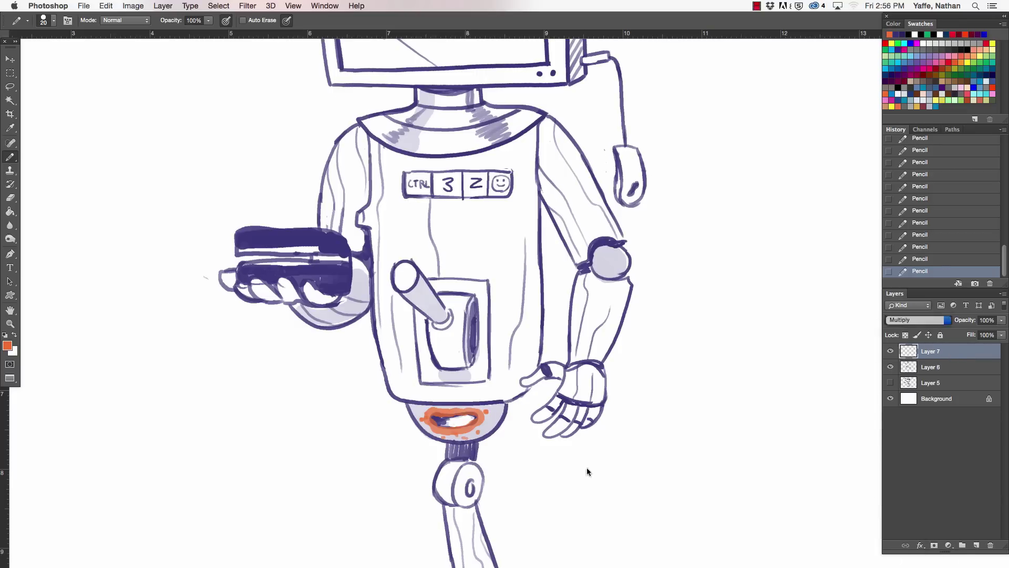
mouse_move(434, 426)
mouse_down()
mouse_move(457, 429)
mouse_move(432, 417)
mouse_up()
click(402, 391)
click(411, 394)
click(500, 394)
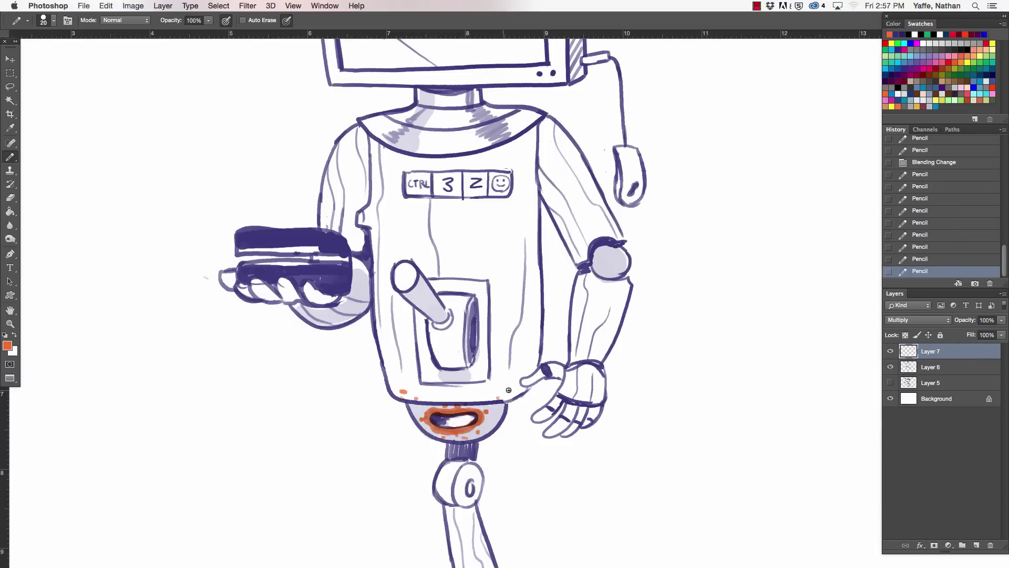
click(510, 387)
drag(467, 468, 447, 336)
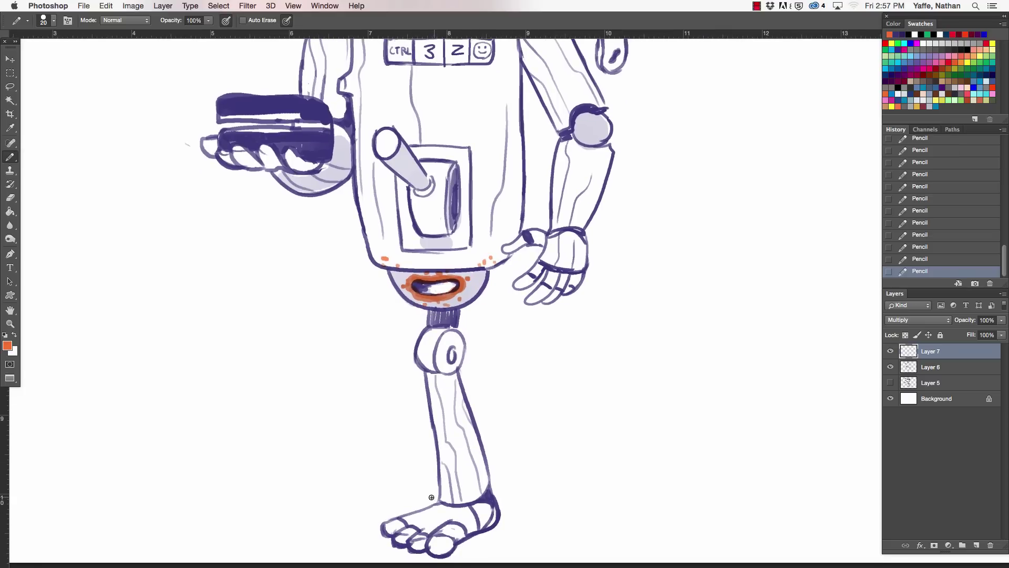
Sample the purple line colour and zoom the view around the robot.
key(i)
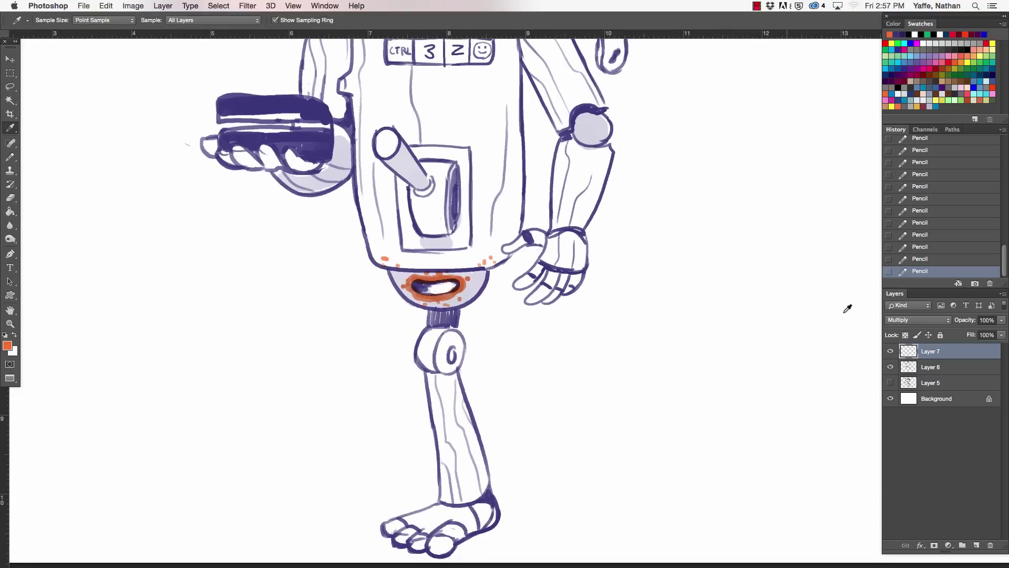
click(345, 118)
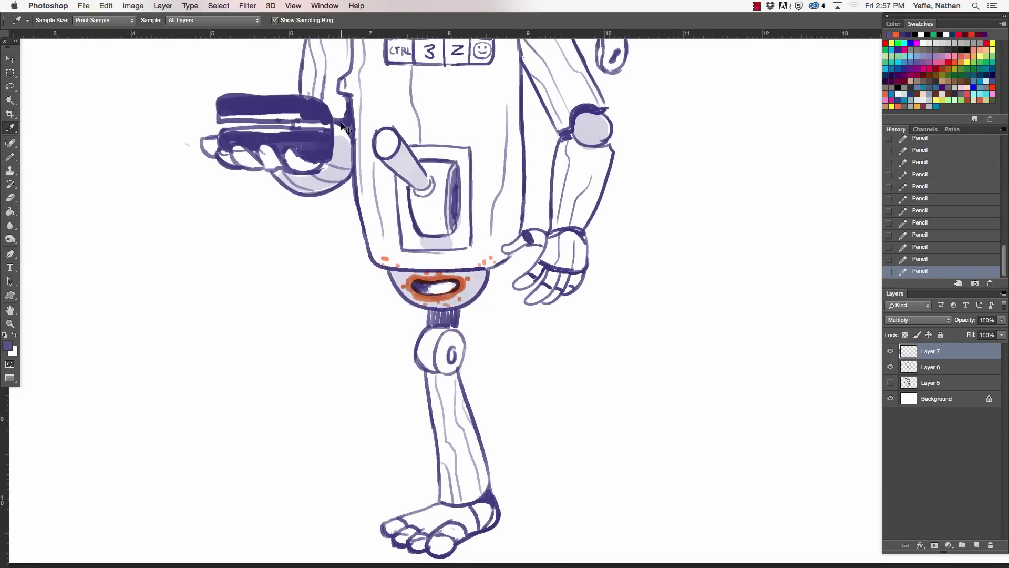
key(super+0)
key(super+minus)
key(z)
click(566, 360)
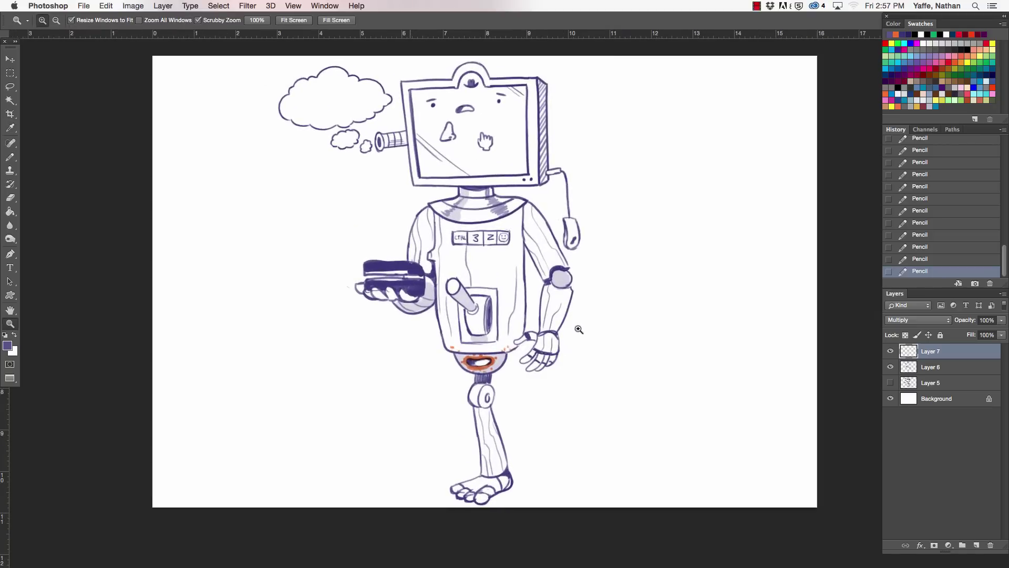
drag(580, 327, 567, 338)
key(a)
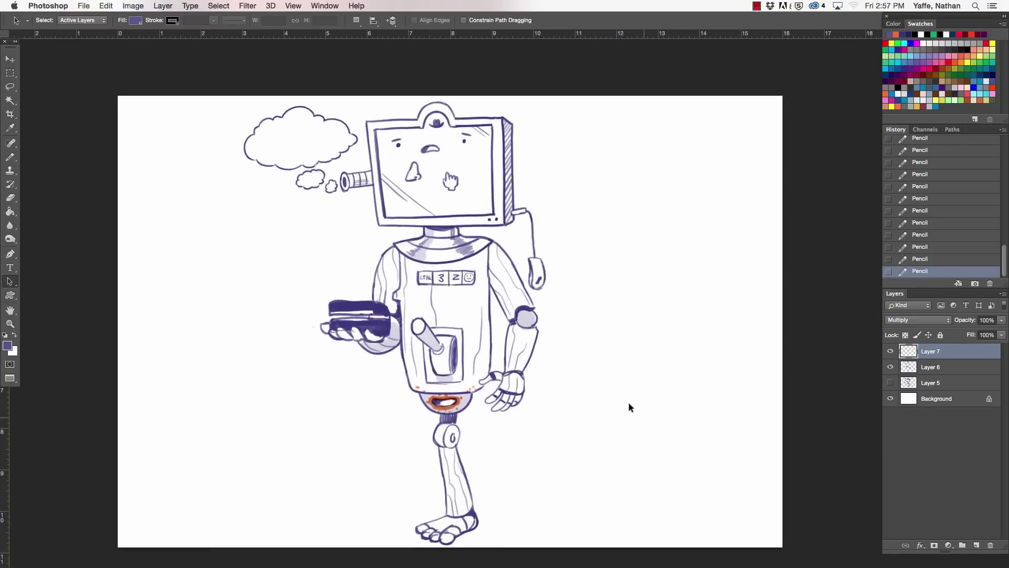
Lasso the nose on the line-art layer, move it to the face centre, deselect and zoom.
key(l)
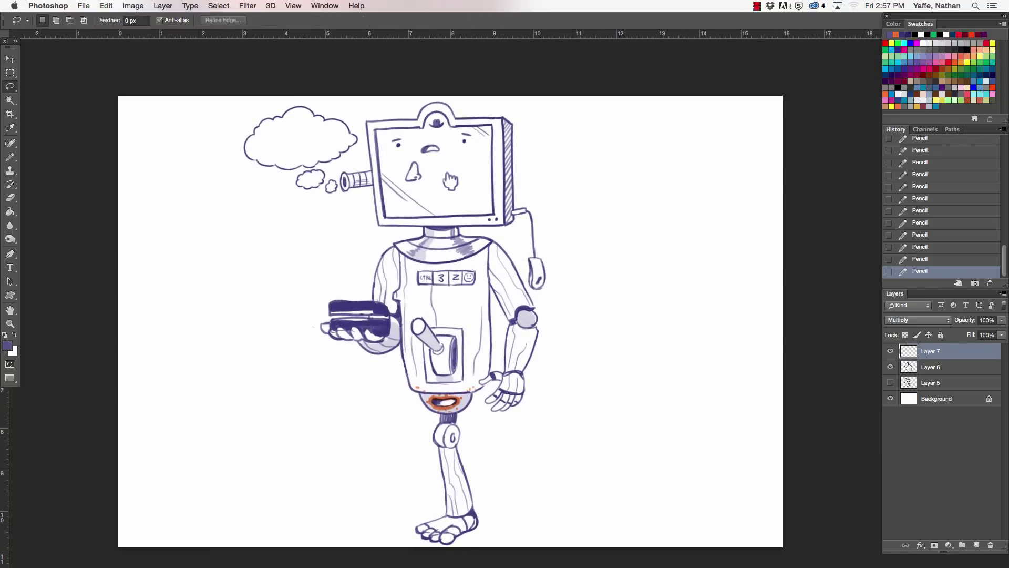
click(915, 366)
drag(406, 156, 479, 171)
key(v)
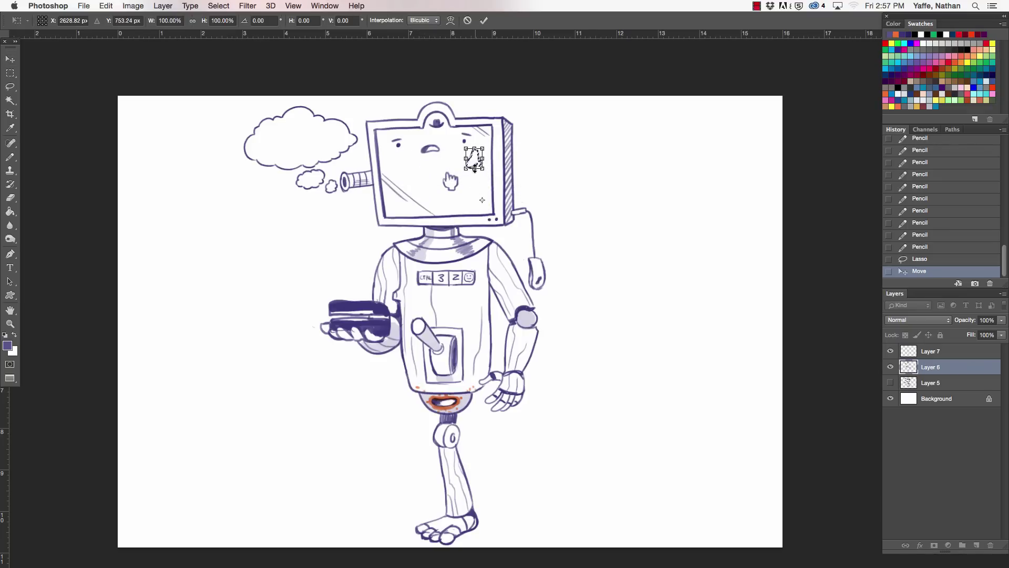
mouse_move(472, 164)
mouse_down()
mouse_move(473, 202)
mouse_move(432, 128)
mouse_up()
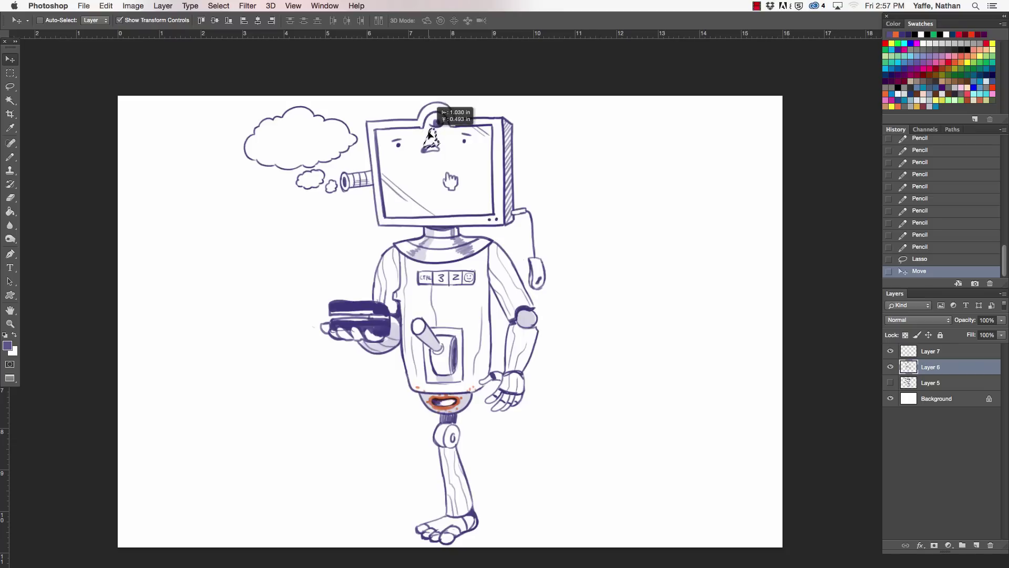
drag(430, 130, 426, 158)
key(ctrl+d)
key(a)
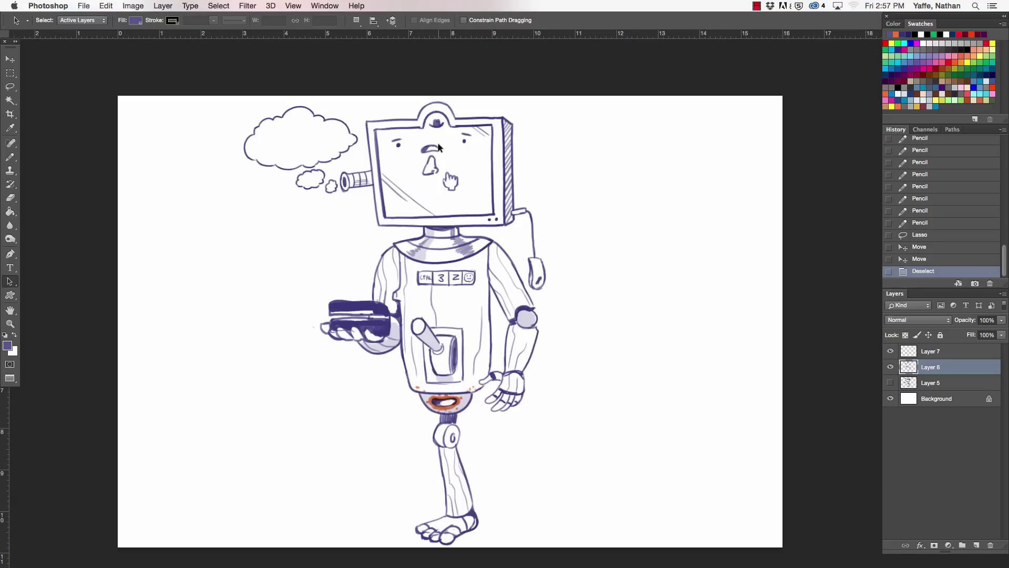
key(z)
drag(622, 389, 664, 390)
scroll(664, 390, down, 1)
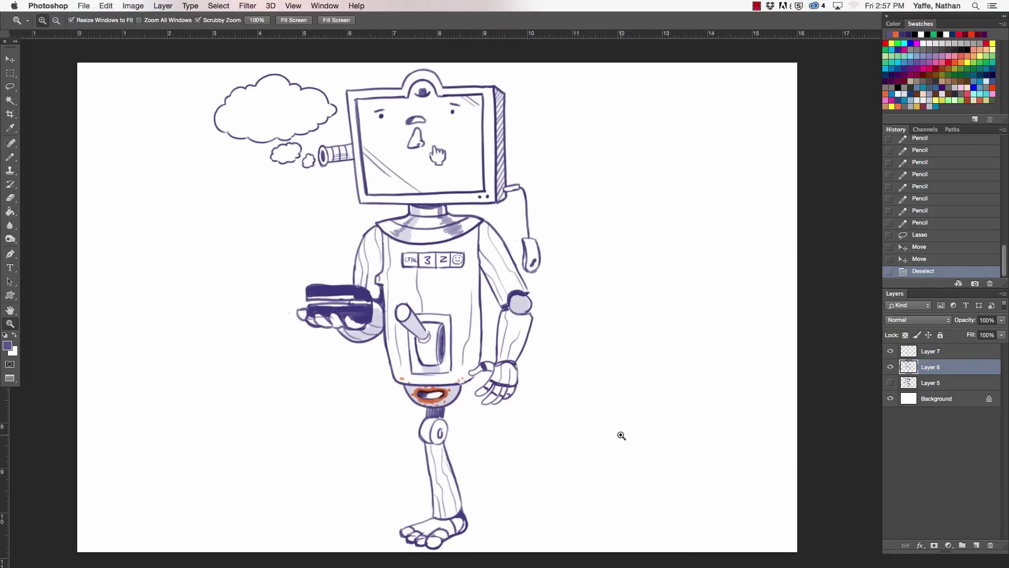